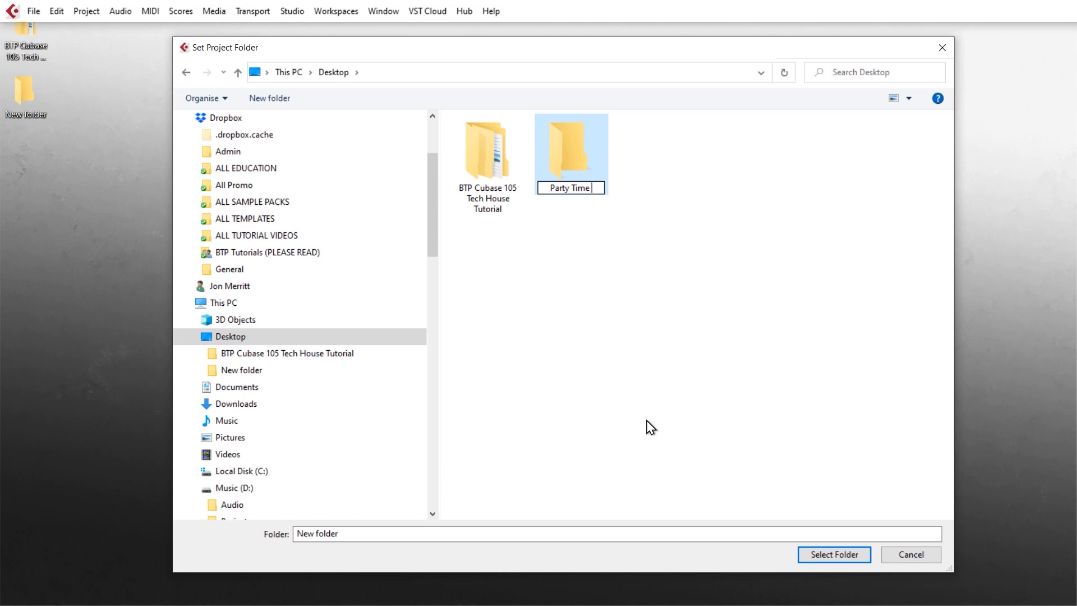
# - Name the new desktop folder Party Time and select it as the project folder
pyautogui.press('BackSpace')
pyautogui.press('Return')
pyautogui.press('Return')
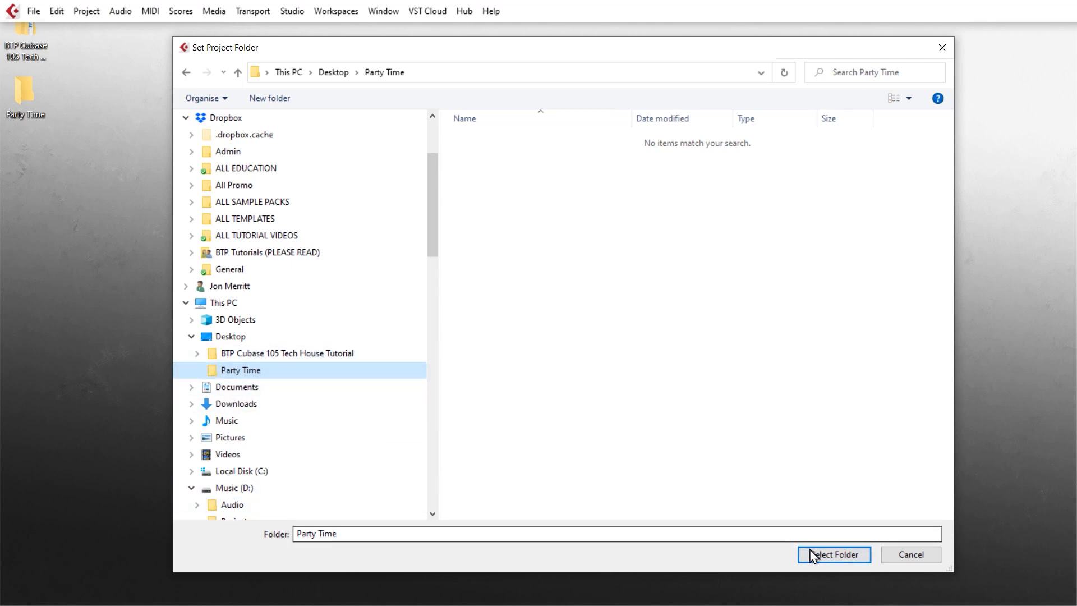
pyautogui.click(832, 555)
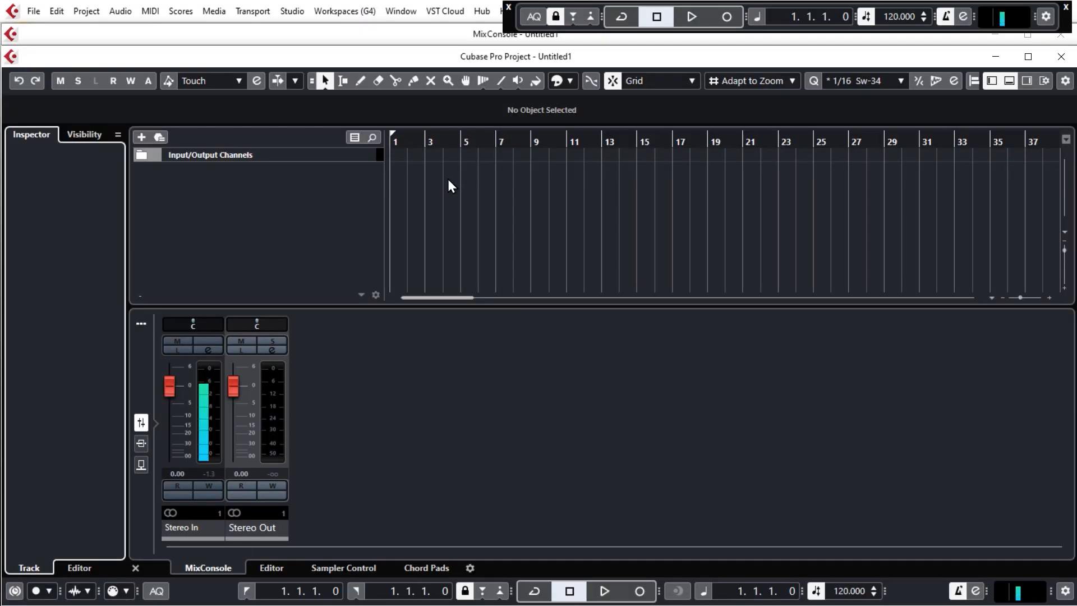
# - Review the record file format and other settings in Project Setup, and accept them unchanged
pyautogui.click(89, 14)
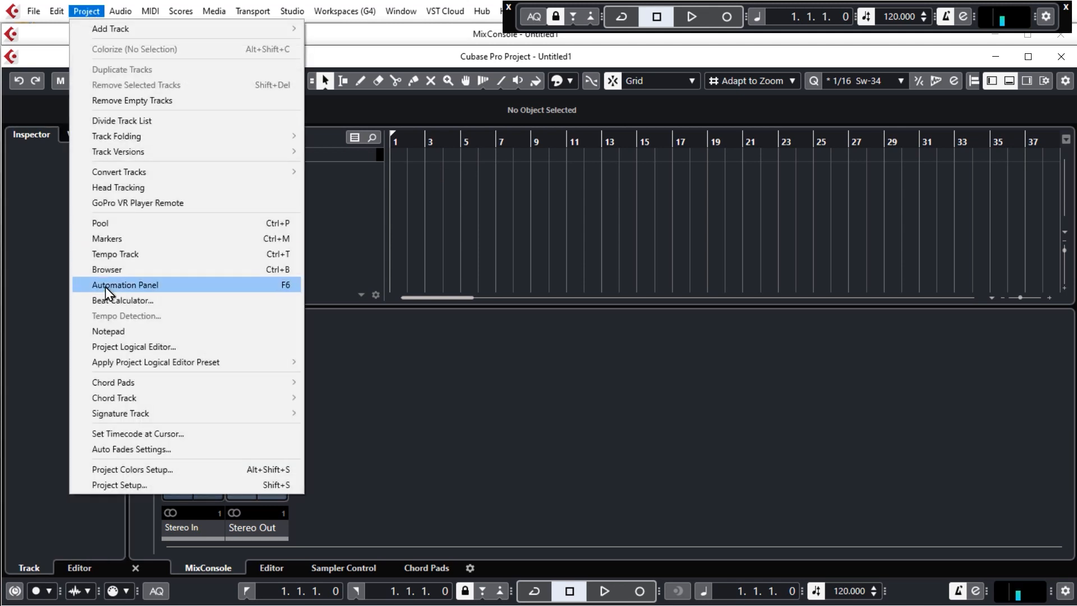
pyautogui.click(129, 485)
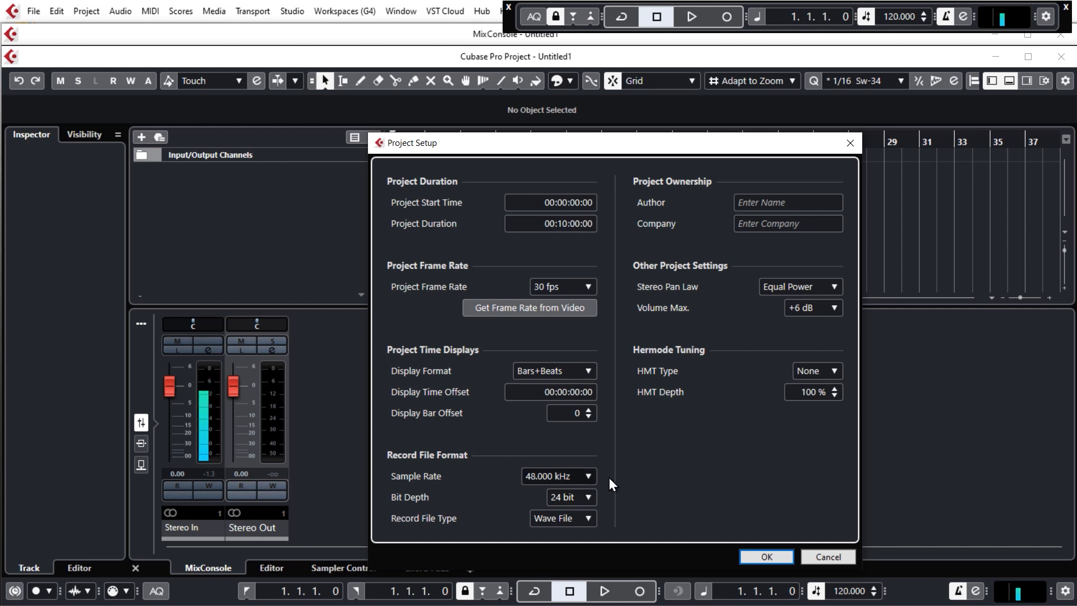
pyautogui.click(767, 555)
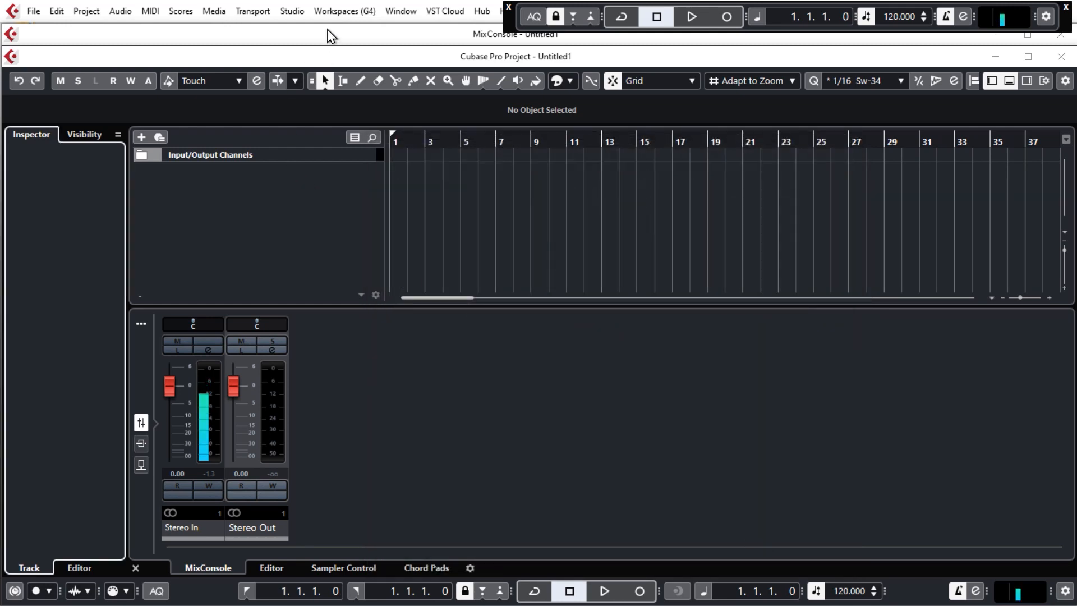
# - Check the available ASIO drivers for the VST Audio System in Studio Setup, and exit without changing anything
pyautogui.click(292, 11)
pyautogui.click(325, 254)
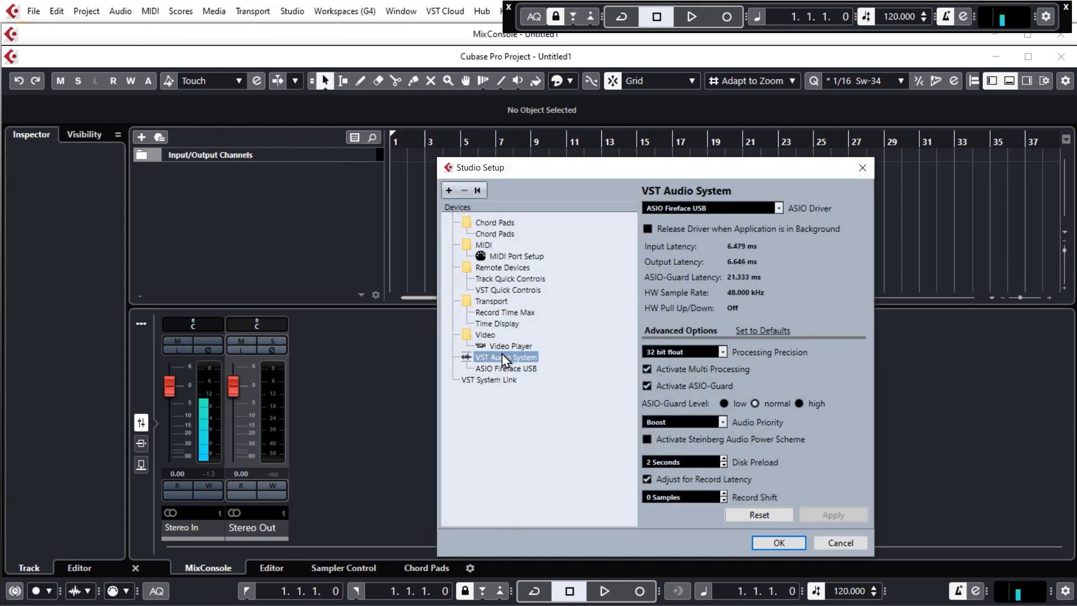
pyautogui.click(695, 209)
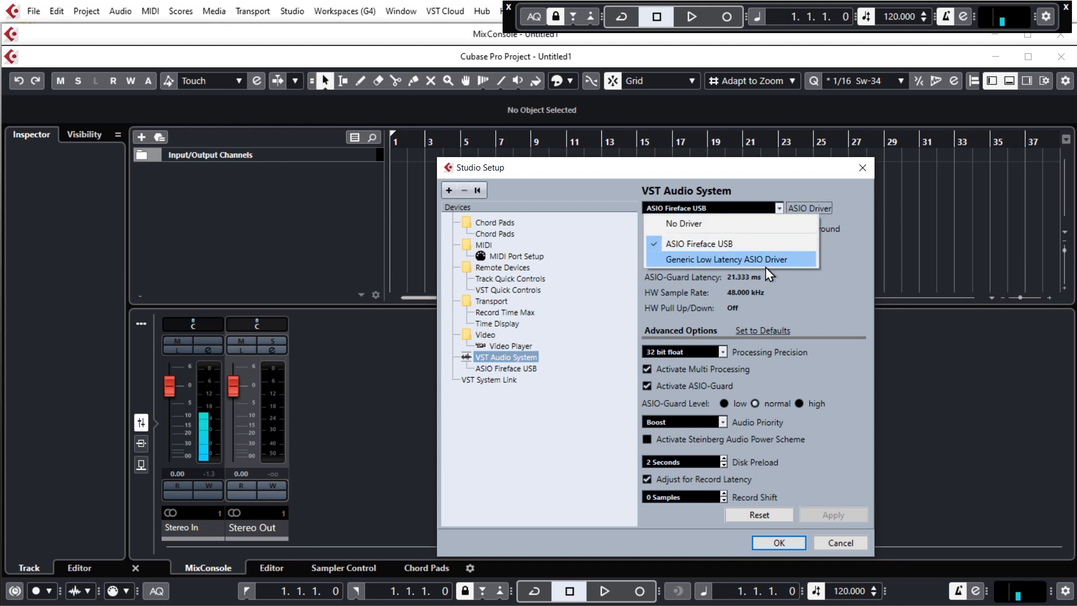
pyautogui.click(850, 546)
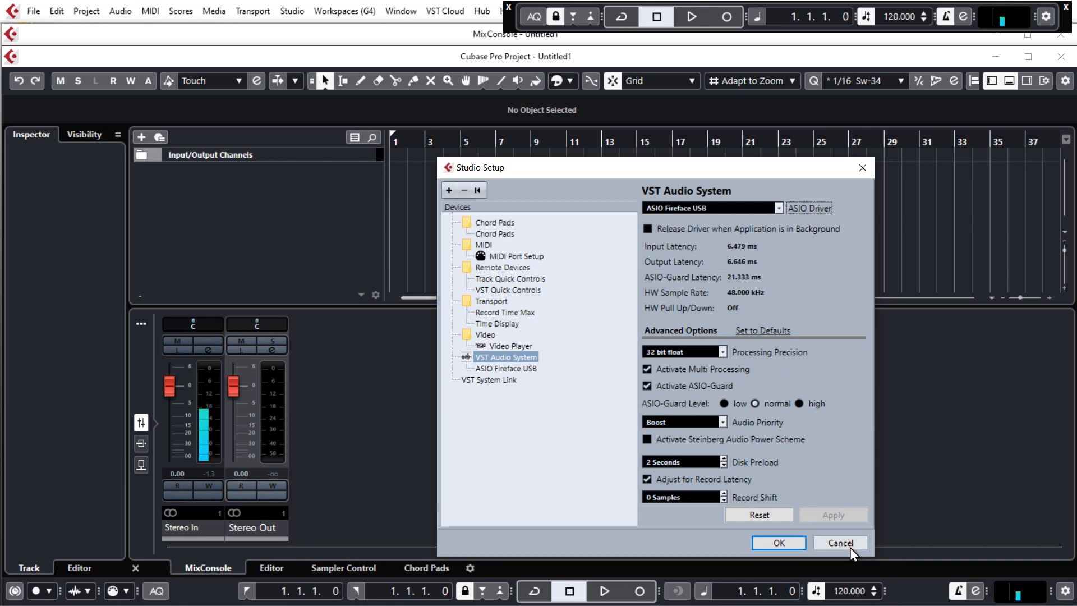
pyautogui.click(850, 547)
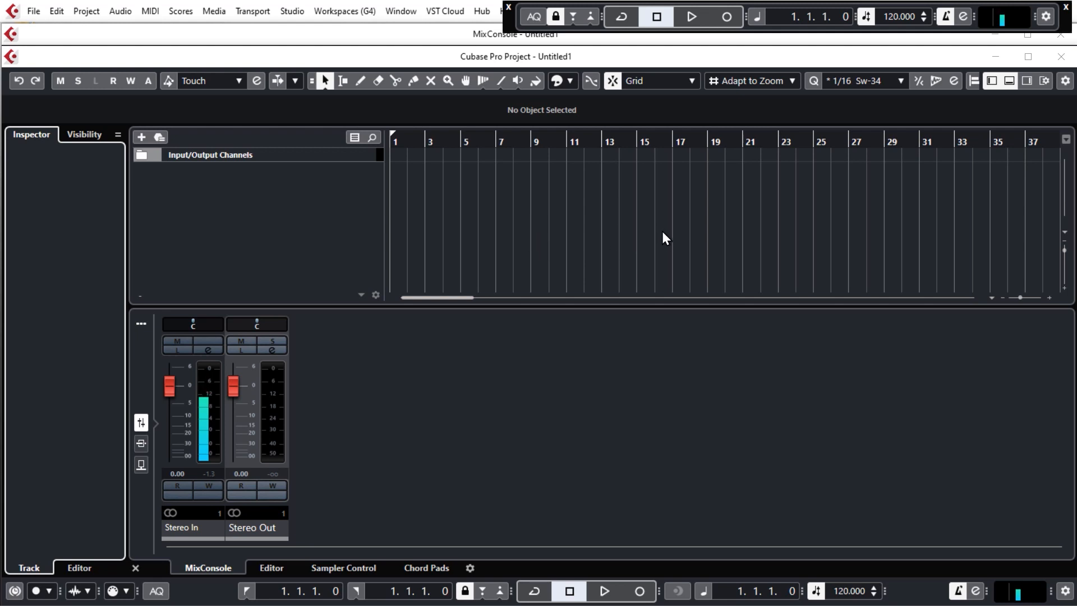
# - Toggle the right, left and lower zones of the project window, keeping only the left zone shown
pyautogui.click(1026, 82)
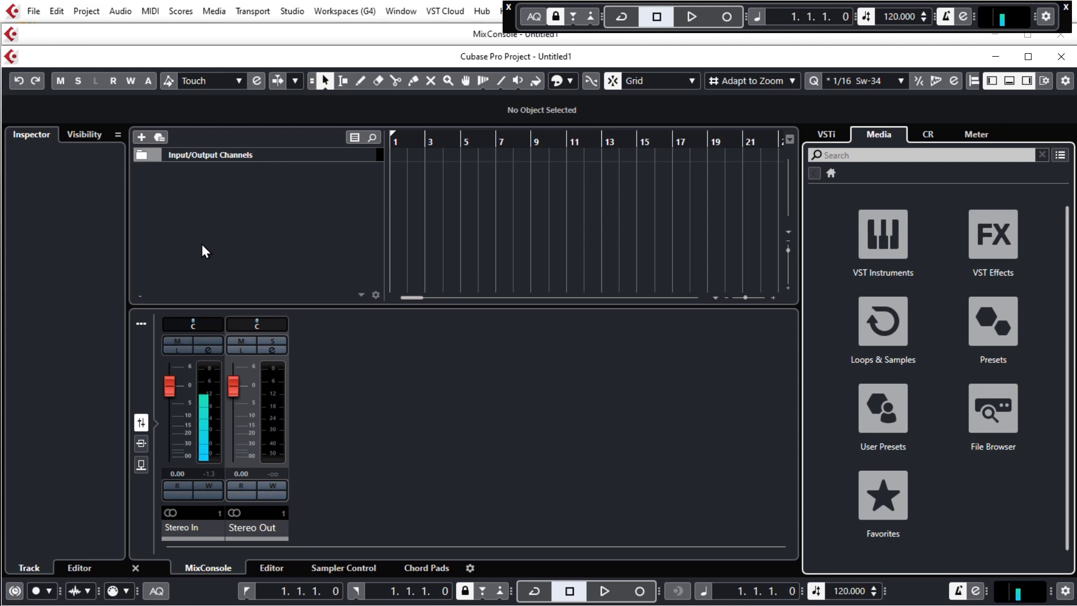
pyautogui.click(994, 80)
pyautogui.click(1011, 81)
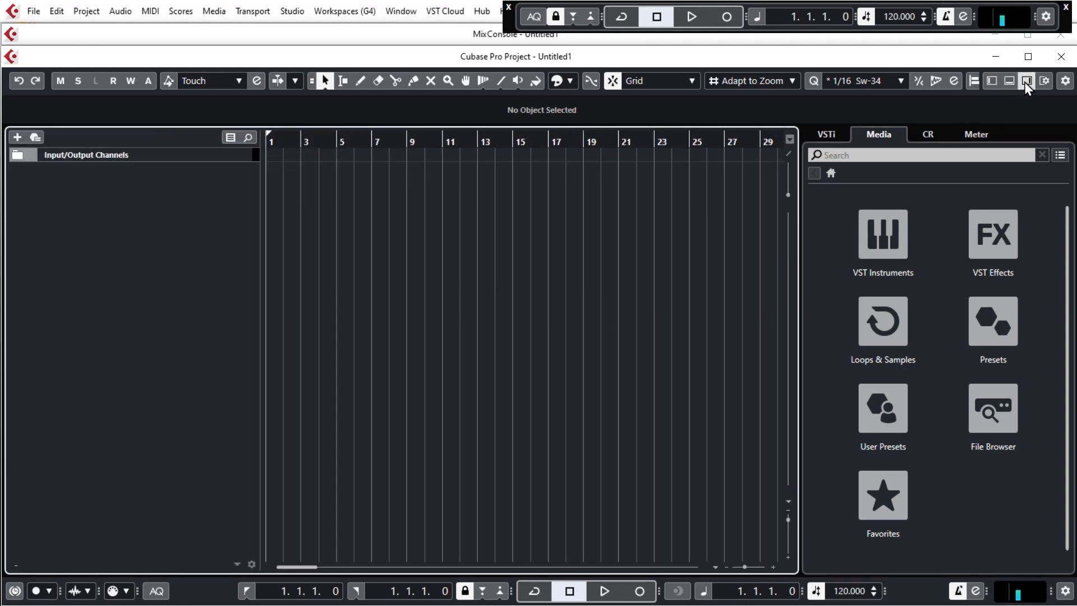
pyautogui.click(1026, 81)
pyautogui.click(993, 80)
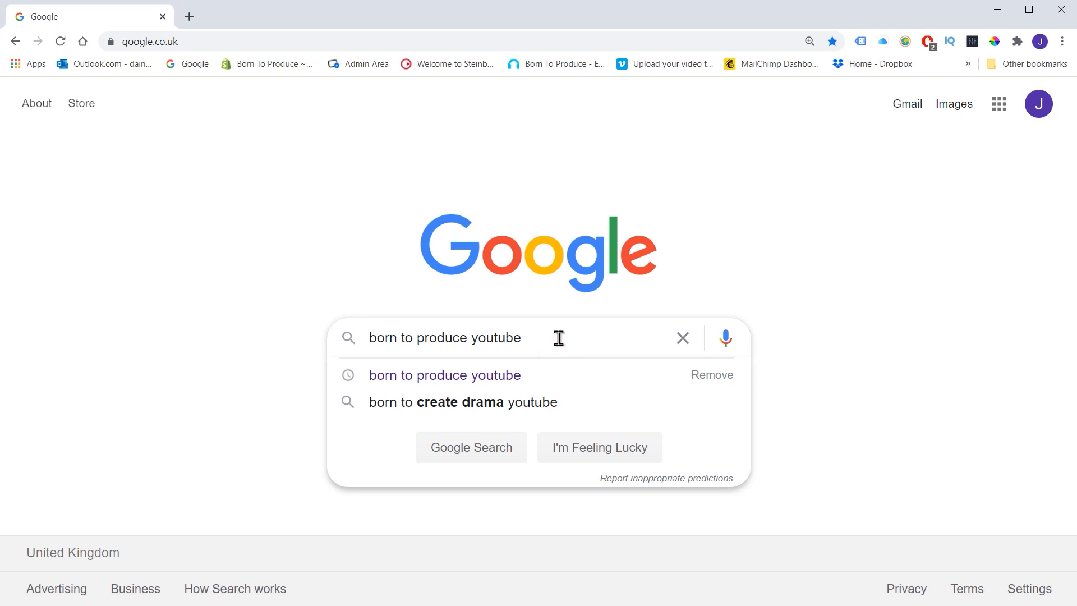
# - In the web browser, search Google for born to produce youtube and open the channel's full Cubase AI LE Elements Beginners playlist
pyautogui.press('Return')
pyautogui.click(323, 268)
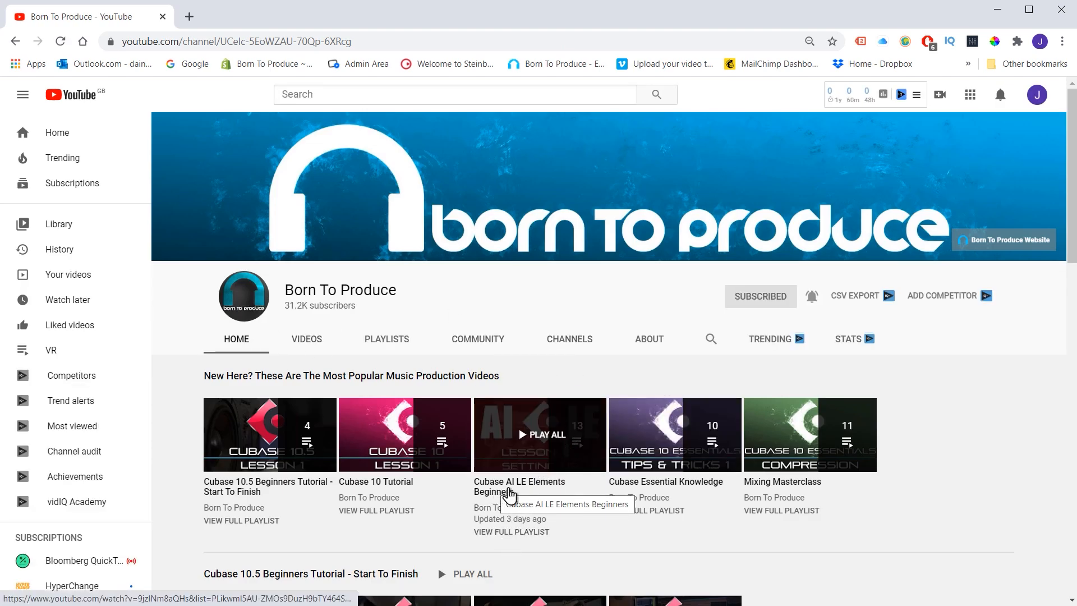
pyautogui.click(511, 533)
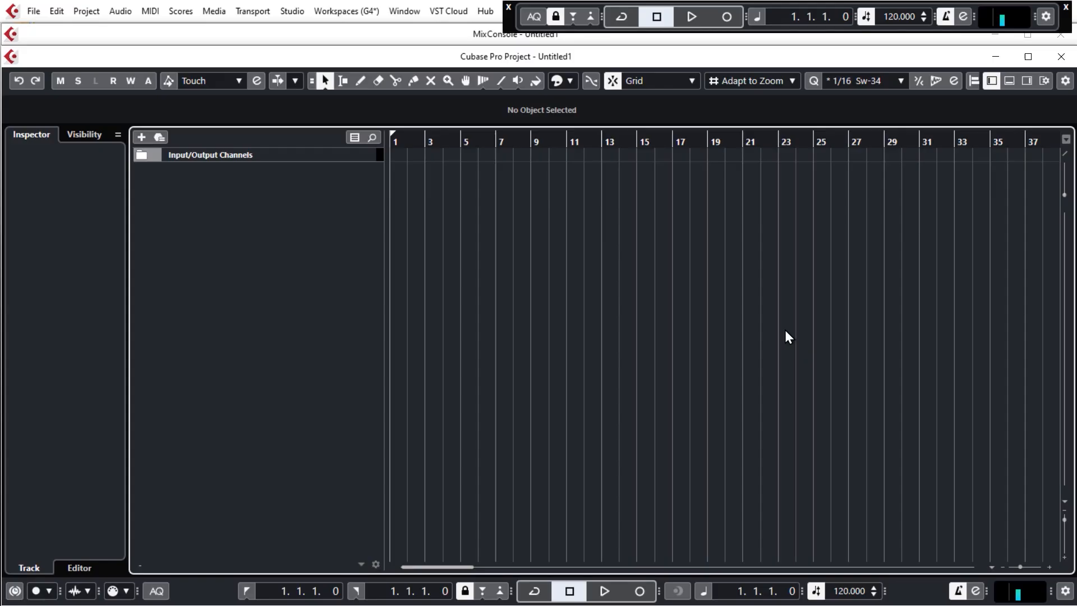
# - Show the right zone's File Browser and collapse the Born To Produce sample folder
pyautogui.click(1024, 81)
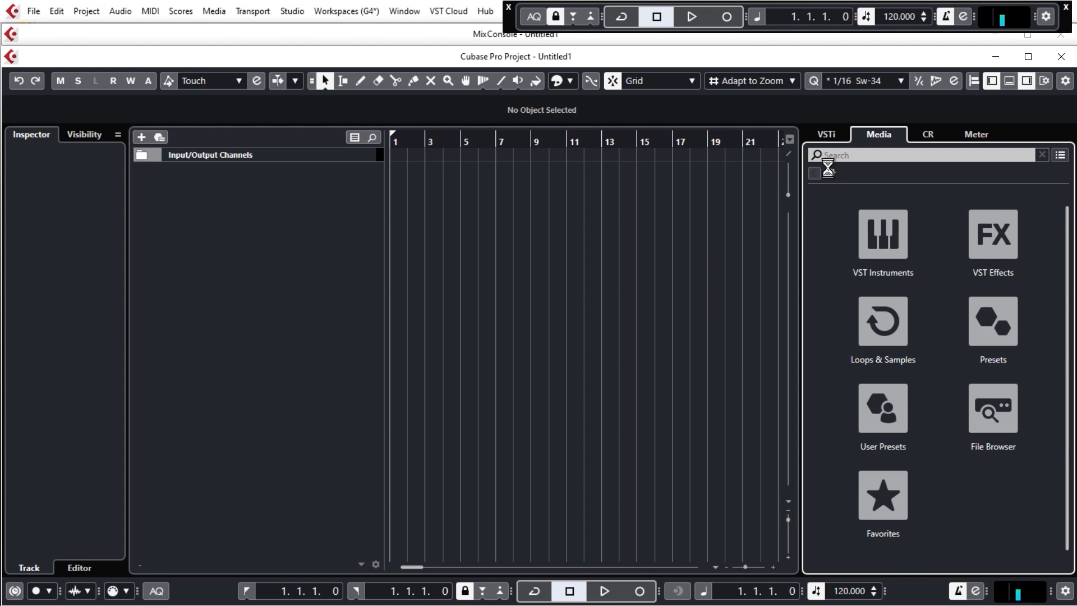
pyautogui.click(999, 418)
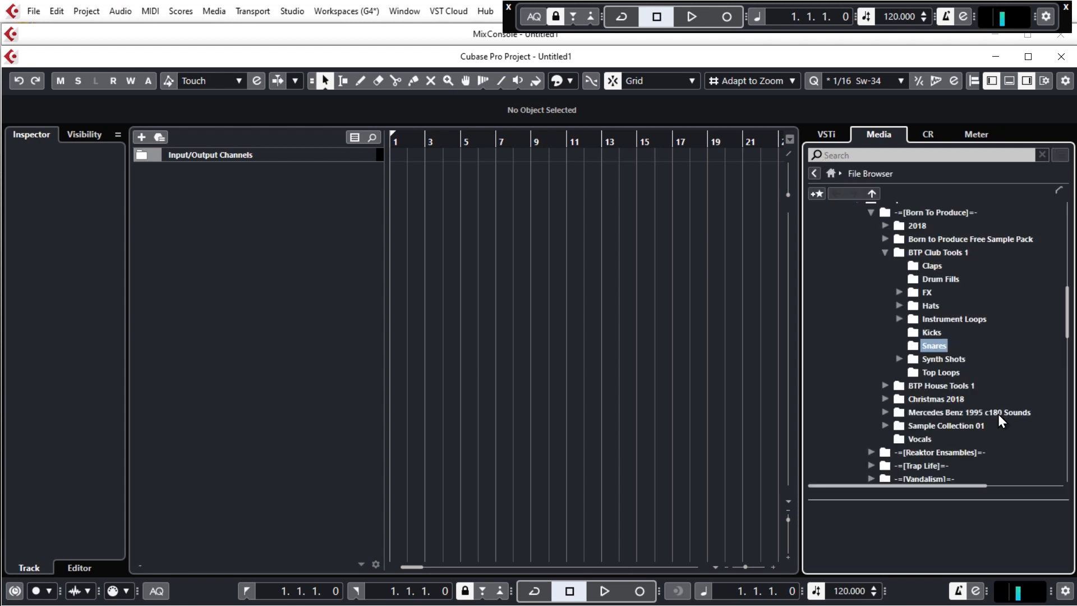
pyautogui.click(871, 212)
pyautogui.scroll(10, 887, 304)
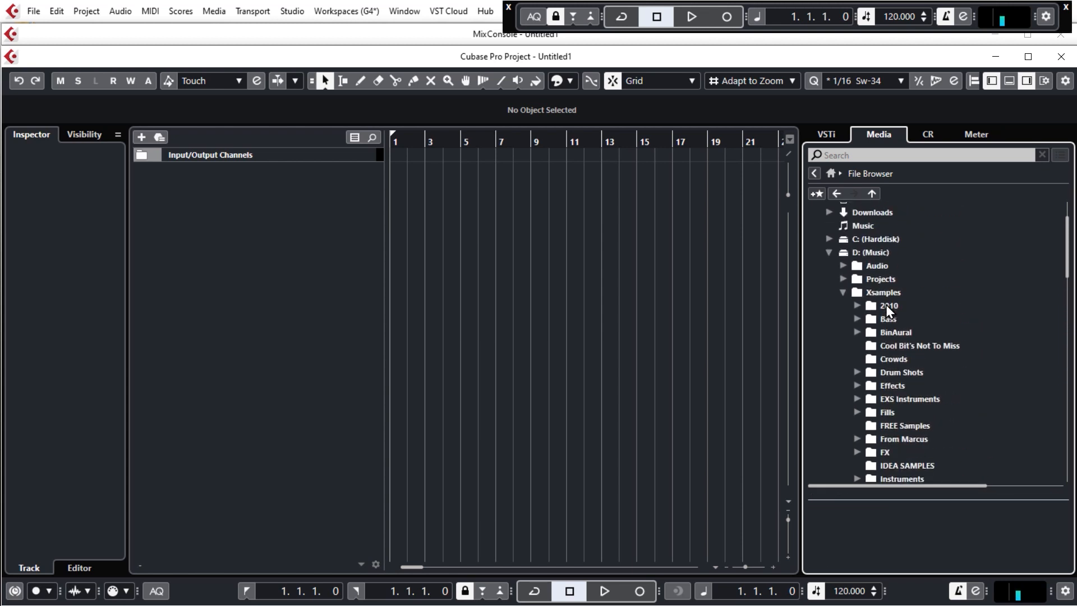
pyautogui.scroll(1, 886, 304)
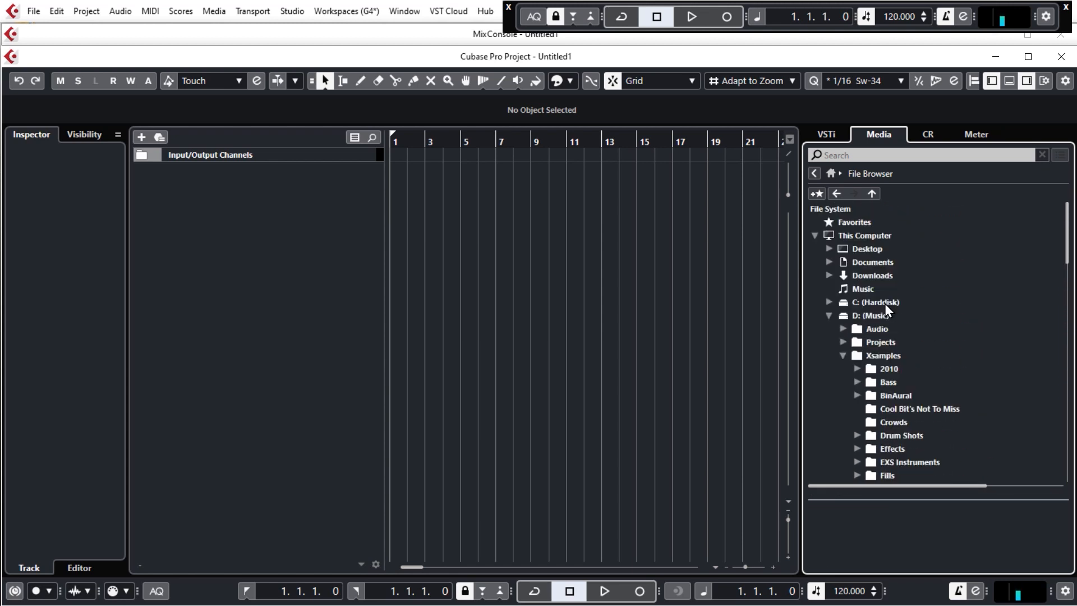
# - Browse to Desktop > BTP Cubase 105 Tech House Tutorial > Workfiles > Audio and reveal its list of samples
pyautogui.click(829, 249)
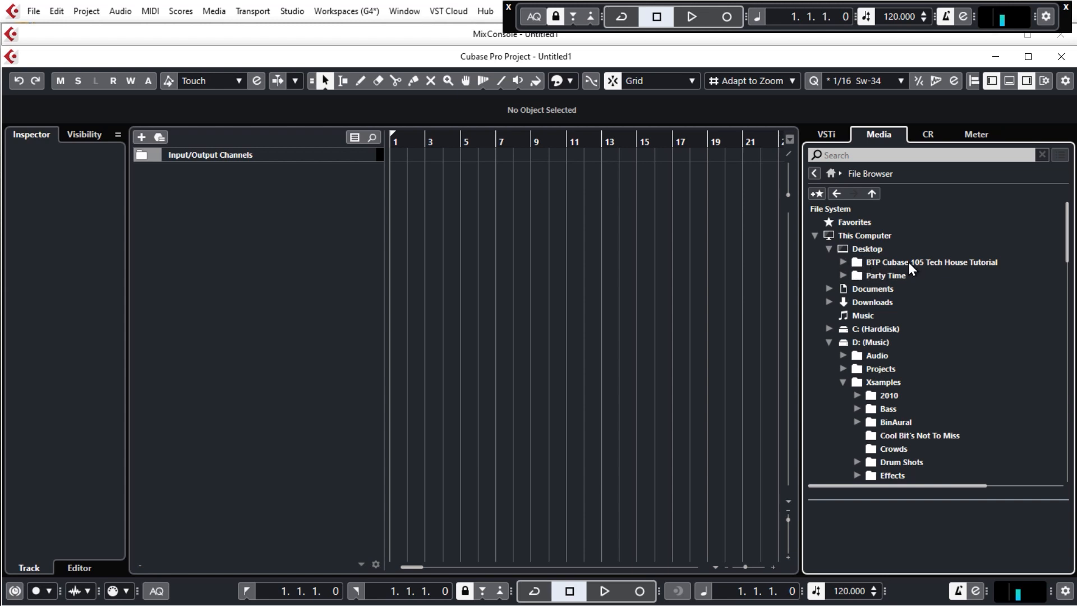
pyautogui.click(843, 262)
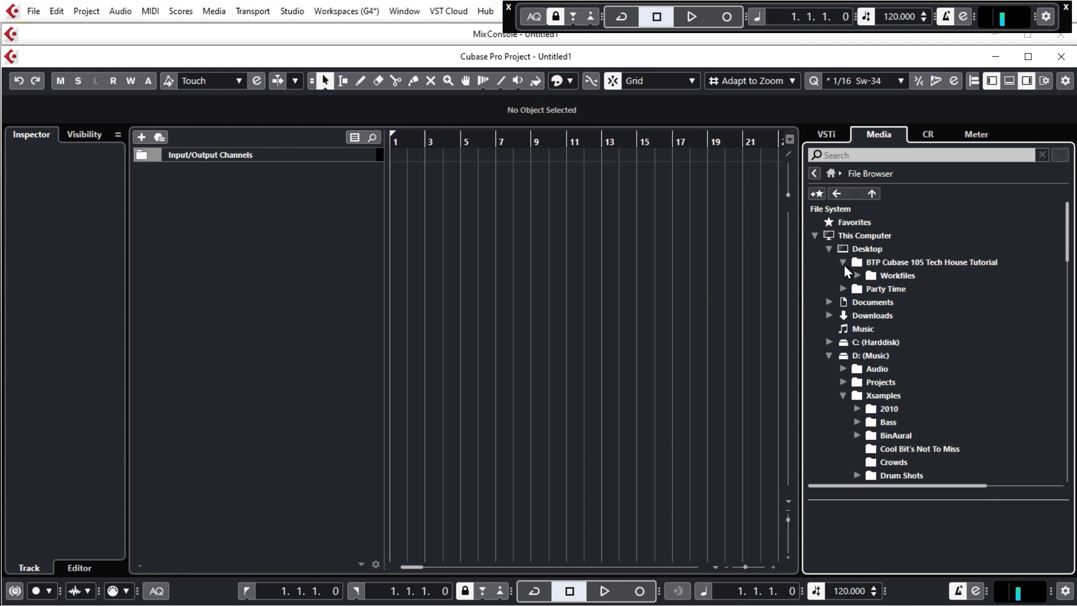
pyautogui.click(857, 275)
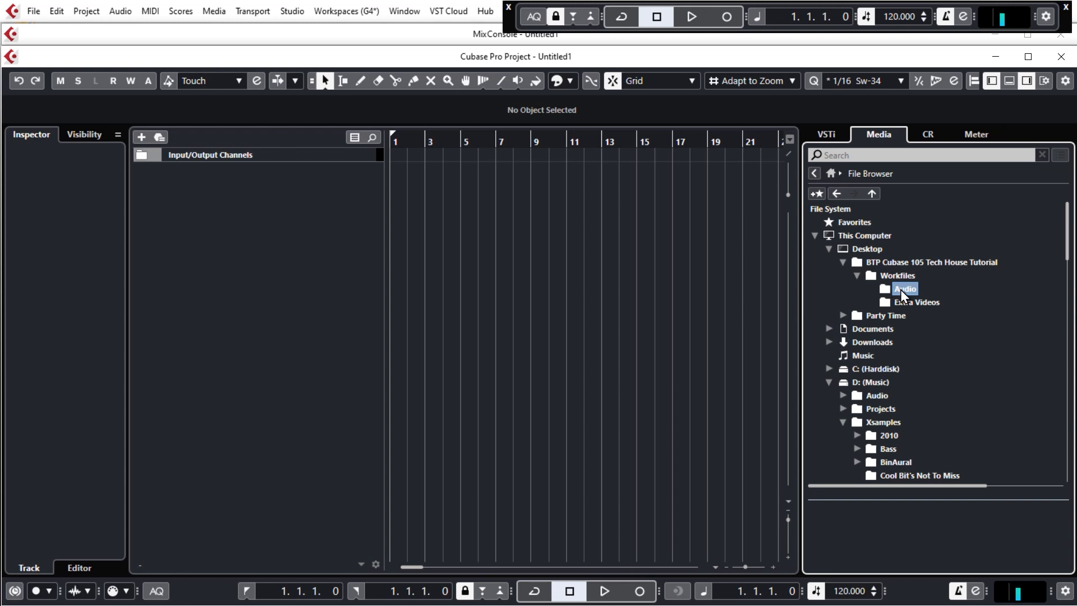
pyautogui.click(1004, 487)
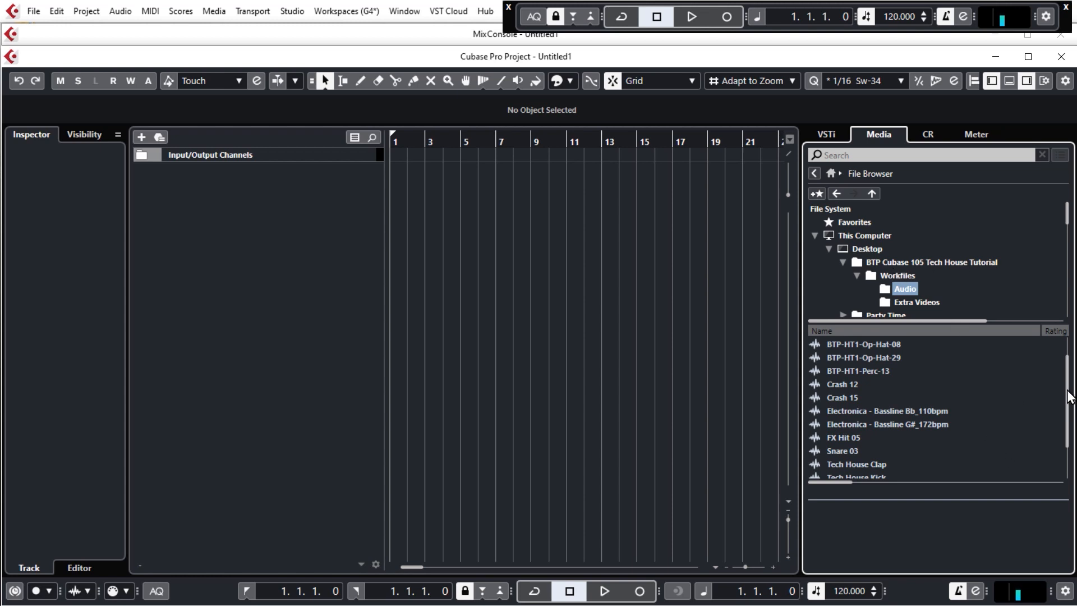
# - Select the Tech House Kick sample in the Audio folder and audition it several times
pyautogui.moveTo(1067, 391); pyautogui.dragTo(1055, 429)
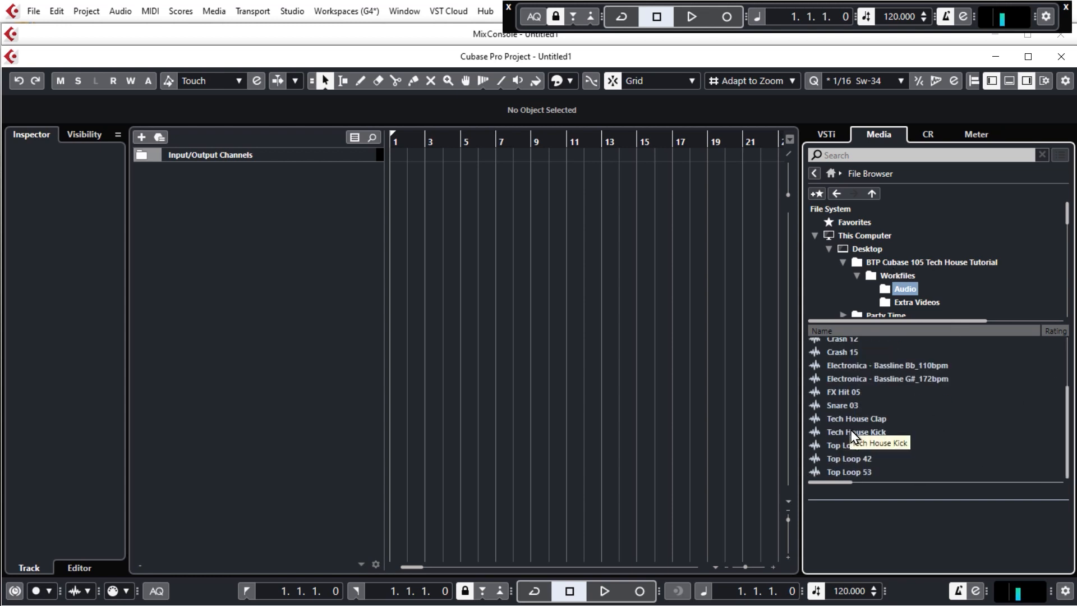
pyautogui.click(852, 437)
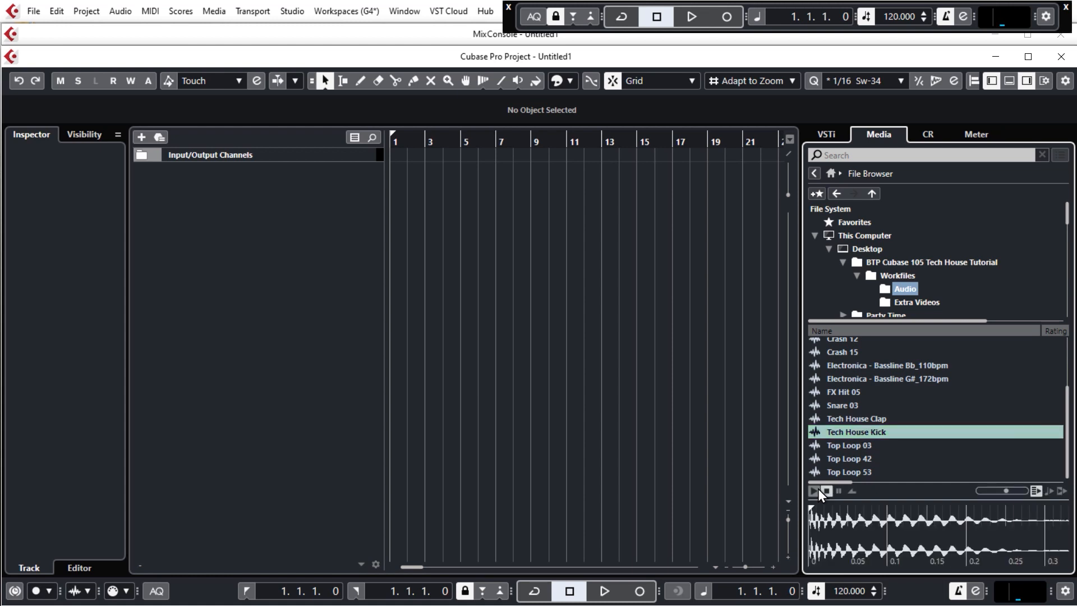
pyautogui.click(817, 489)
pyautogui.click(813, 488)
pyautogui.click(815, 490)
pyautogui.click(815, 489)
# - Create a sampler track from the Tech House Kick sample and draw a one-bar part on it at bar 5
pyautogui.rightClick(847, 433)
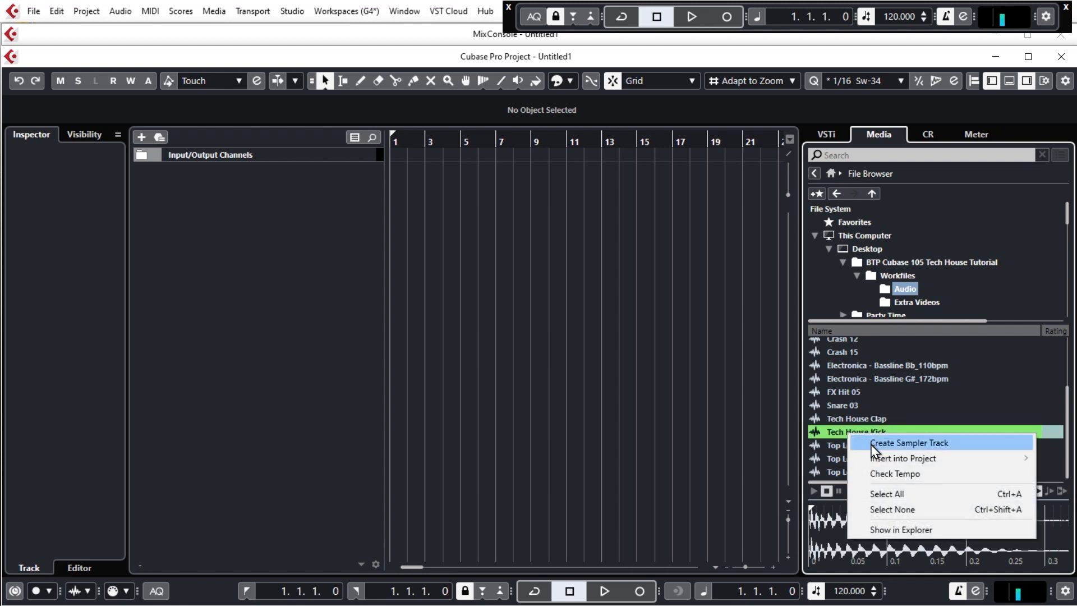
pyautogui.click(873, 443)
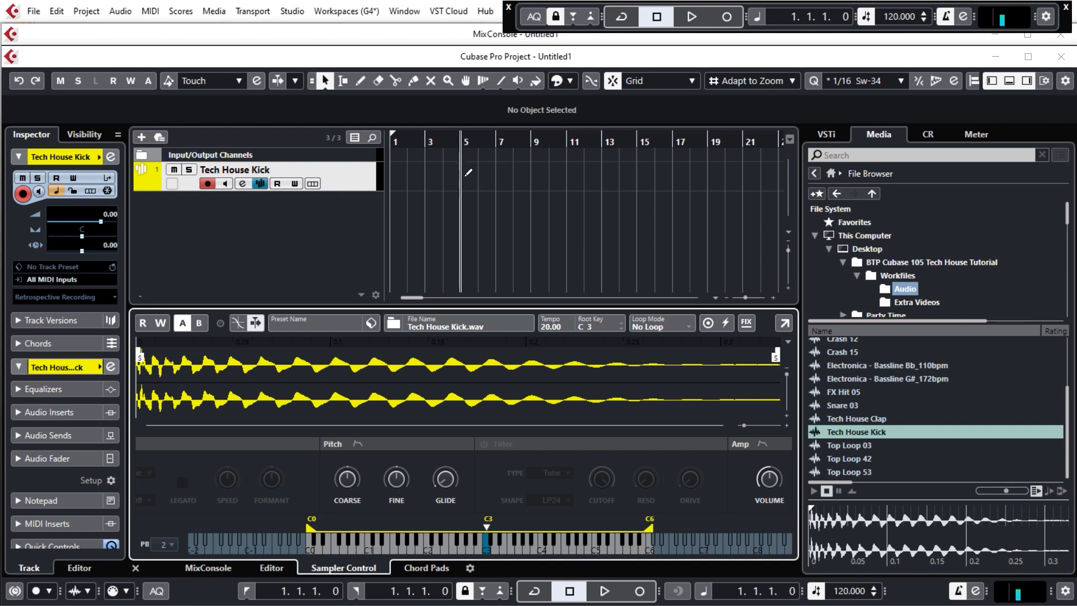
pyautogui.moveTo(469, 172); pyautogui.dragTo(473, 173)
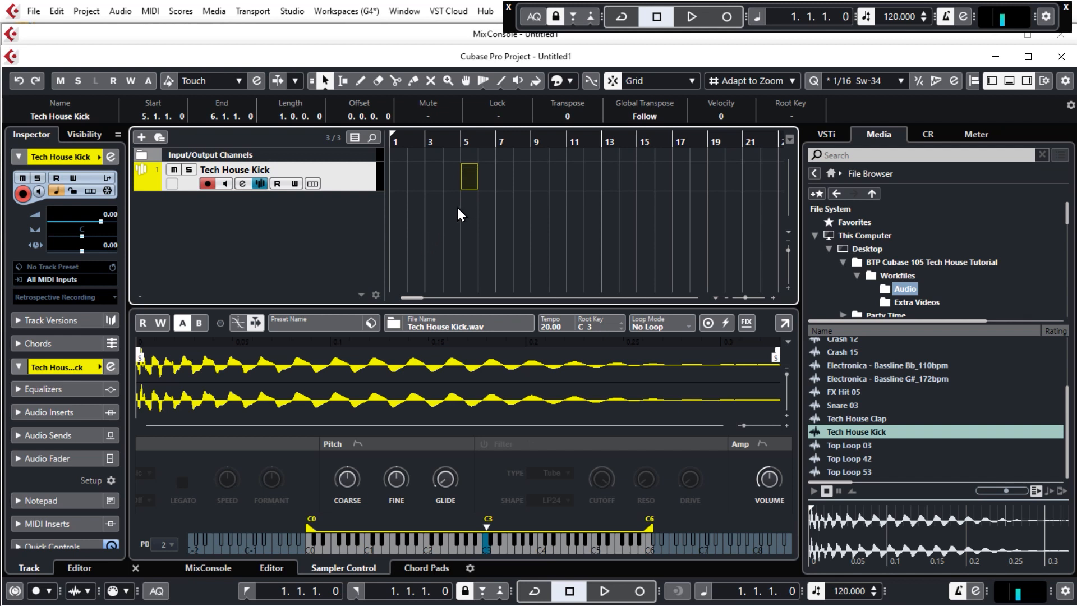
pyautogui.scroll(5, 455, 208)
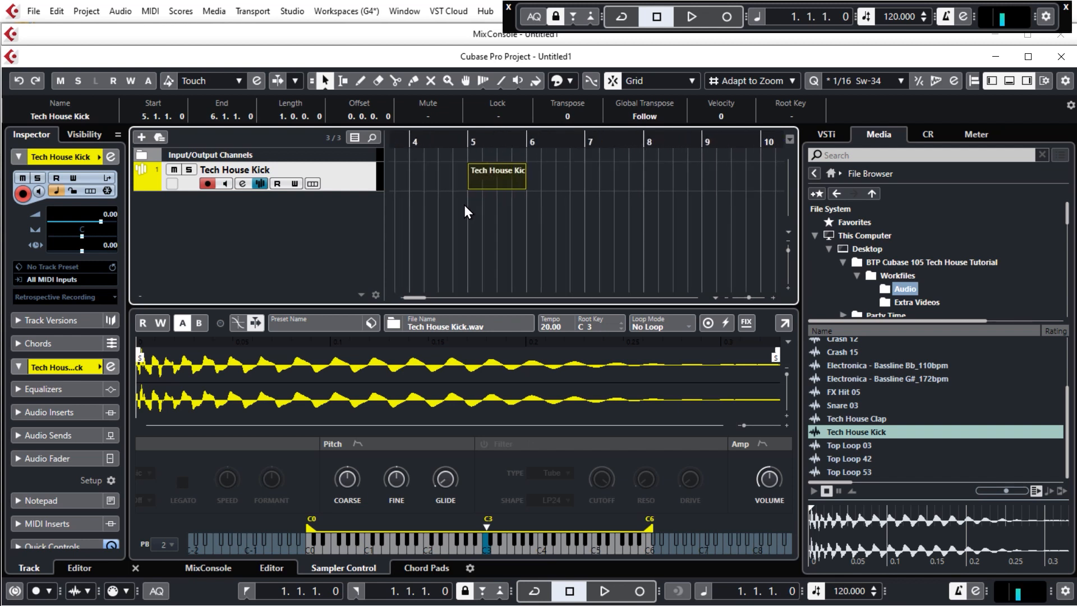
pyautogui.scroll(3, 457, 210)
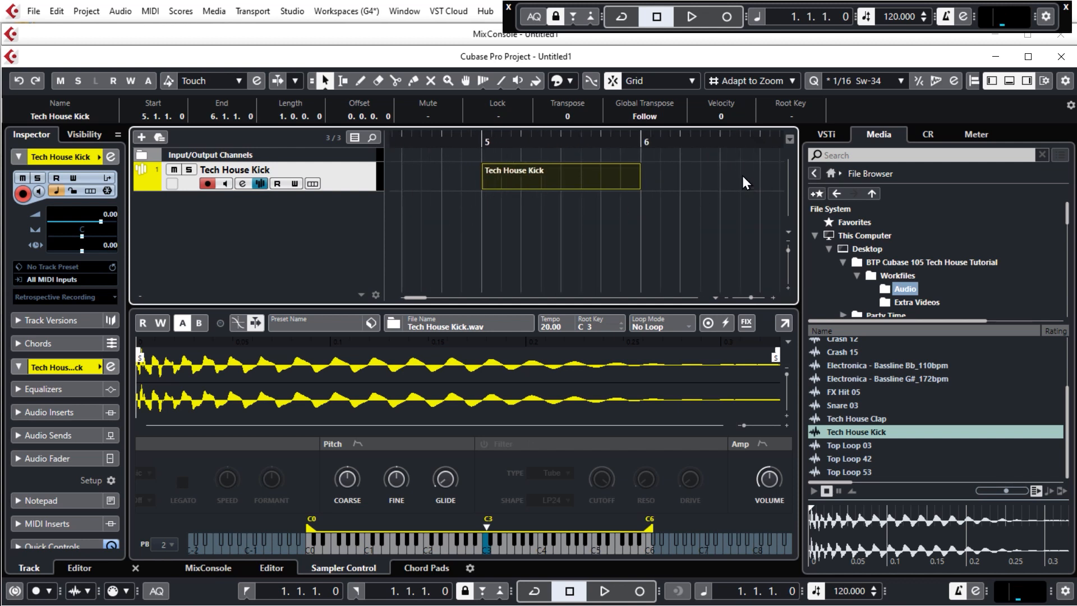
# - Hide the right zone and play the project from bar 5 to bar 6
pyautogui.click(1024, 81)
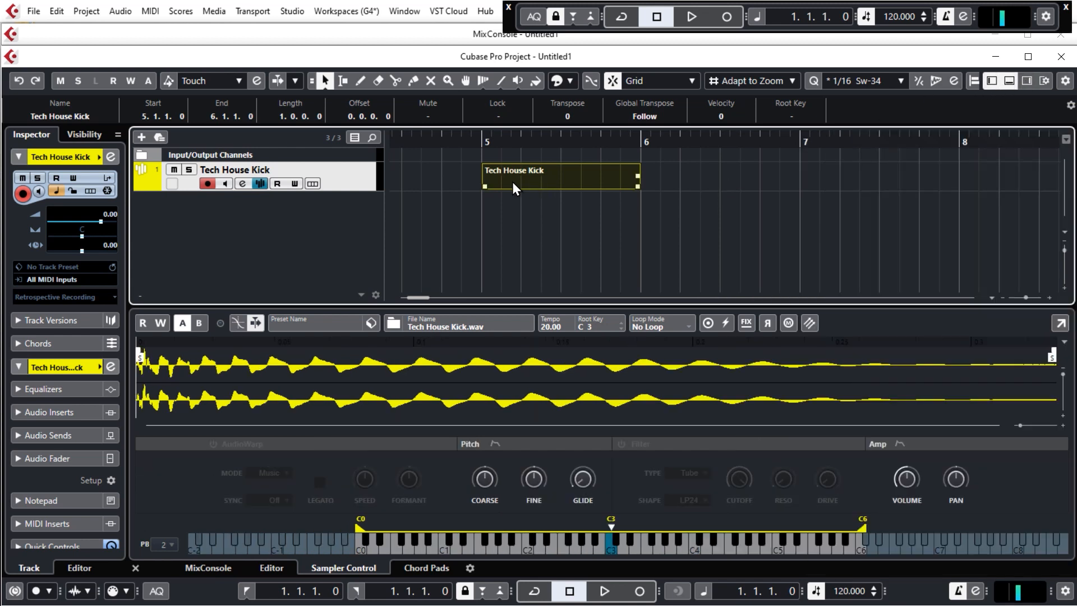
pyautogui.click(485, 138)
pyautogui.press('space')
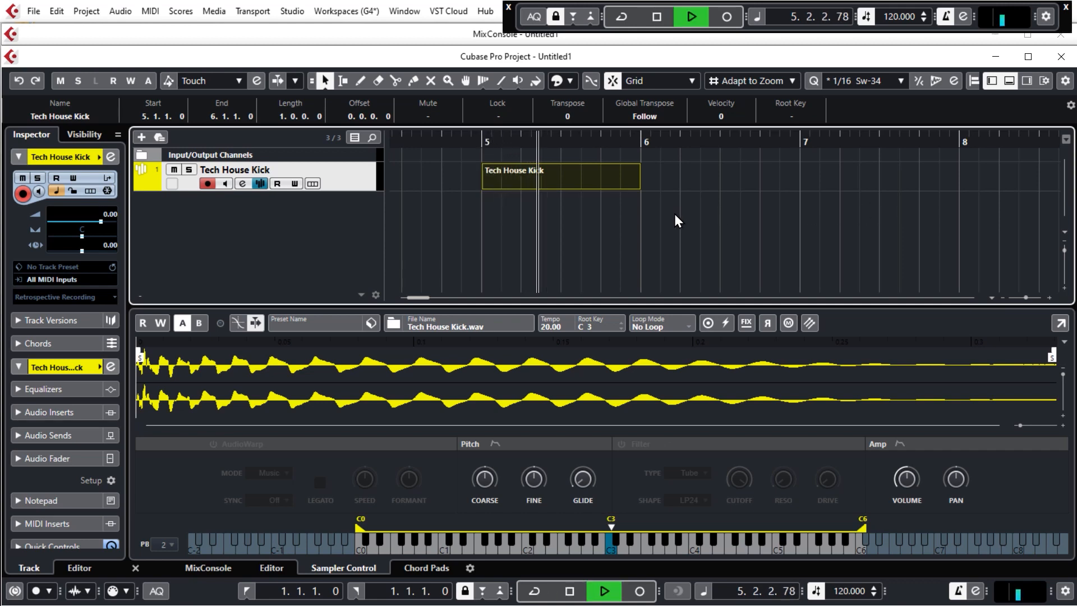
pyautogui.press('space')
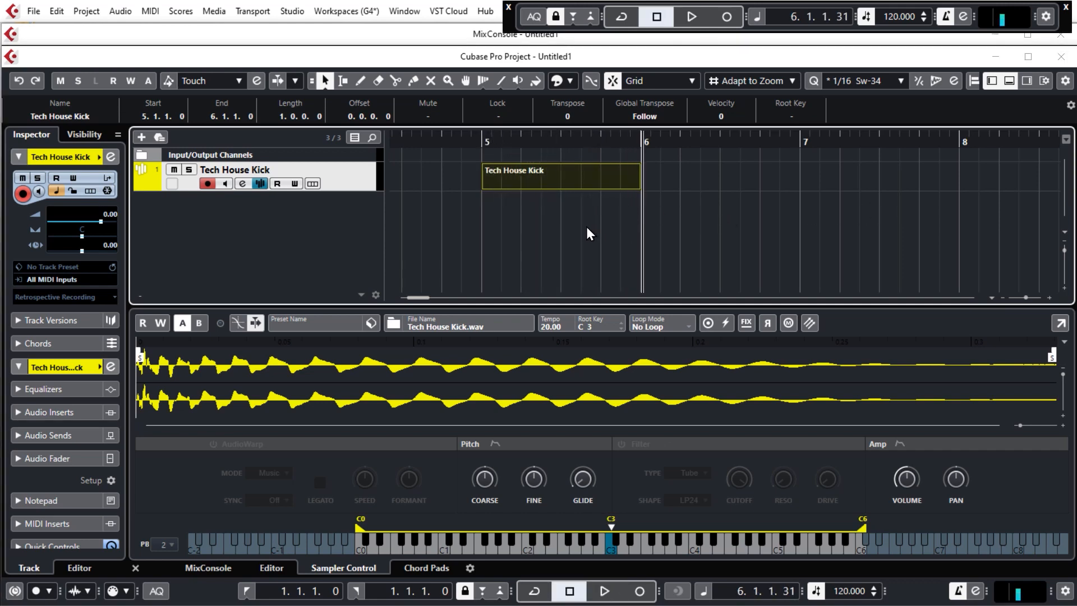
# - Open the Tech House Kick part in the separate Key Editor window, and show it in the lower-zone editor instead
pyautogui.doubleClick(566, 183)
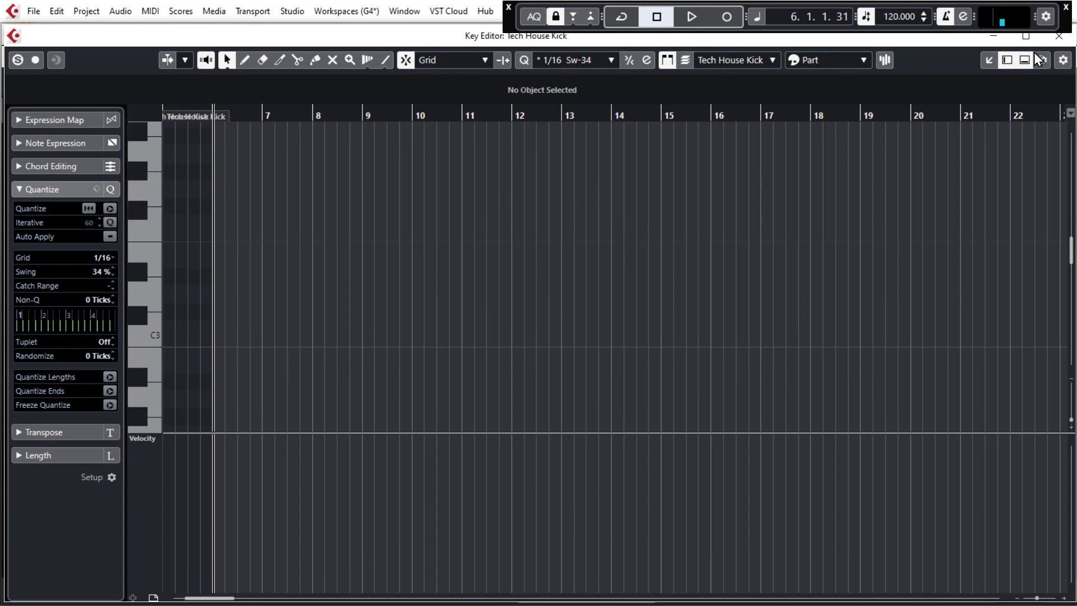
pyautogui.click(1058, 36)
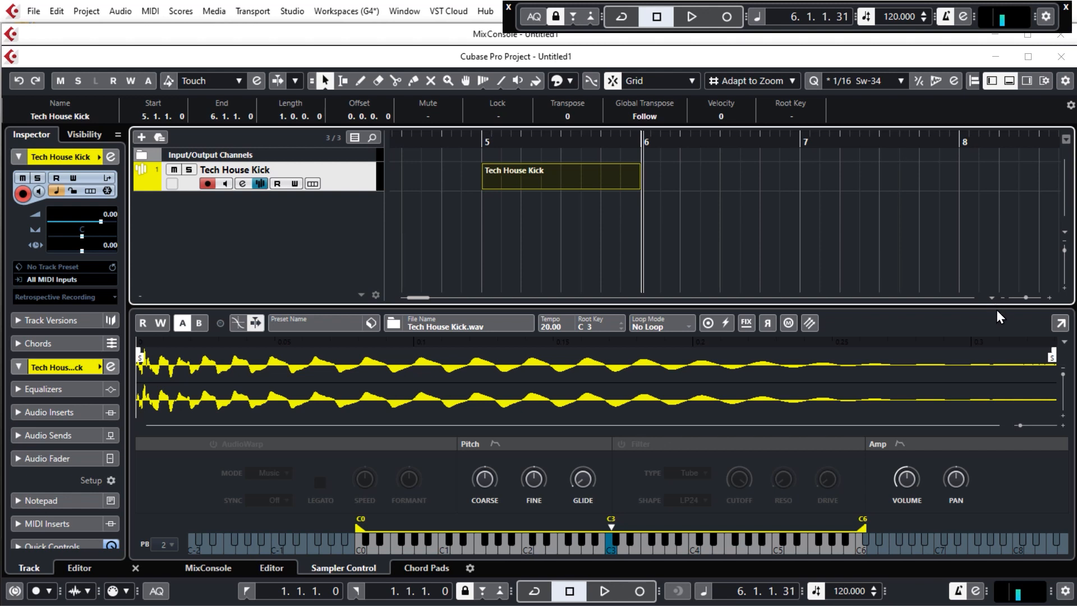
pyautogui.click(272, 568)
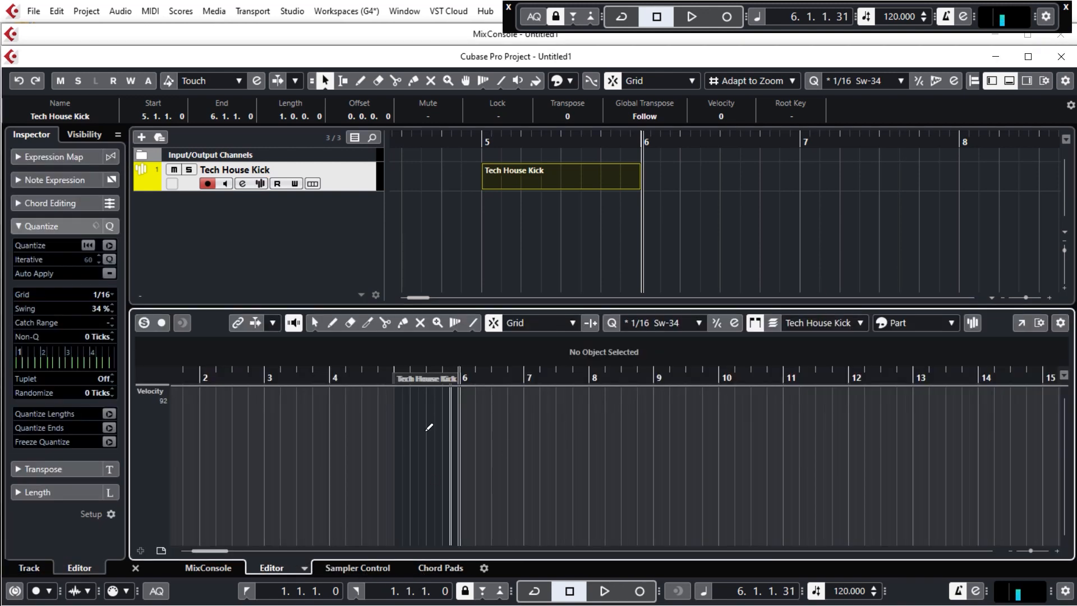
# - Open the kick part's lower-zone editor in a separate window and close that window
pyautogui.click(1021, 323)
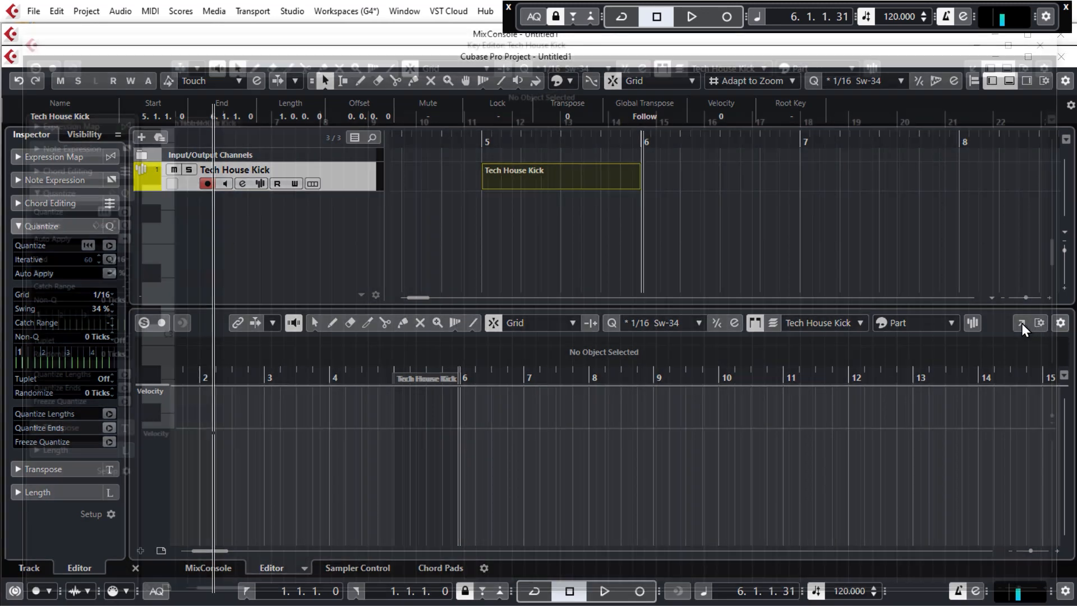
pyautogui.click(1065, 44)
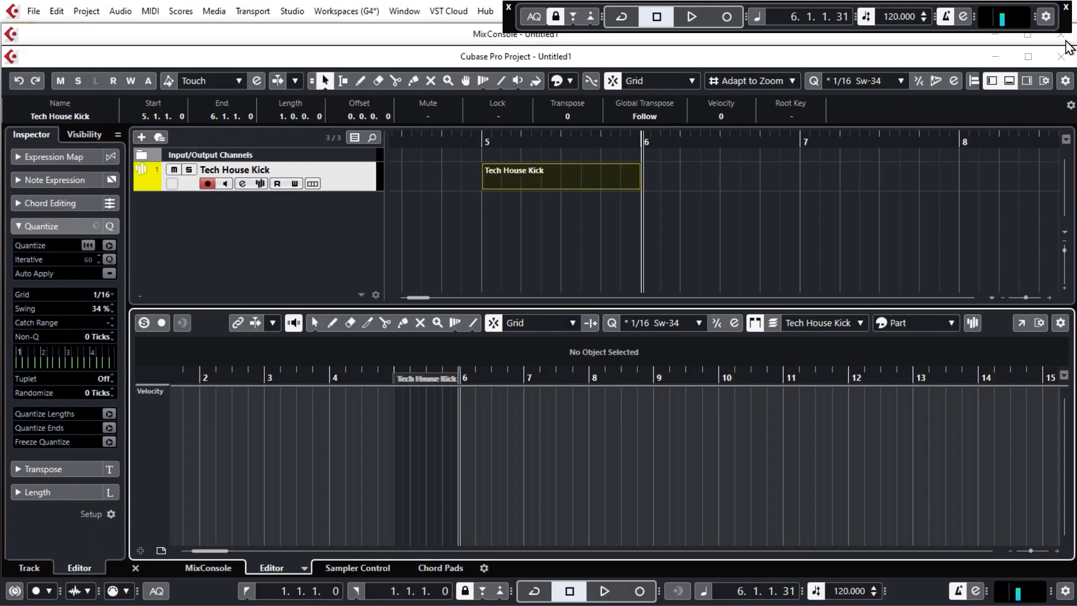
# - Check the Editors preferences for whether editors open in a window or in the lower zone
pyautogui.click(58, 12)
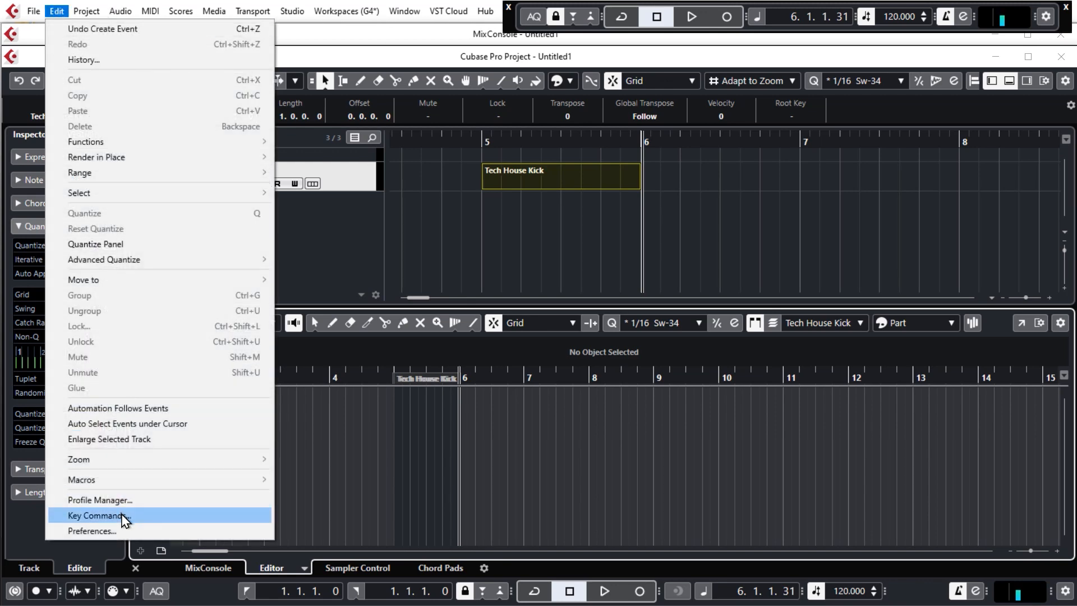
pyautogui.click(92, 531)
pyautogui.click(260, 124)
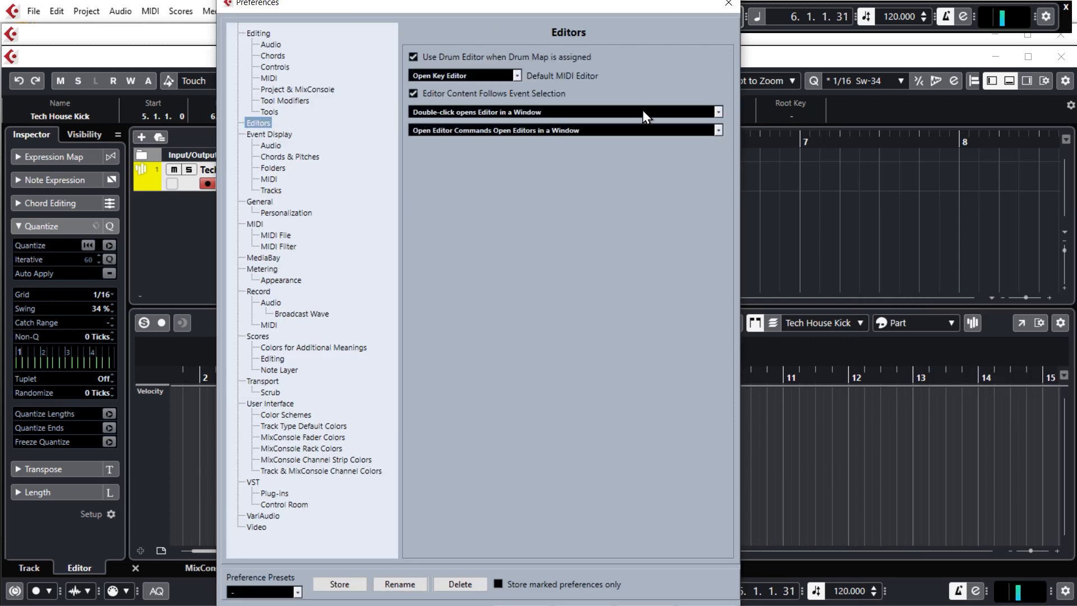
pyautogui.click(596, 111)
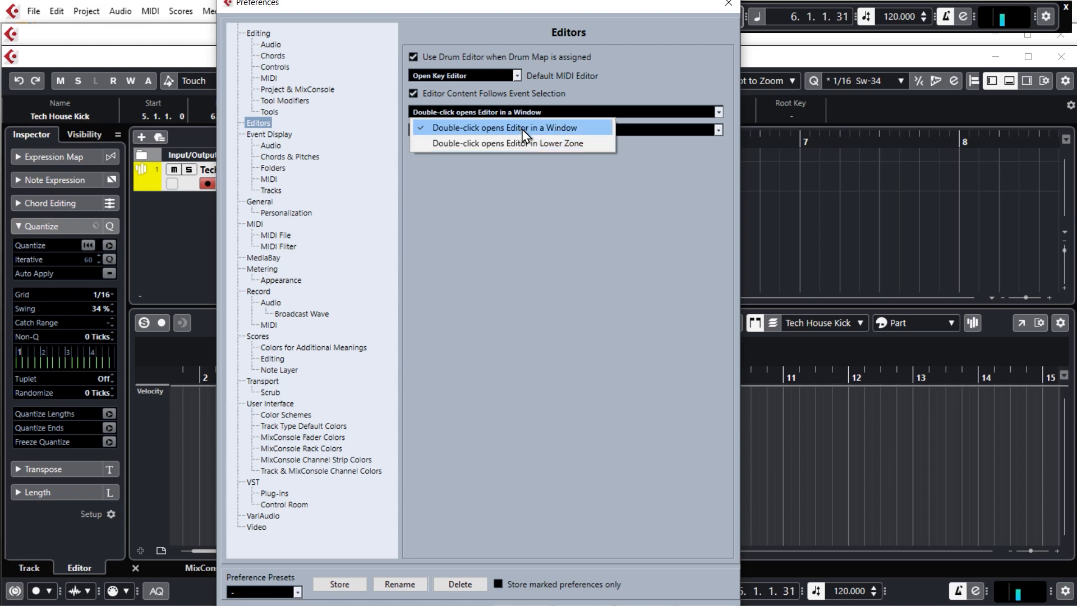
pyautogui.click(616, 309)
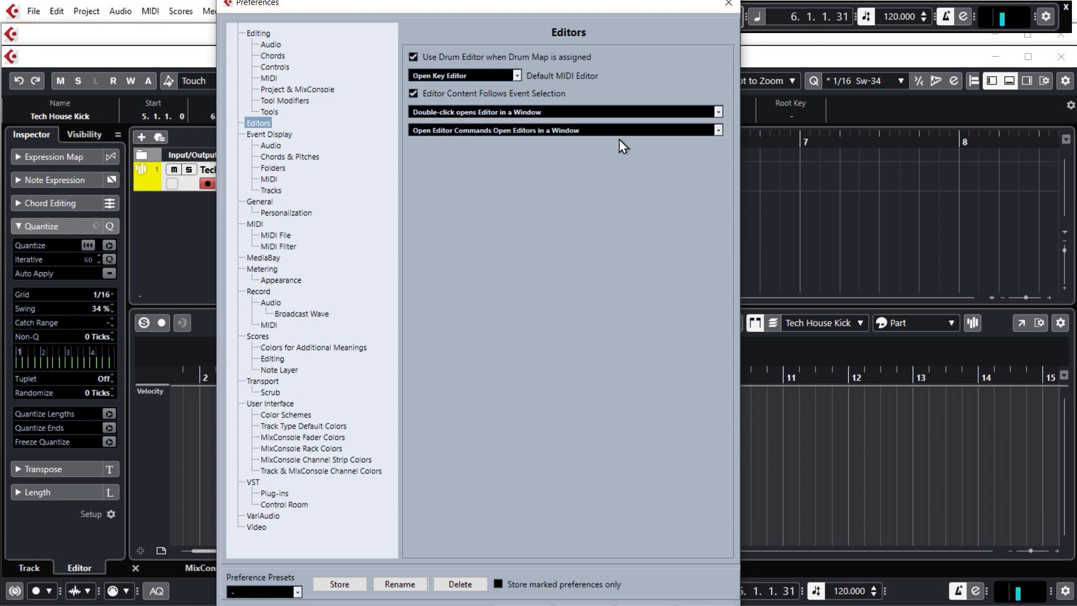
pyautogui.click(724, 4)
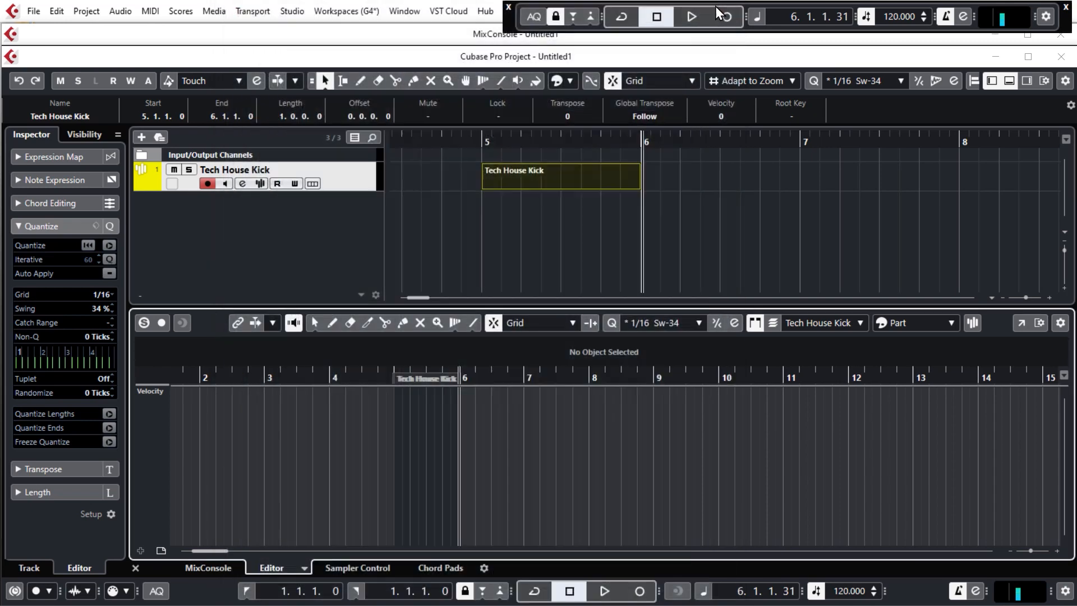
# - Open the Tech House Kick part in the Key Editor window and audition the C3 key
pyautogui.doubleClick(557, 175)
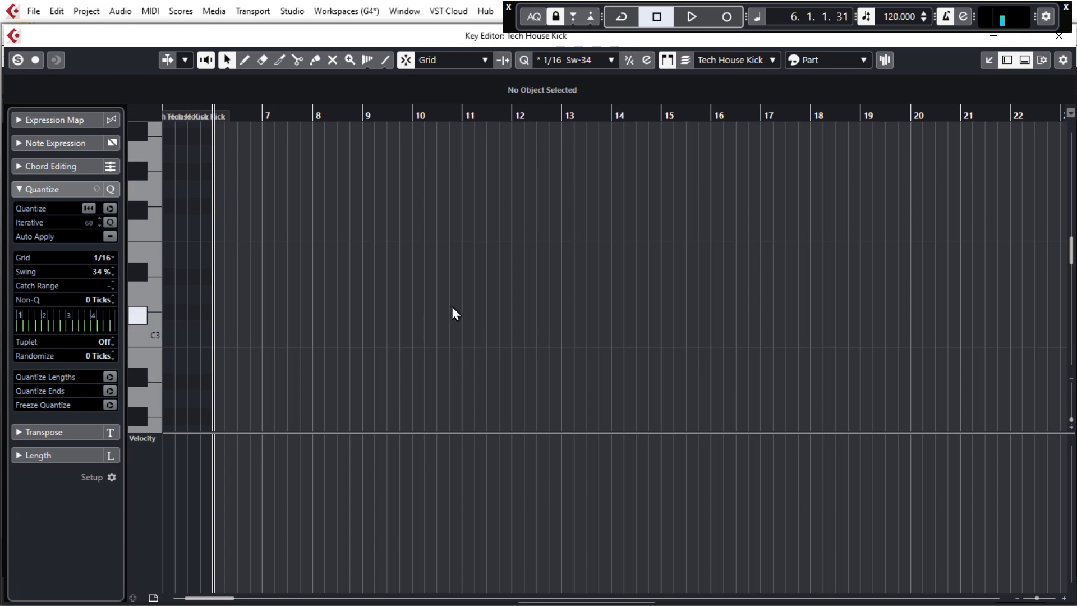
pyautogui.keyDown('ctrl'); pyautogui.scroll(-2, 453, 303); pyautogui.keyUp('ctrl')
pyautogui.keyDown('ctrl'); pyautogui.scroll(5, 234, 345); pyautogui.keyUp('ctrl')
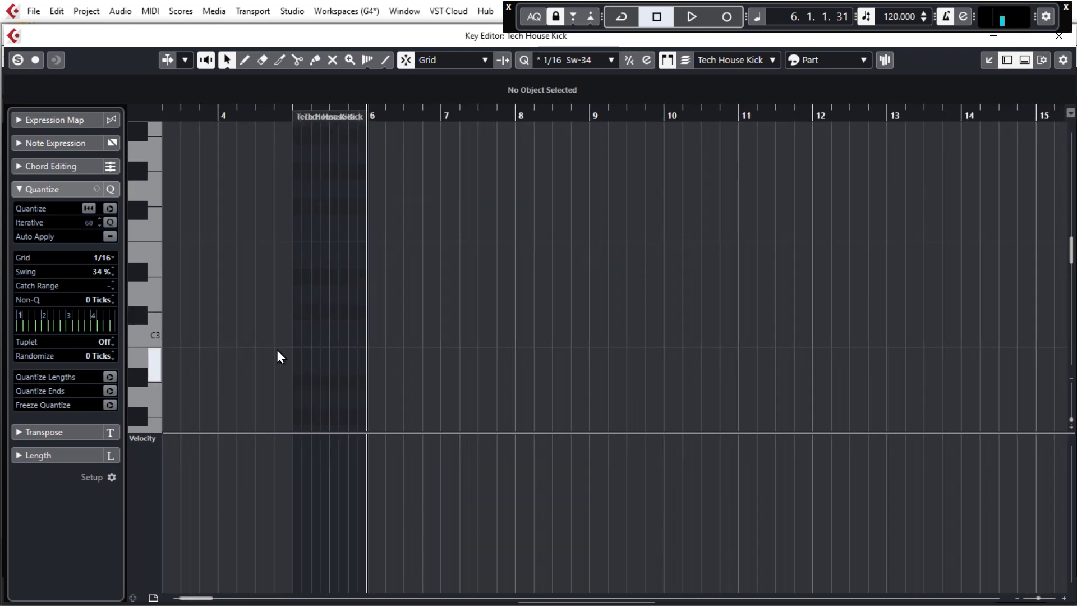
pyautogui.keyDown('ctrl'); pyautogui.scroll(3, 268, 353); pyautogui.keyUp('ctrl')
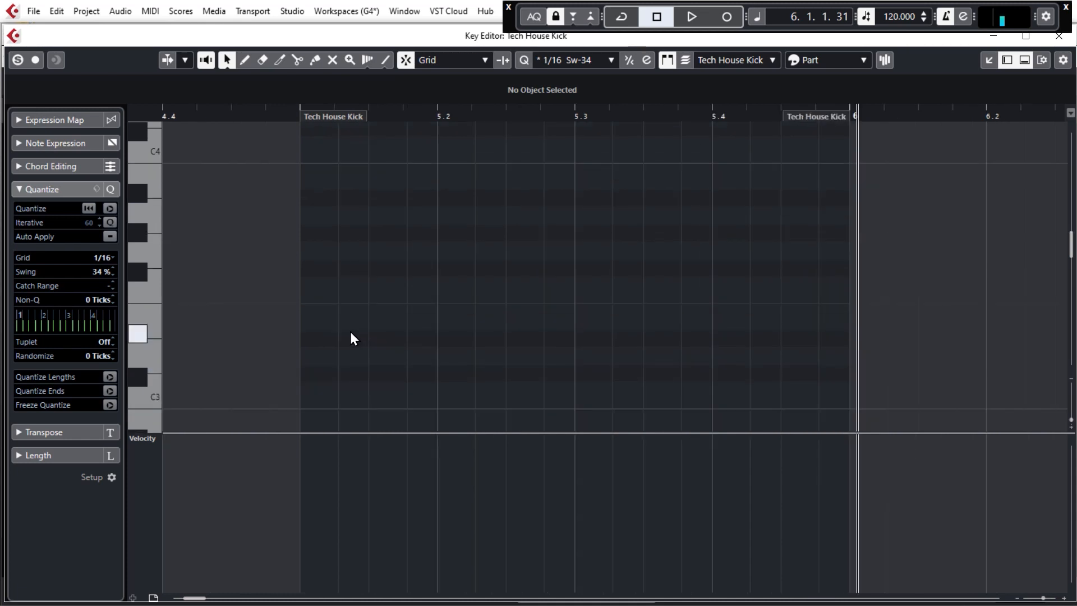
pyautogui.click(152, 336)
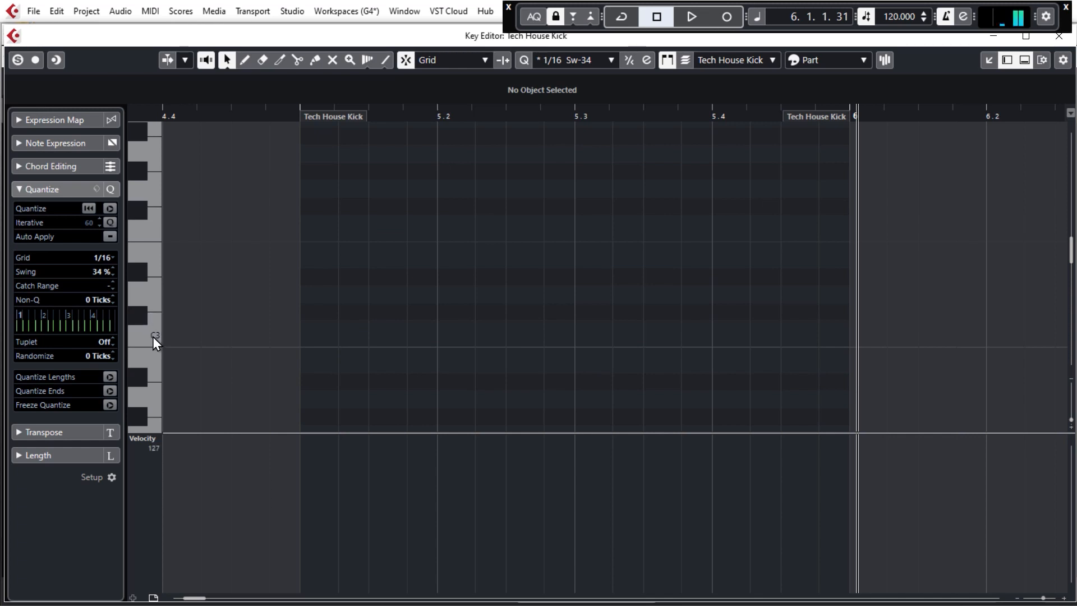
# - Draw eighth-note C3 kicks on all four beats of bar 5
pyautogui.click(315, 330)
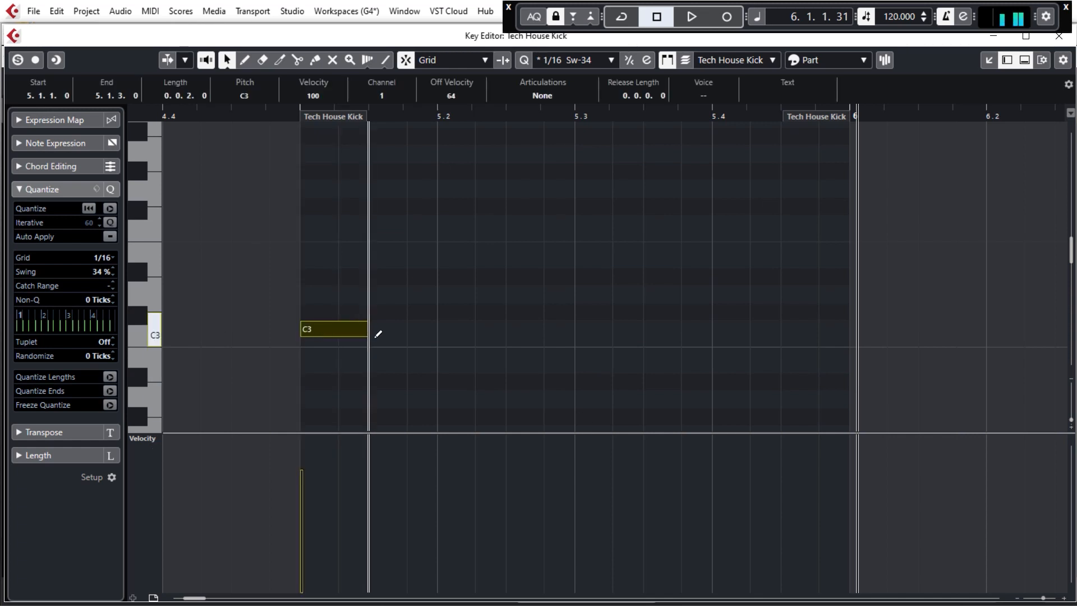
pyautogui.click(449, 328)
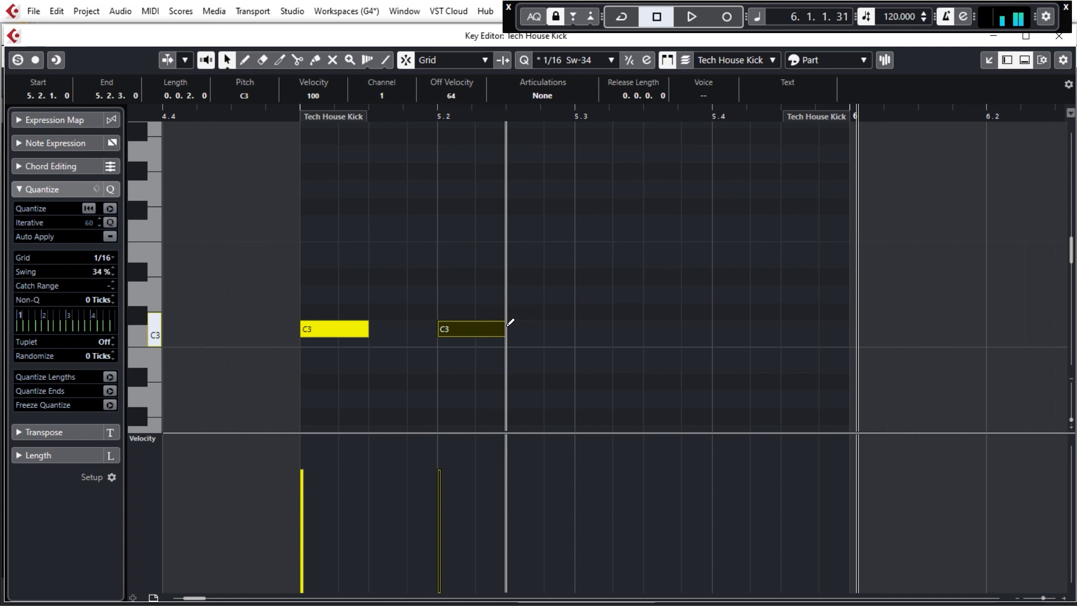
pyautogui.click(591, 328)
pyautogui.click(718, 329)
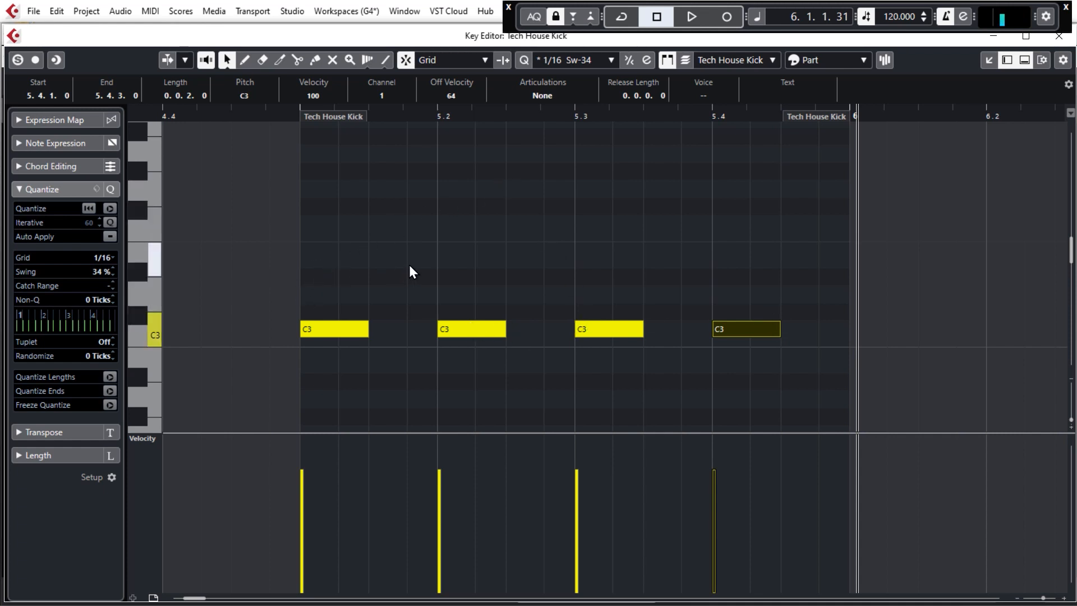
# - Set the quantize preset to 1/16
pyautogui.click(612, 60)
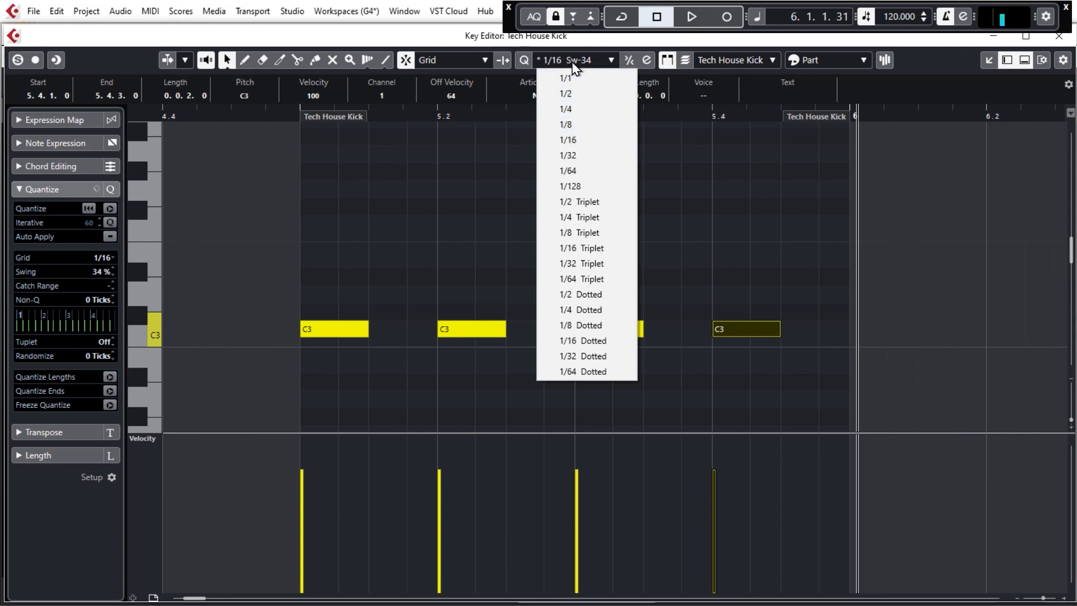
pyautogui.click(581, 62)
pyautogui.click(585, 61)
pyautogui.click(578, 140)
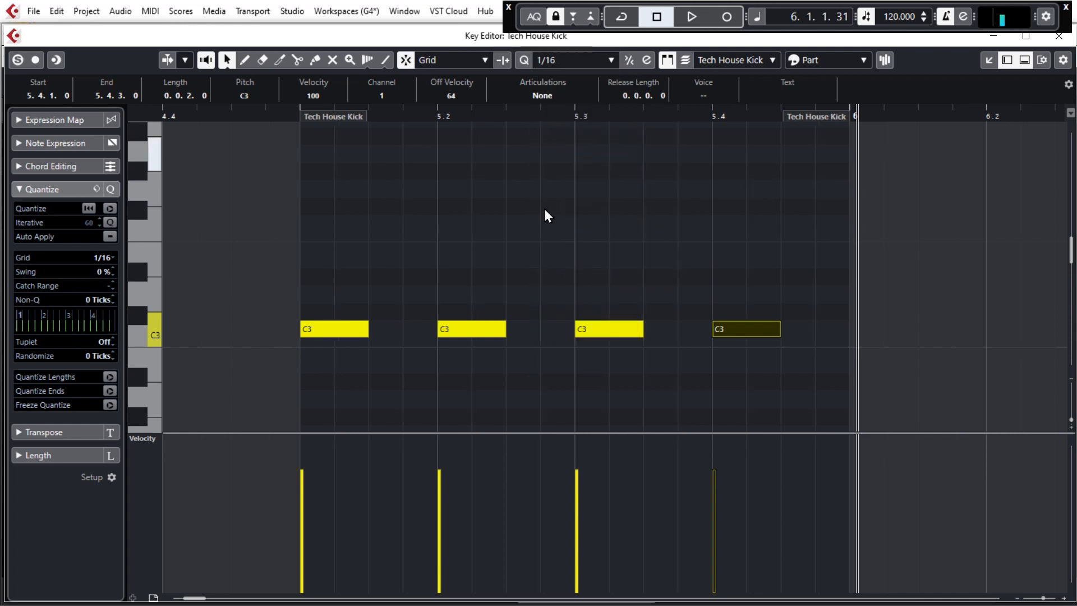
# - Play the kick pattern from bar 5 and close the Key Editor window
pyautogui.click(296, 120)
pyautogui.press('space')
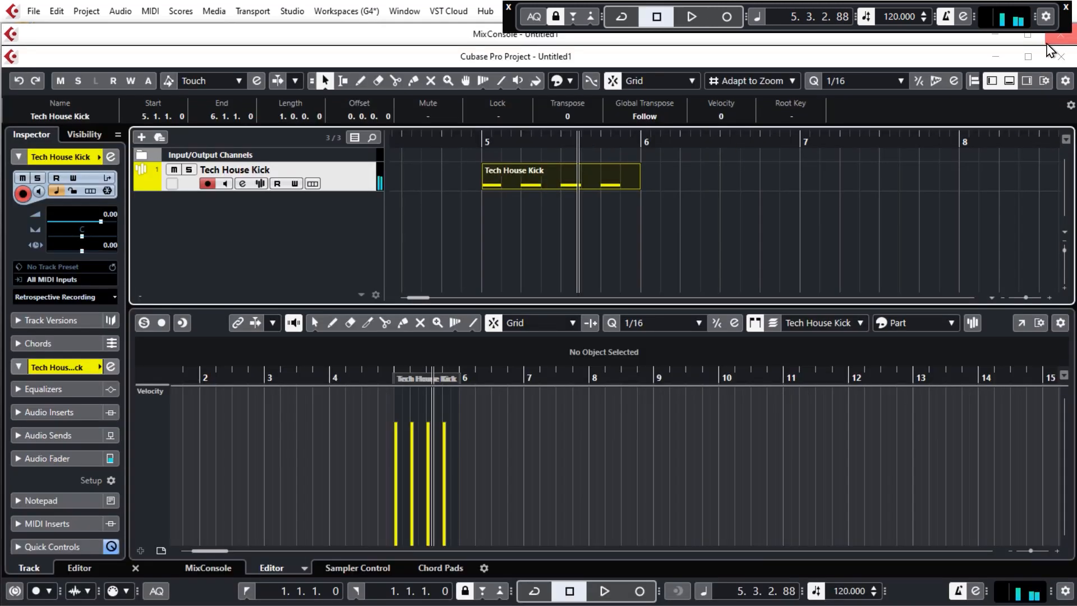
pyautogui.click(1059, 35)
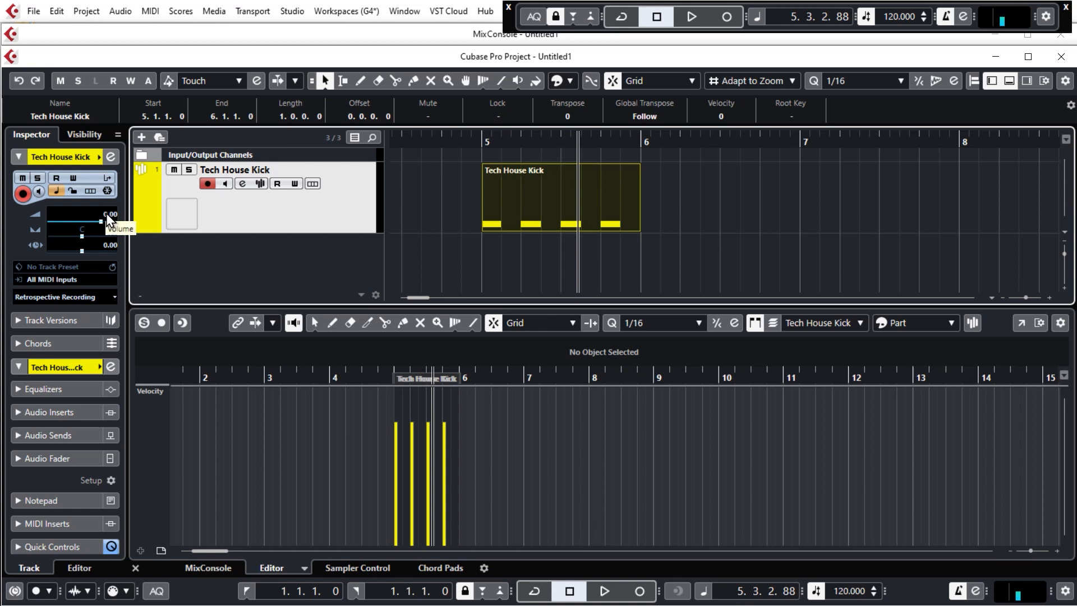
# - Lower the Tech House Kick track's volume to -10.2
pyautogui.moveTo(106, 214); pyautogui.dragTo(107, 223)
pyautogui.moveTo(108, 264); pyautogui.dragTo(108, 267)
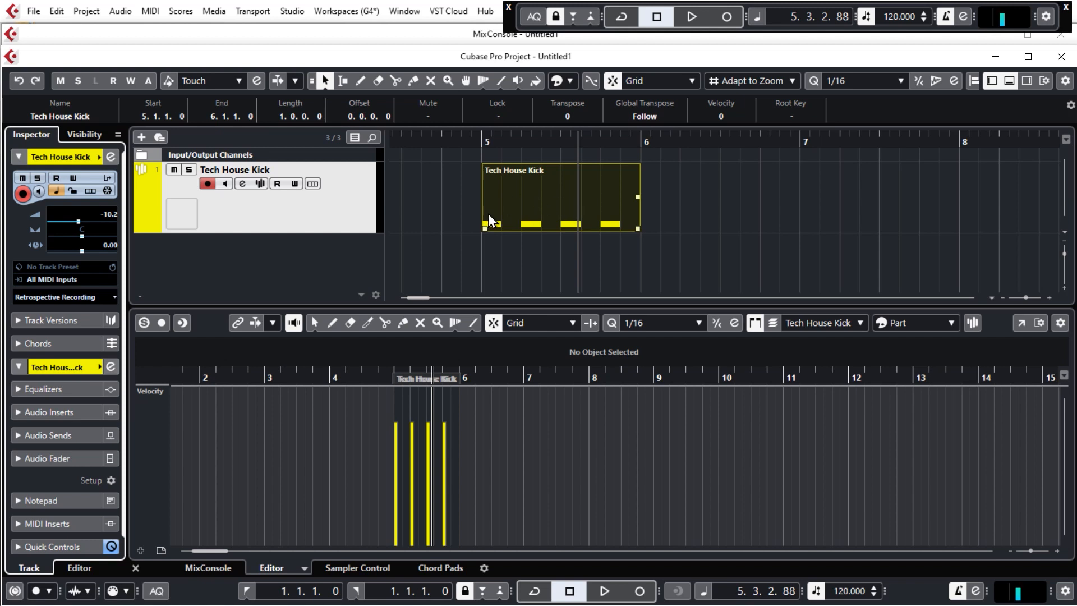
# - Switch the metronome click off and on again
pyautogui.click(960, 596)
pyautogui.click(960, 597)
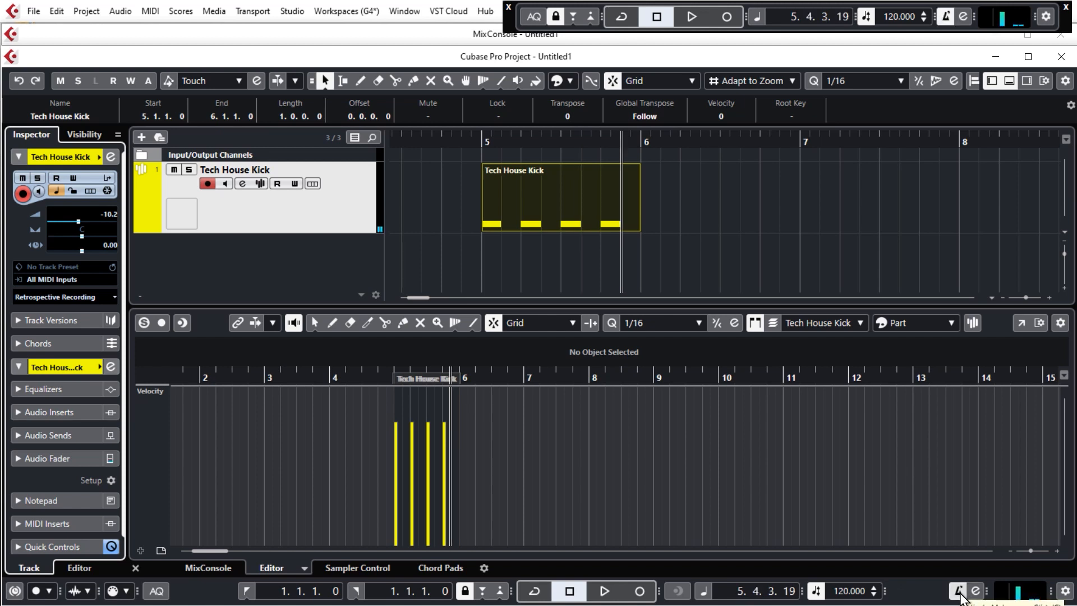
pyautogui.click(963, 593)
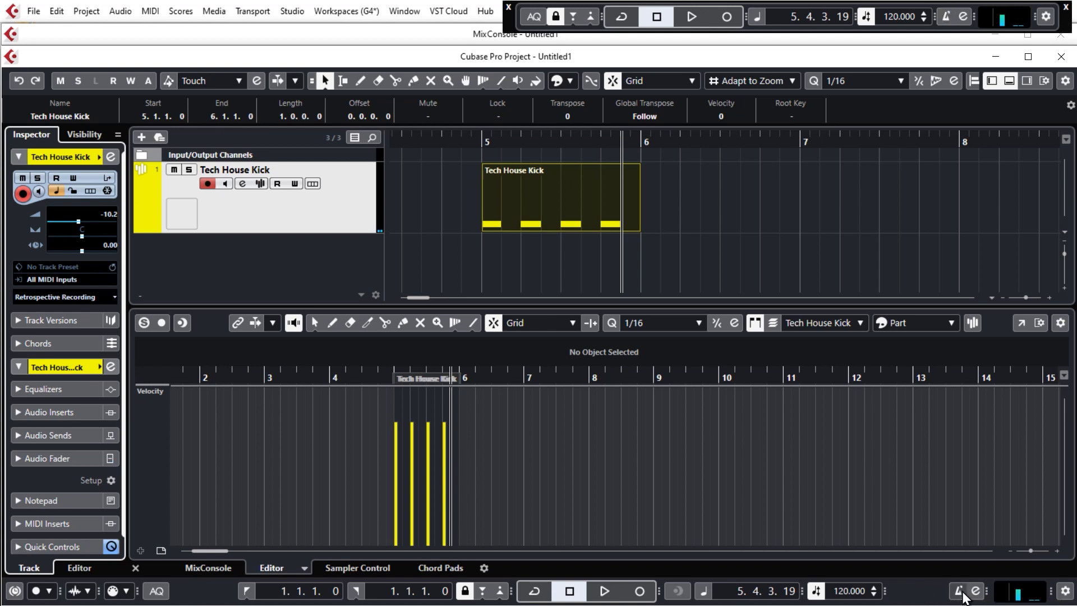
pyautogui.click(960, 595)
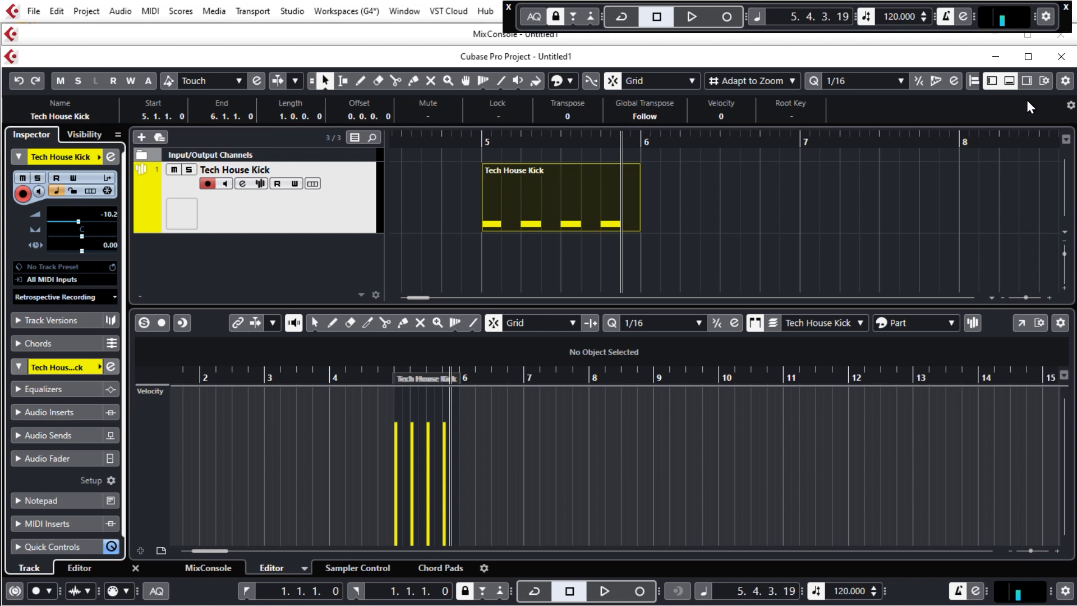
# - Show the Control Room in the right zone and play the project with the metronome click on
pyautogui.click(1027, 81)
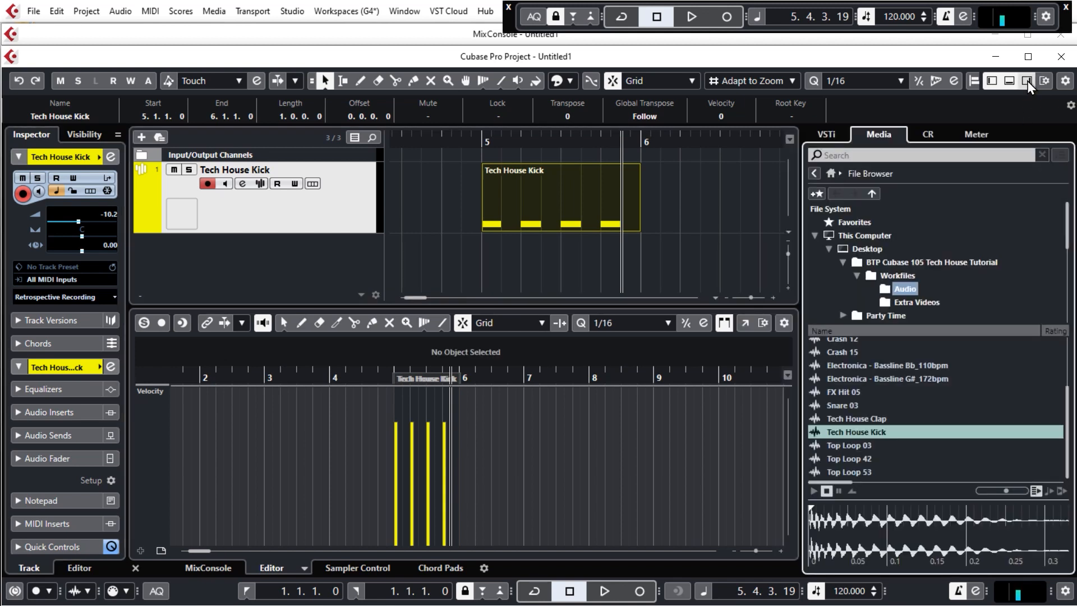
pyautogui.click(931, 135)
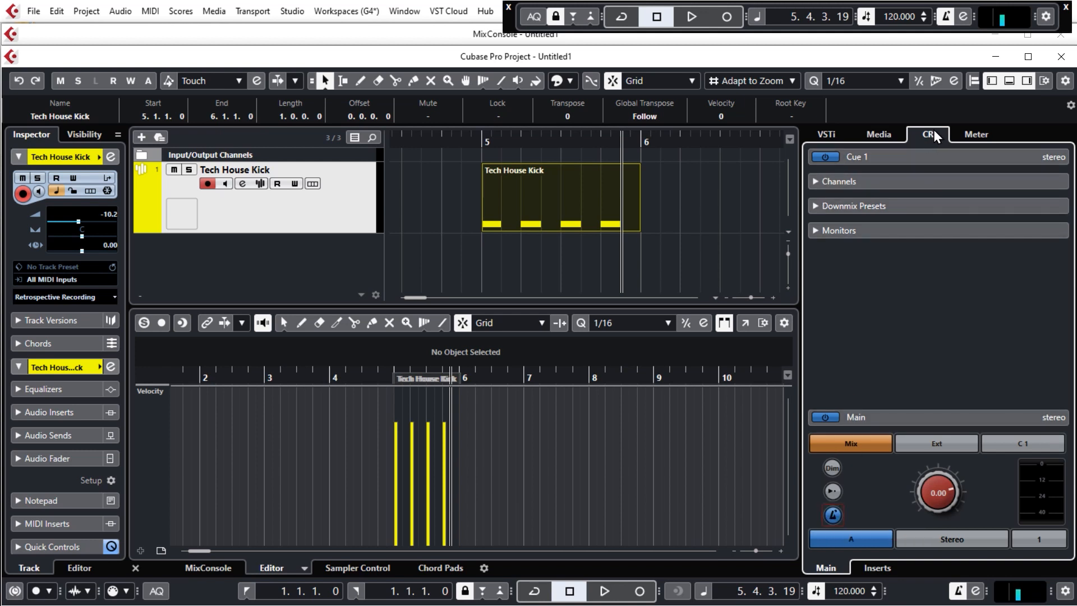
pyautogui.press('space')
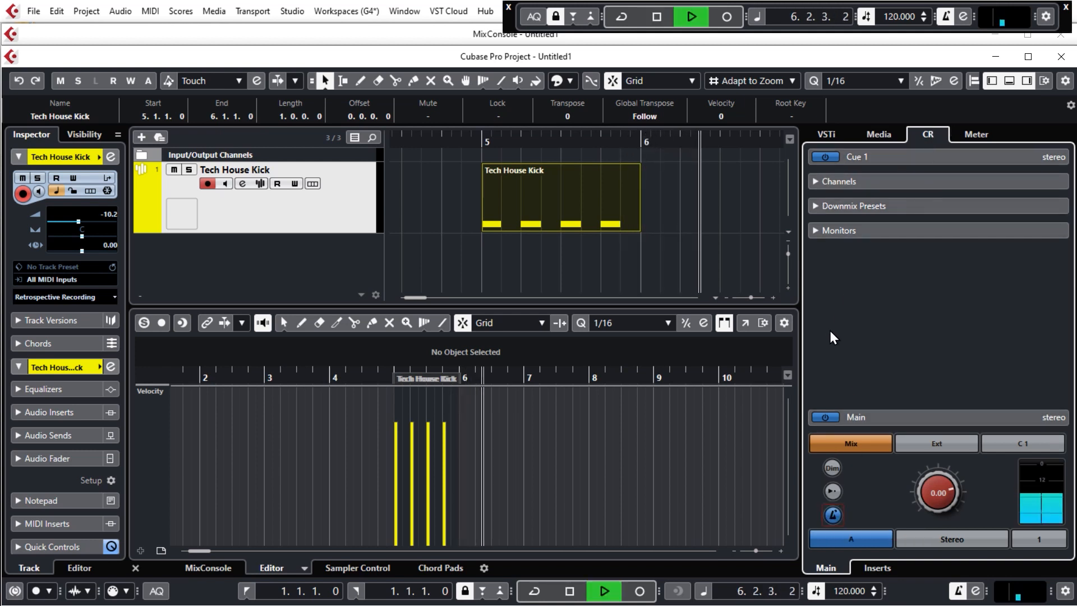
pyautogui.press('space')
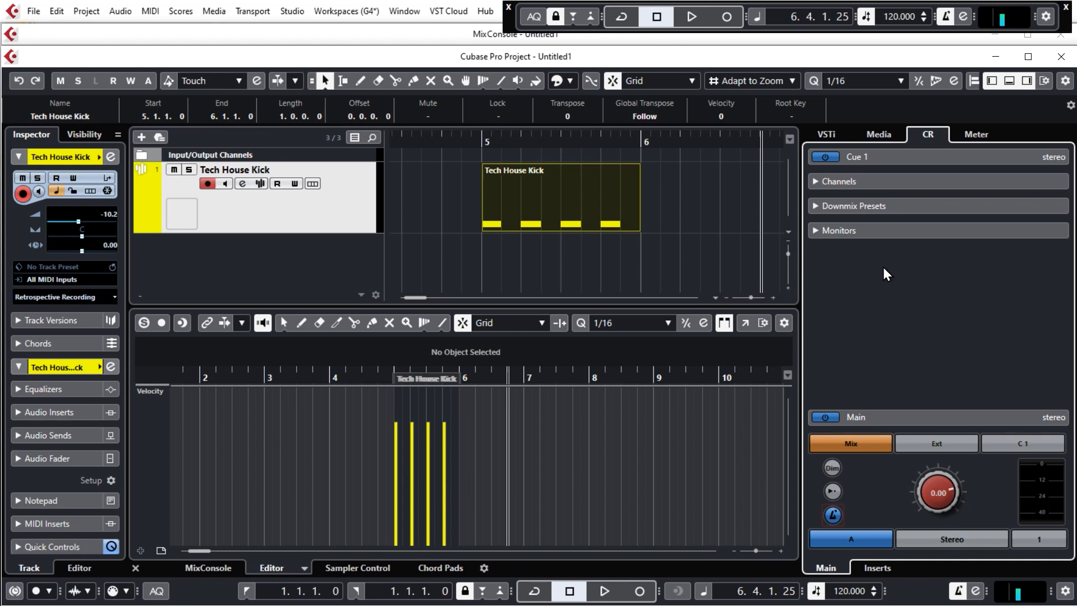
# - Hide the right zone and turn off the metronome click
pyautogui.click(958, 596)
pyautogui.click(1026, 81)
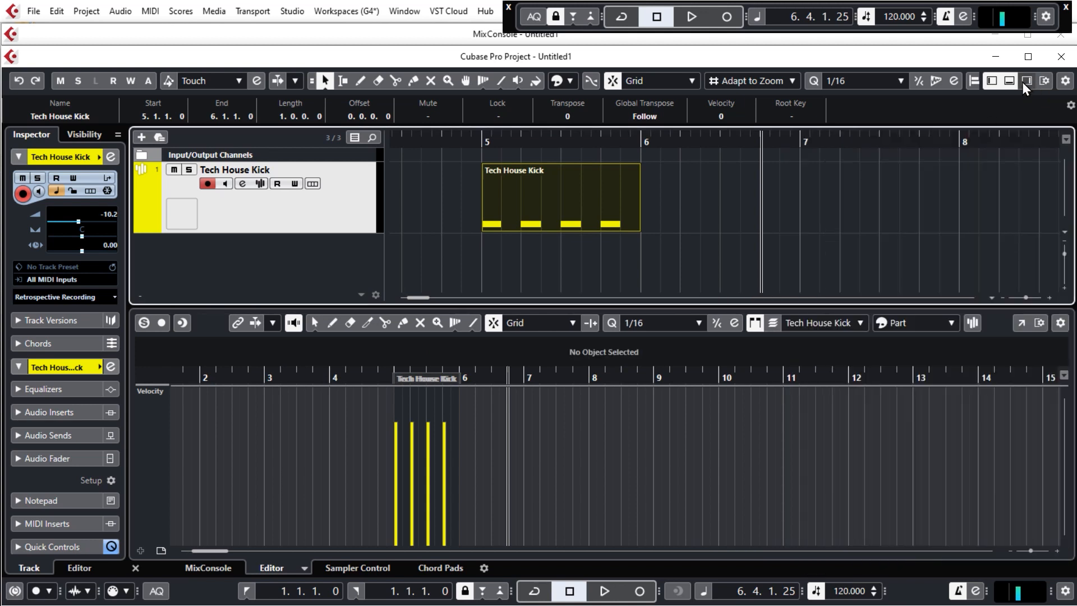
pyautogui.click(958, 595)
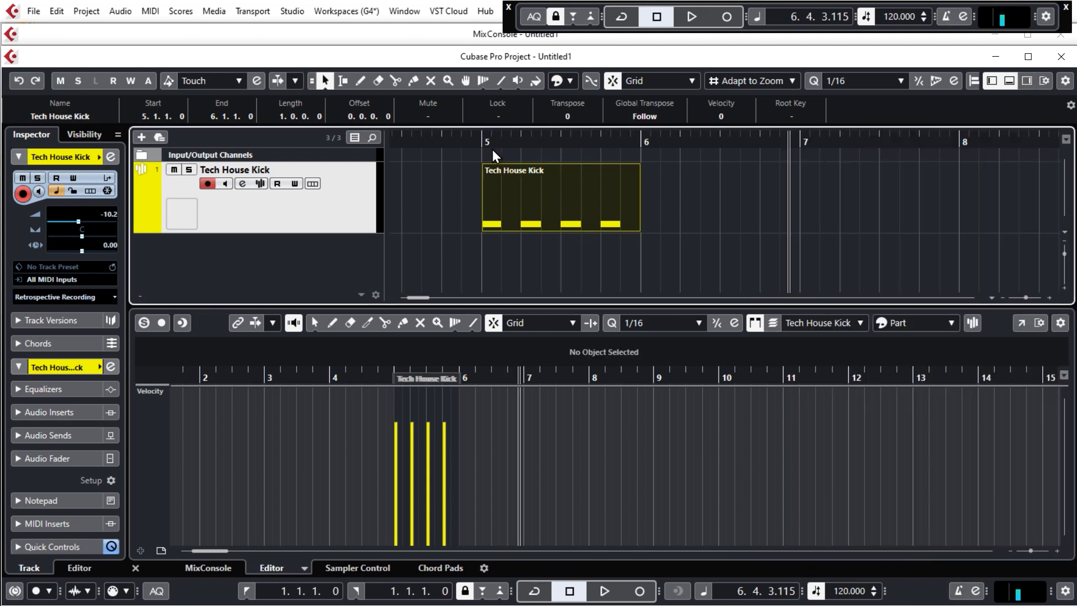
# - Play the kick pattern from bar 5 and set the locators around the Tech House Kick part
pyautogui.click(477, 139)
pyautogui.press('space')
pyautogui.press('space')
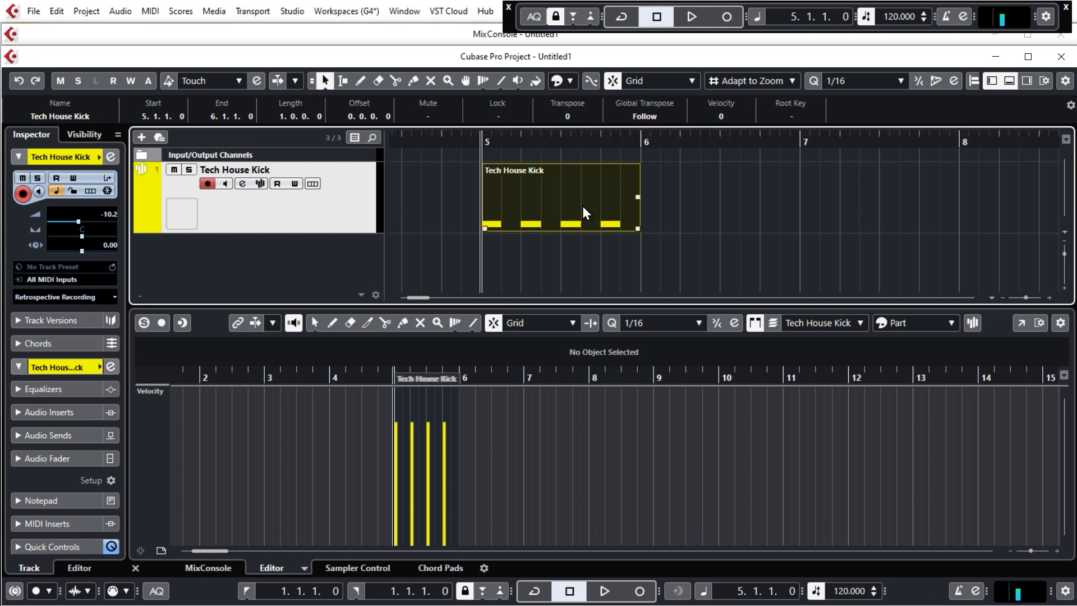
pyautogui.press('p')
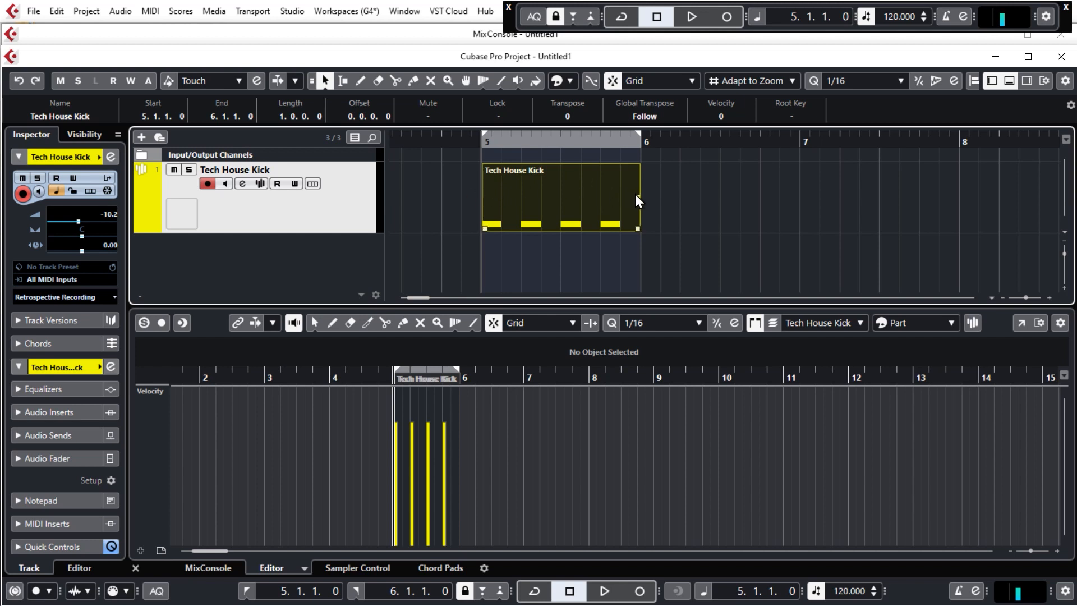
# - Try moving the left locator to 4.4.3.0 and the right locator to 6.1.3.0
pyautogui.keyDown('alt'); pyautogui.click(619, 137); pyautogui.keyUp('alt')
pyautogui.moveTo(619, 136); pyautogui.dragTo(639, 138)
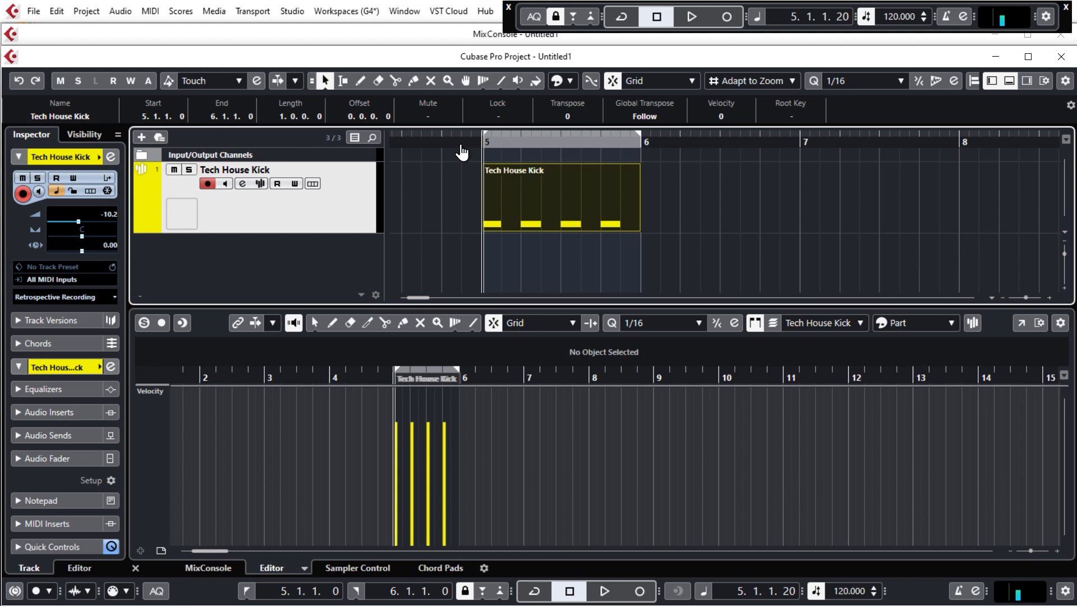
pyautogui.keyDown('ctrl'); pyautogui.click(460, 144); pyautogui.keyUp('ctrl')
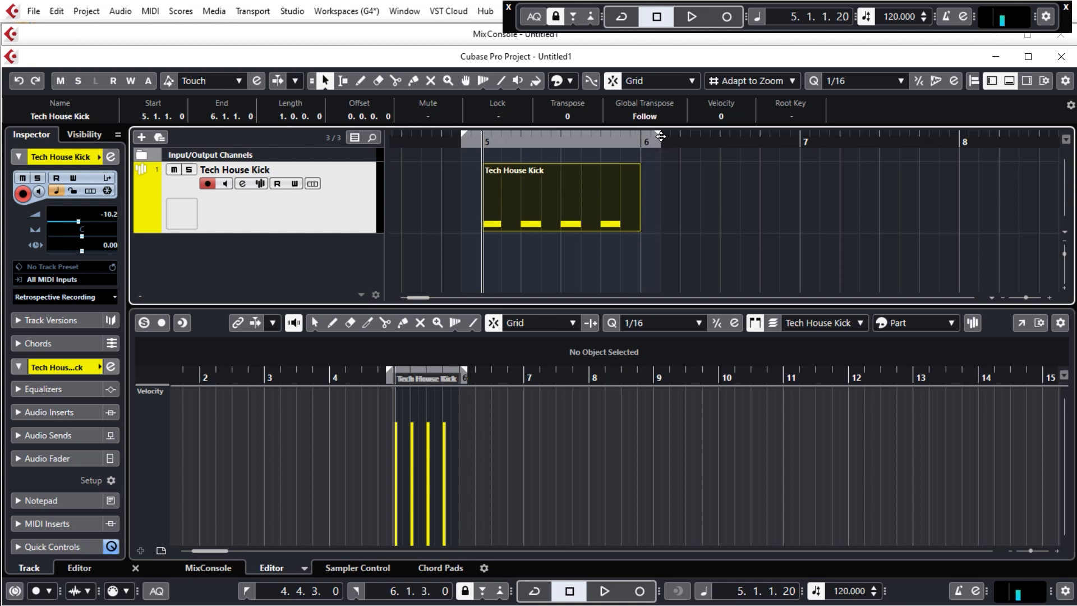
pyautogui.keyDown('alt'); pyautogui.click(660, 141); pyautogui.keyUp('alt')
# - Set the right locator to bar 6 and the left locator to bar 5, and activate cycle playback
pyautogui.moveTo(658, 134); pyautogui.dragTo(641, 137)
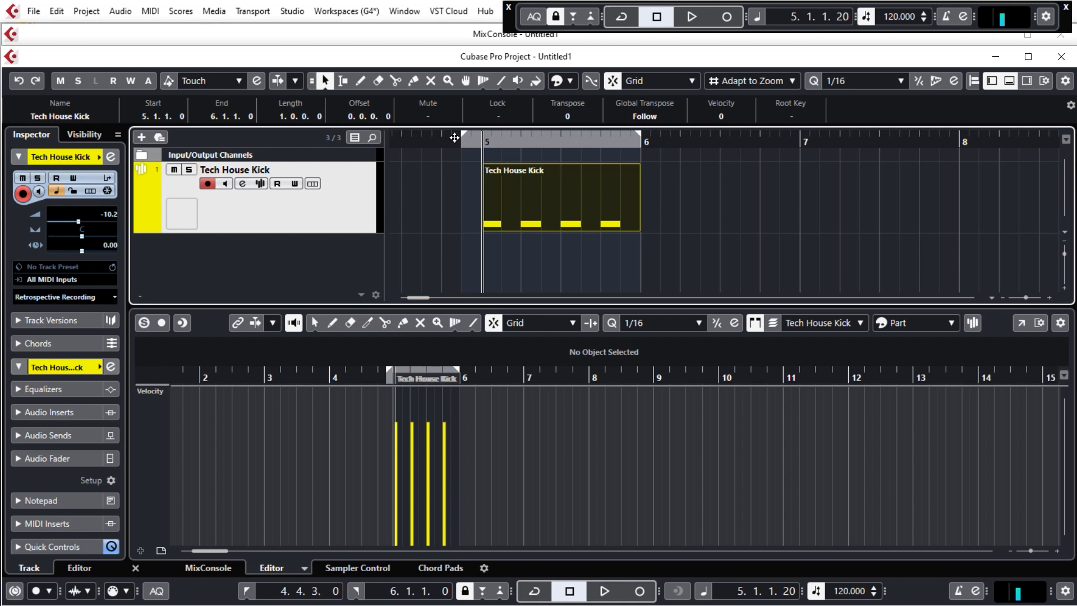
pyautogui.moveTo(465, 142); pyautogui.dragTo(483, 142)
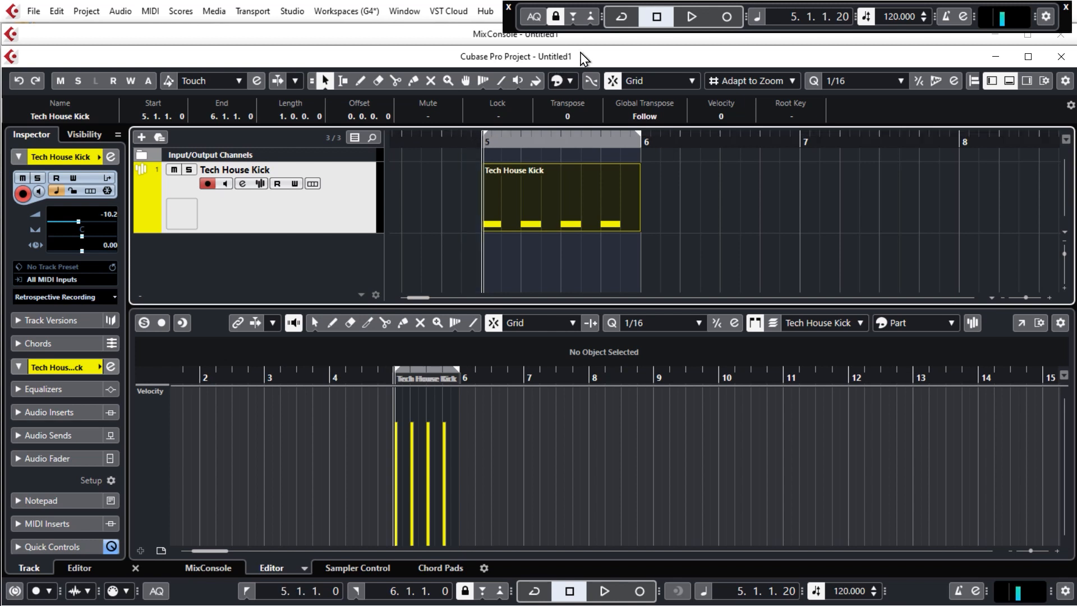
pyautogui.click(617, 16)
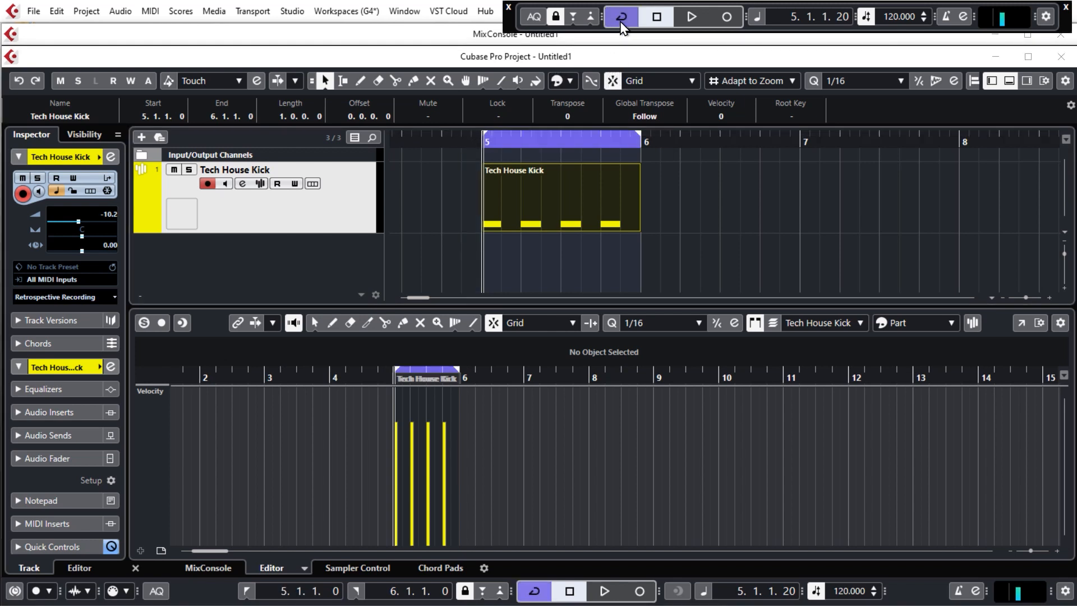
# - Hide the Transport panel and show it again
pyautogui.click(623, 16)
pyautogui.click(624, 17)
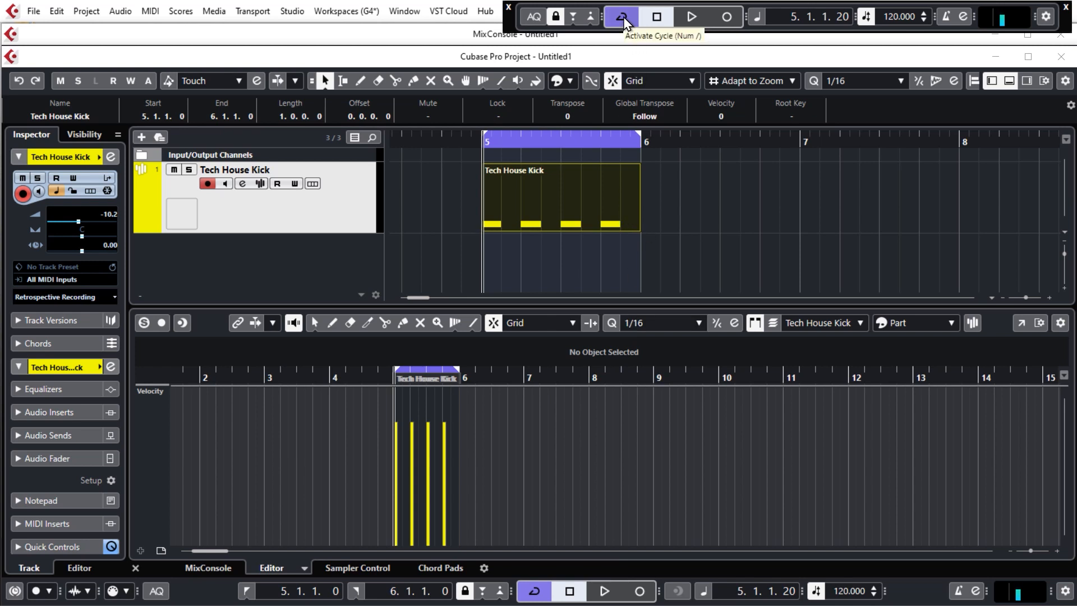
pyautogui.moveTo(508, 23)
pyautogui.mouseDown()
pyautogui.moveTo(507, 69)
pyautogui.moveTo(510, 28)
pyautogui.mouseUp()
pyautogui.press('F2')
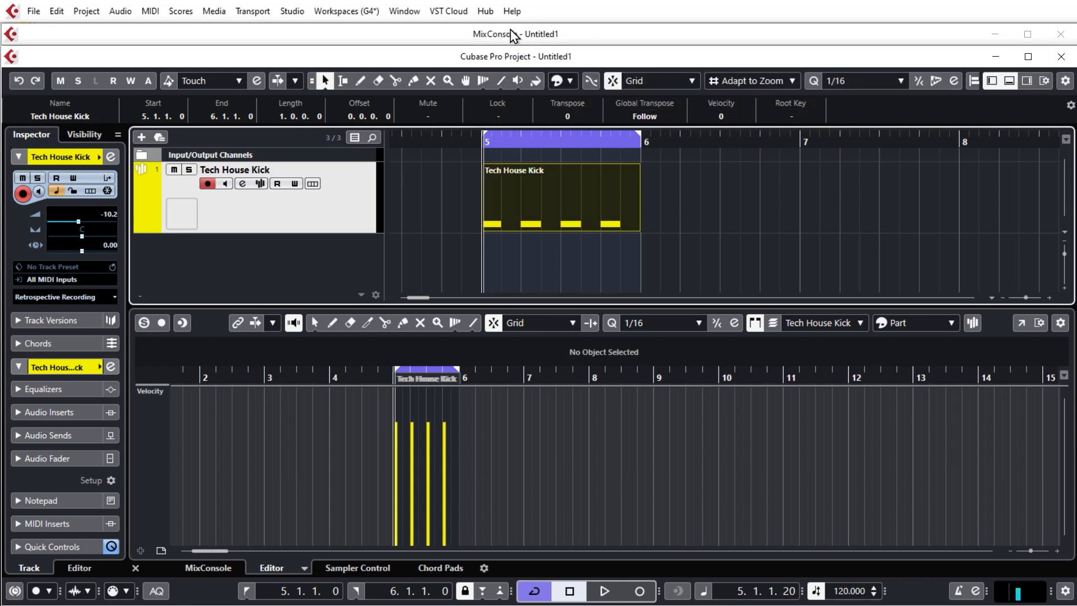
pyautogui.press('F2')
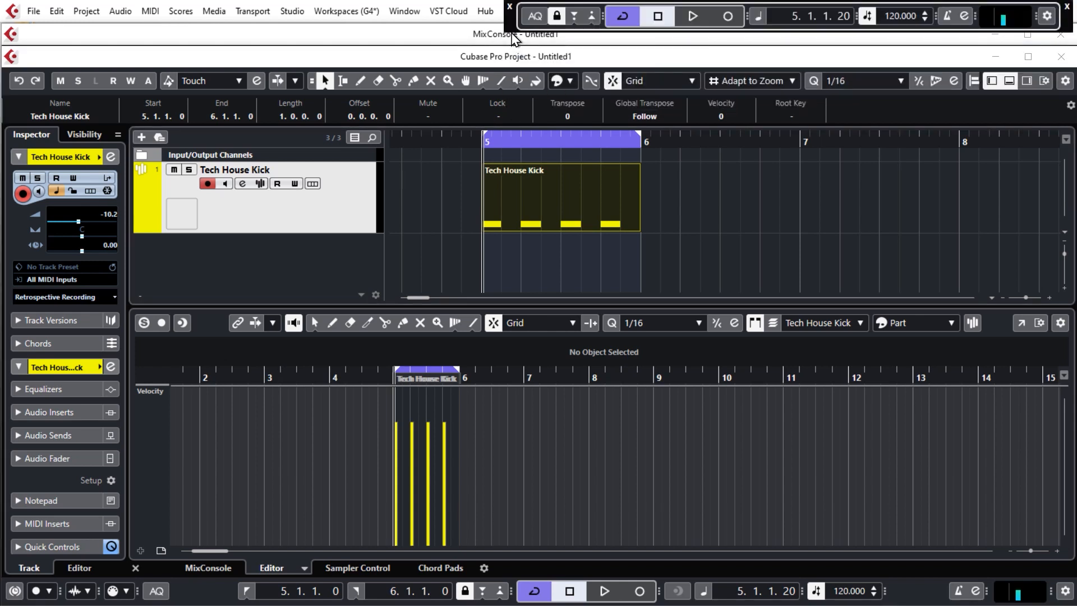
pyautogui.click(253, 12)
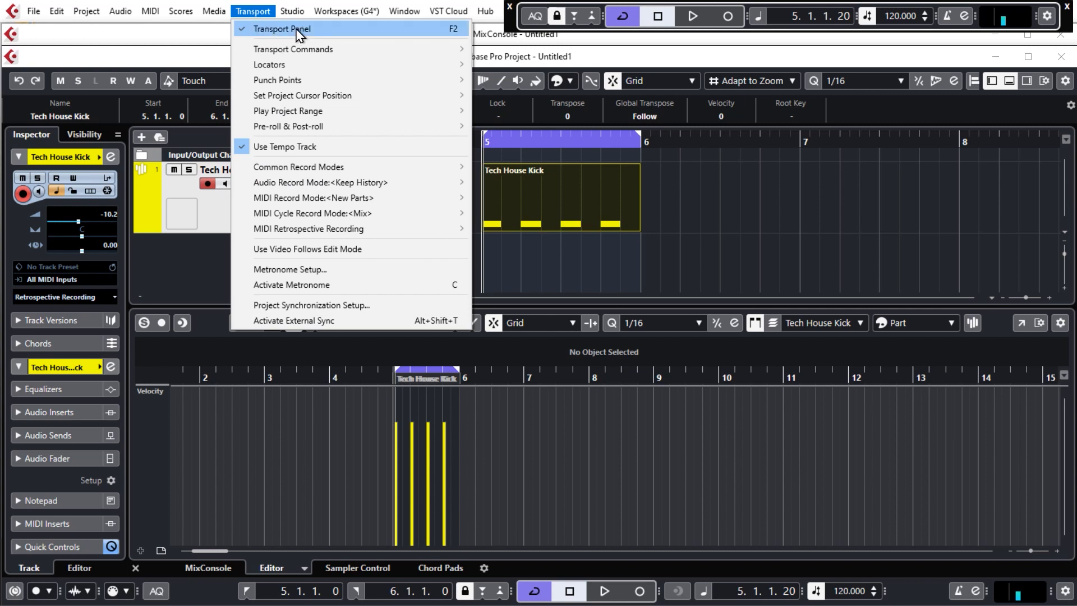
pyautogui.click(693, 216)
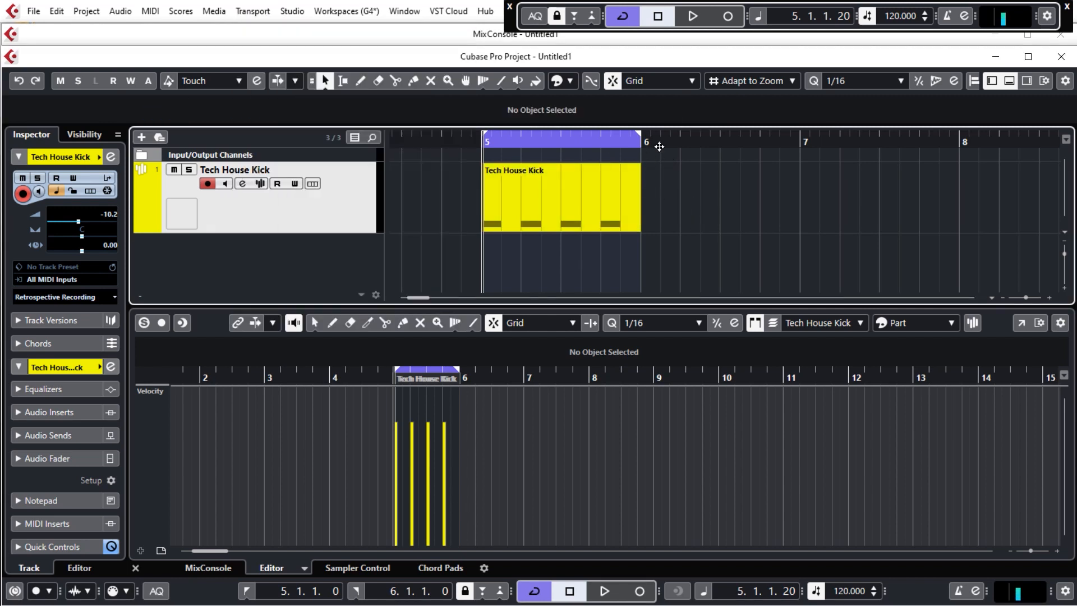
# - Try the Bar grid type in the project window and switch back to Adapt to Zoom
pyautogui.click(753, 84)
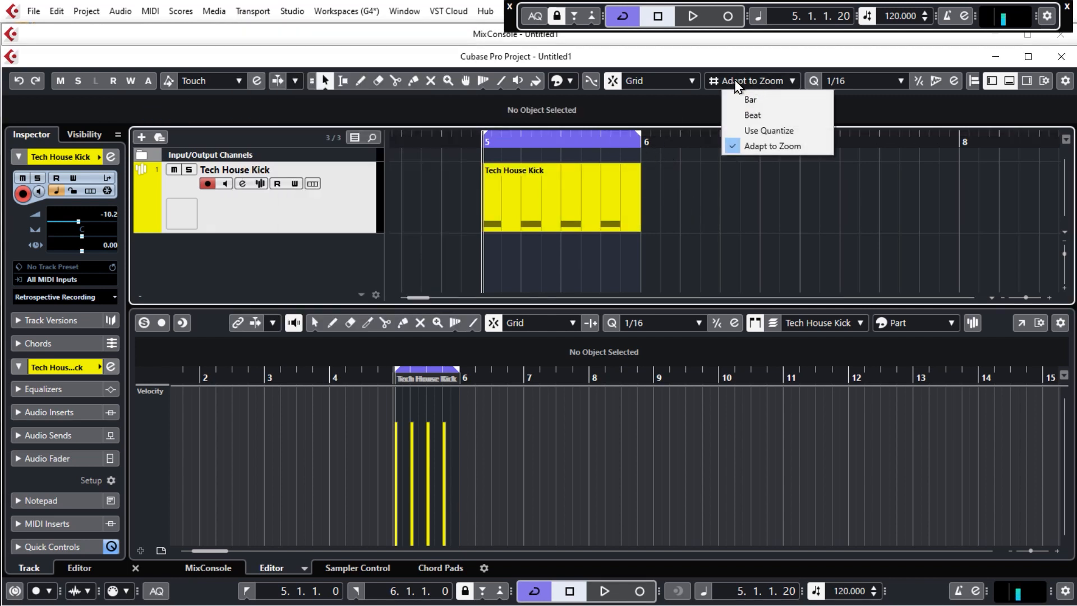
pyautogui.click(745, 82)
pyautogui.click(752, 82)
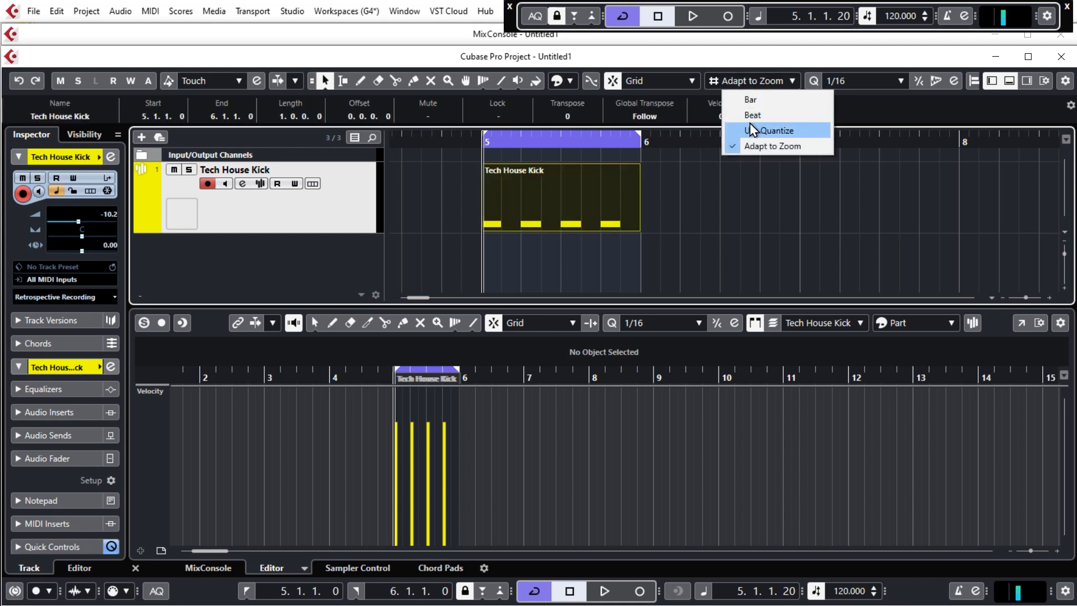
pyautogui.click(750, 99)
pyautogui.moveTo(571, 191); pyautogui.dragTo(602, 192)
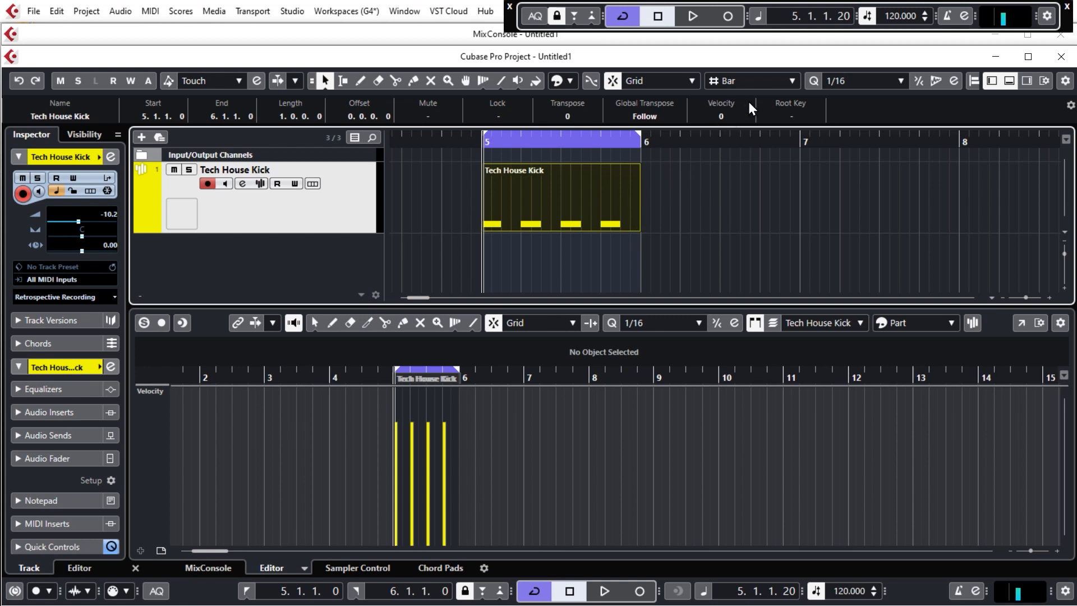
pyautogui.click(750, 81)
pyautogui.click(757, 147)
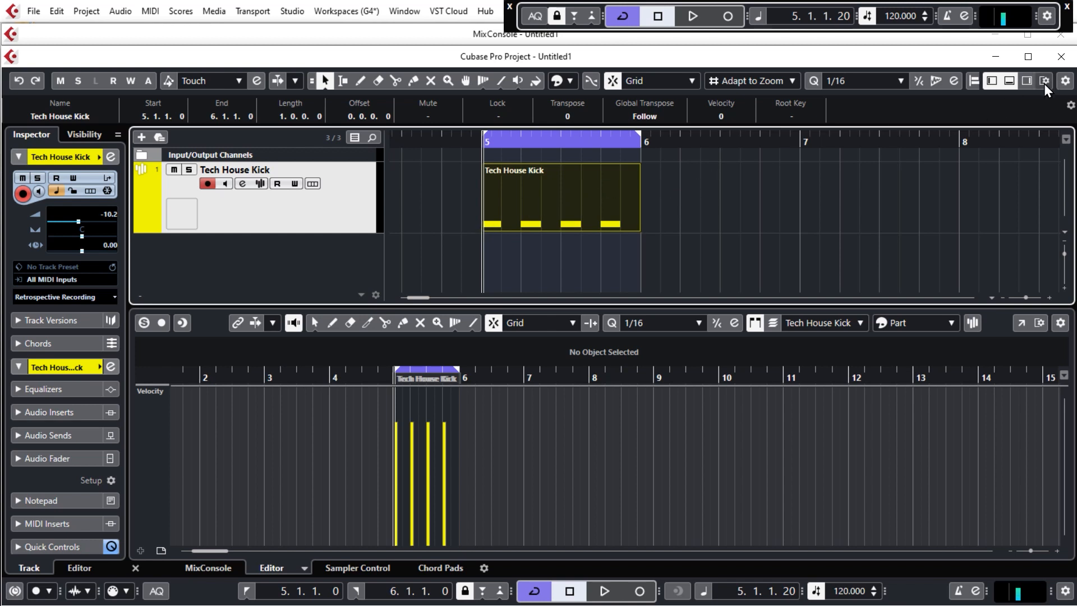
# - Create a sampler track from the Tech House Clap sample in the media browser, and hide the right and lower zones
pyautogui.click(1027, 82)
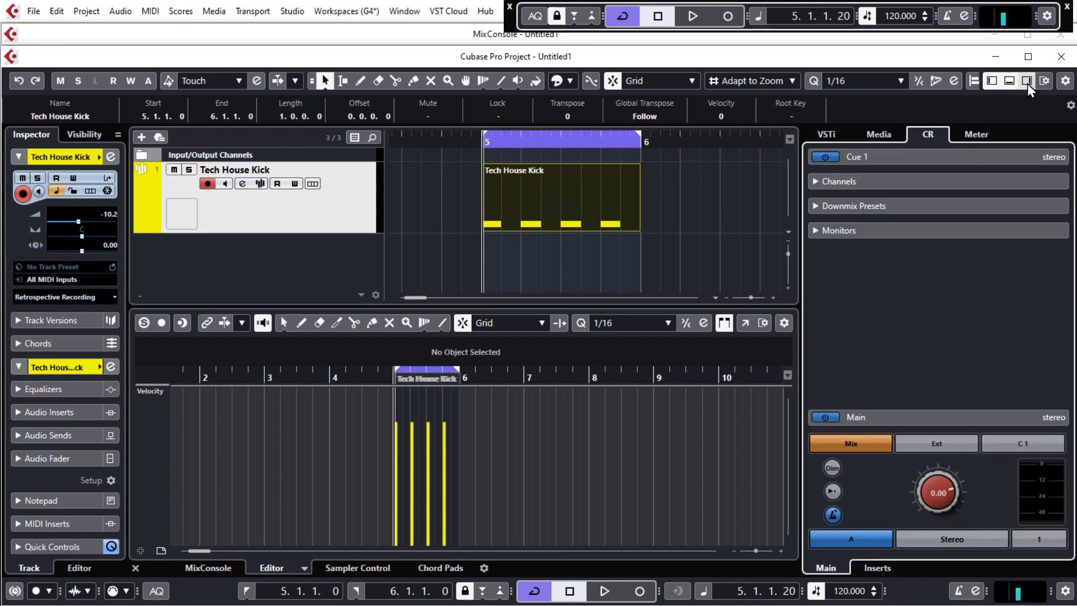
pyautogui.click(879, 136)
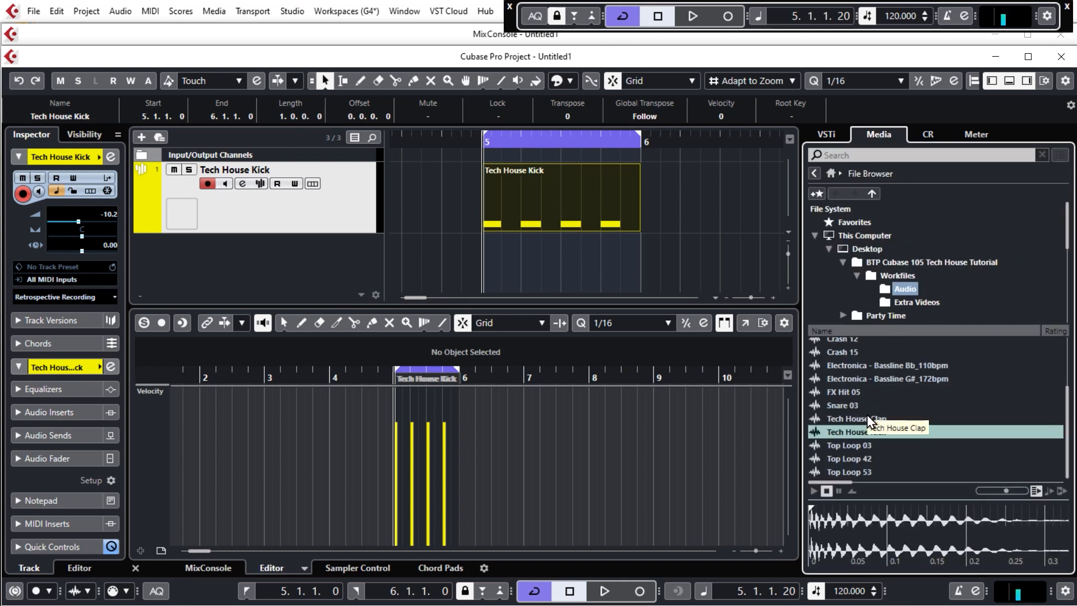
pyautogui.scroll(2, 866, 416)
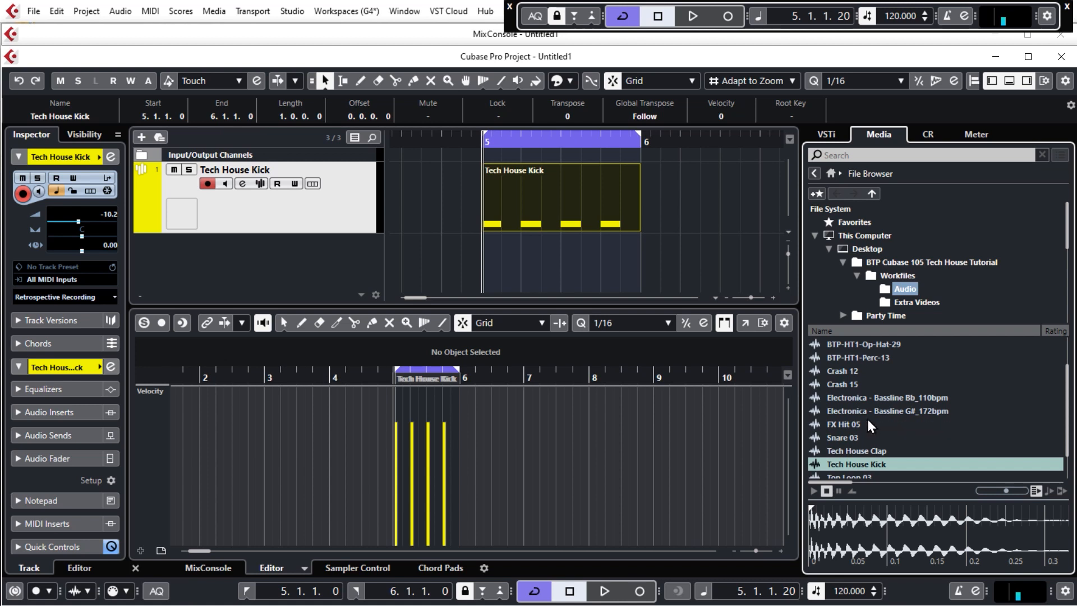
pyautogui.click(864, 452)
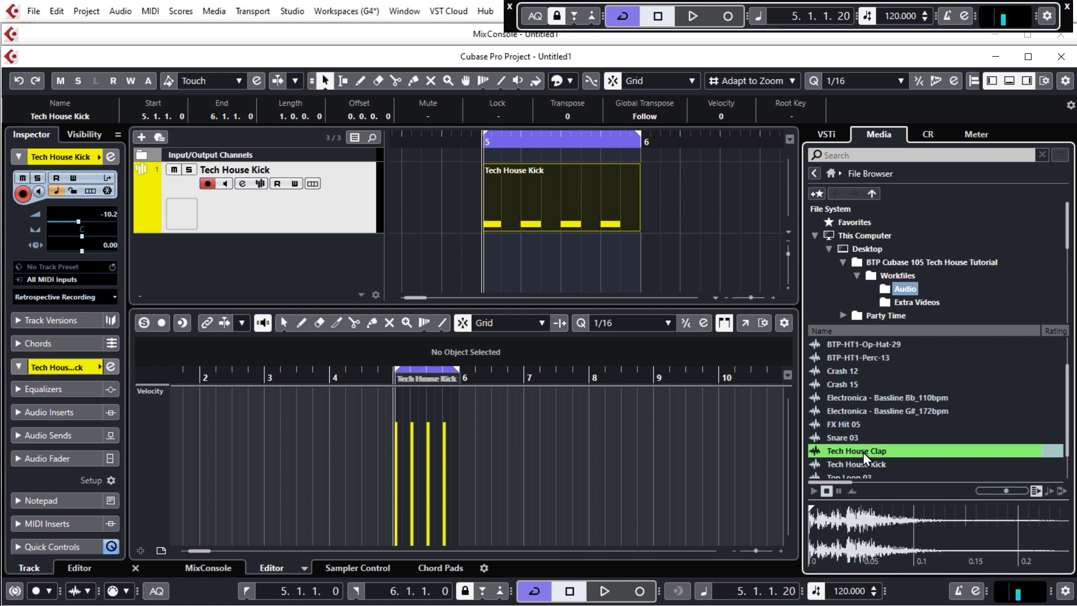
pyautogui.rightClick(864, 452)
pyautogui.click(895, 461)
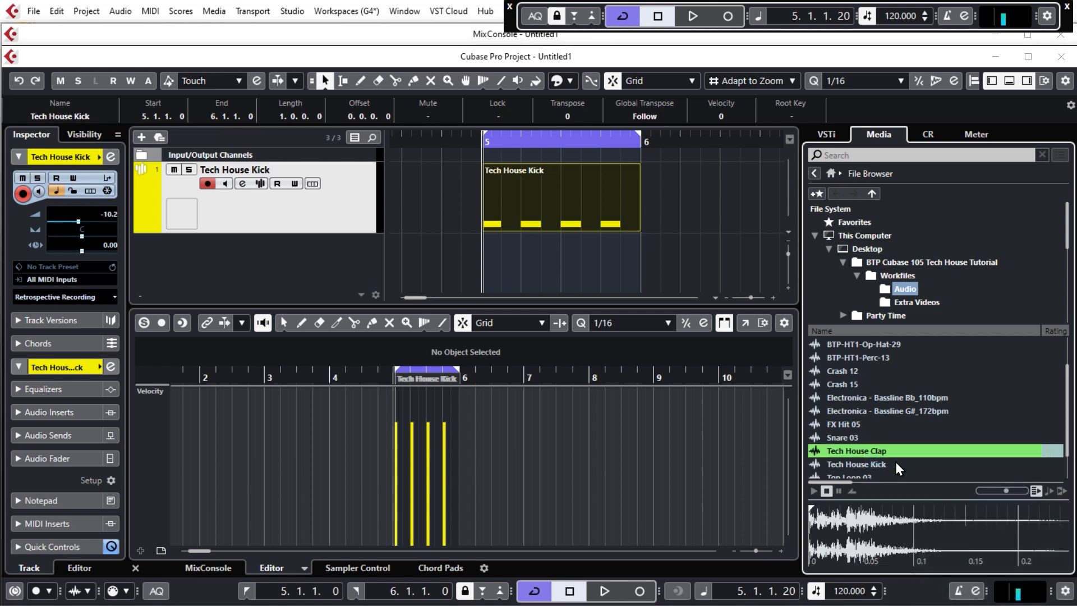
pyautogui.click(1024, 83)
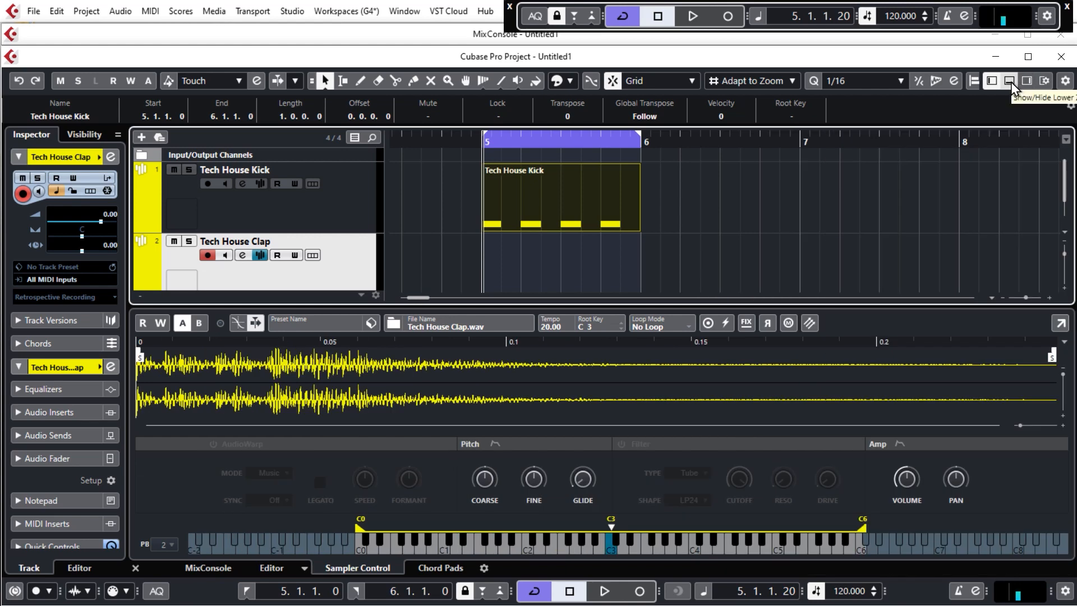
pyautogui.click(1010, 82)
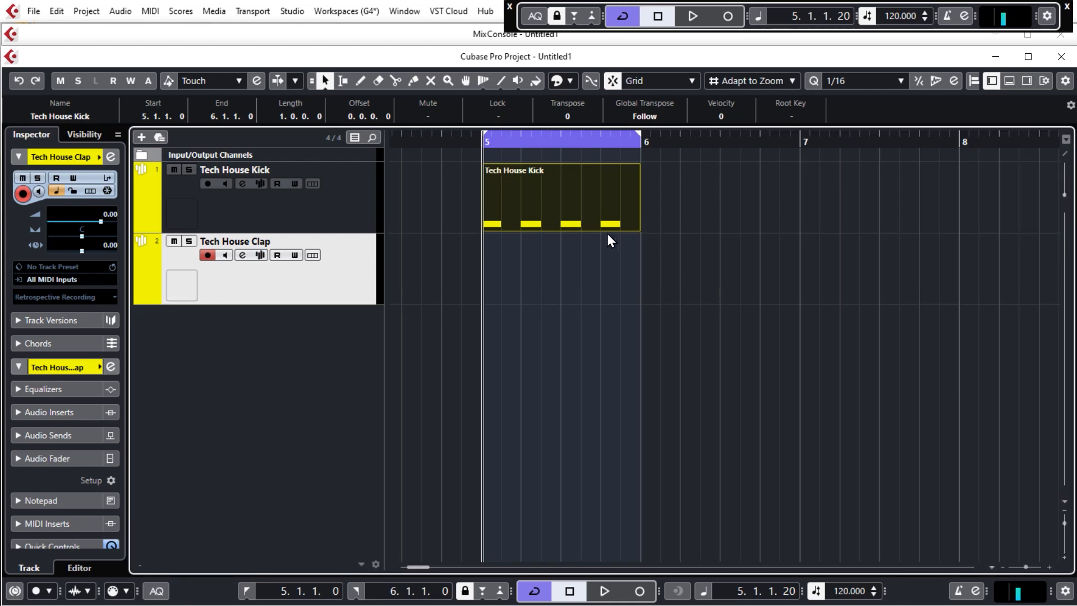
# - Copy the kick part at bar 5 onto the Tech House Clap track and lower the clap volume to -12.2
pyautogui.moveTo(563, 220); pyautogui.dragTo(566, 264)
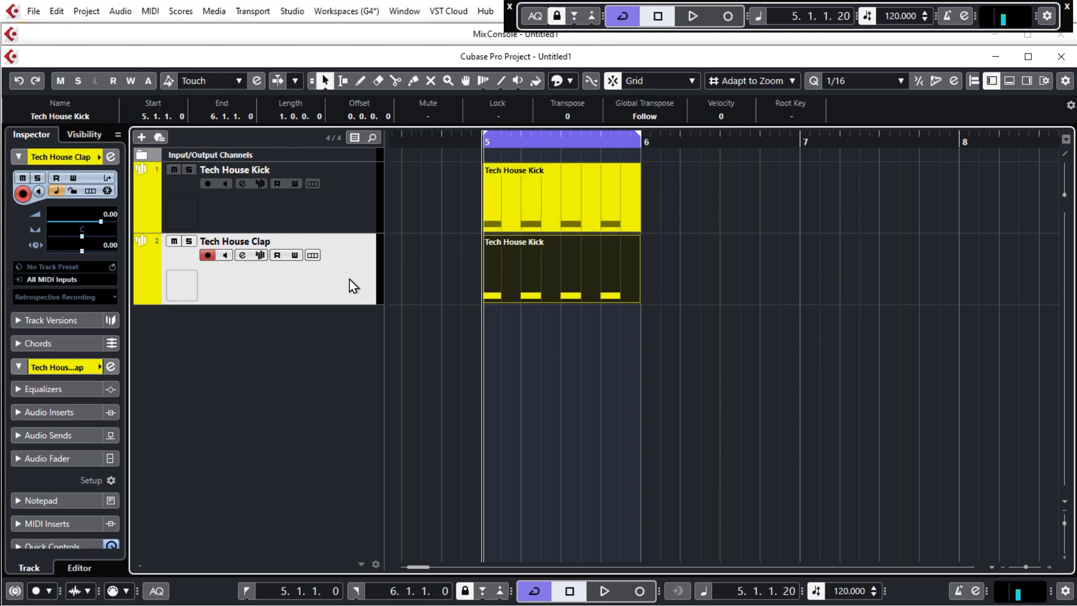
pyautogui.moveTo(106, 213); pyautogui.dragTo(111, 293)
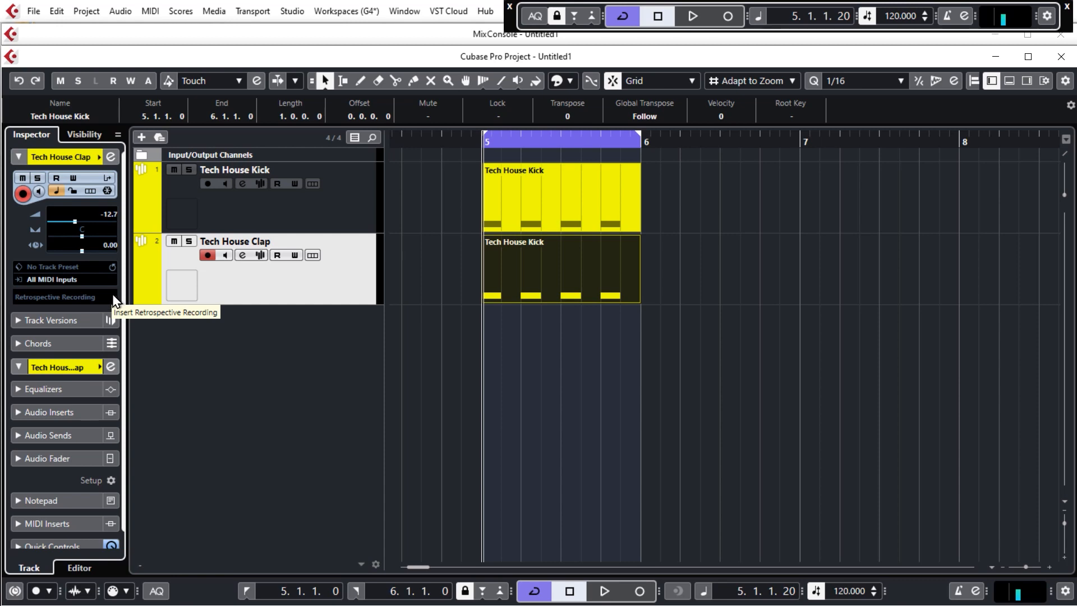
pyautogui.click(430, 263)
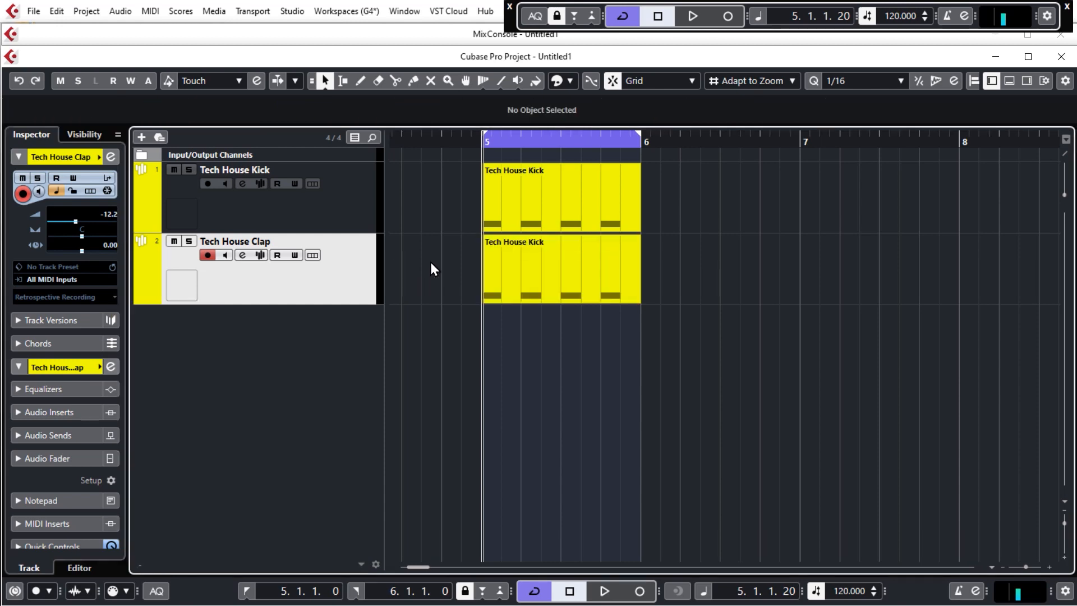
# - Delete the C3 notes on beats 1 and 3 of the Tech House Clap track's part and audition the pattern
pyautogui.doubleClick(561, 272)
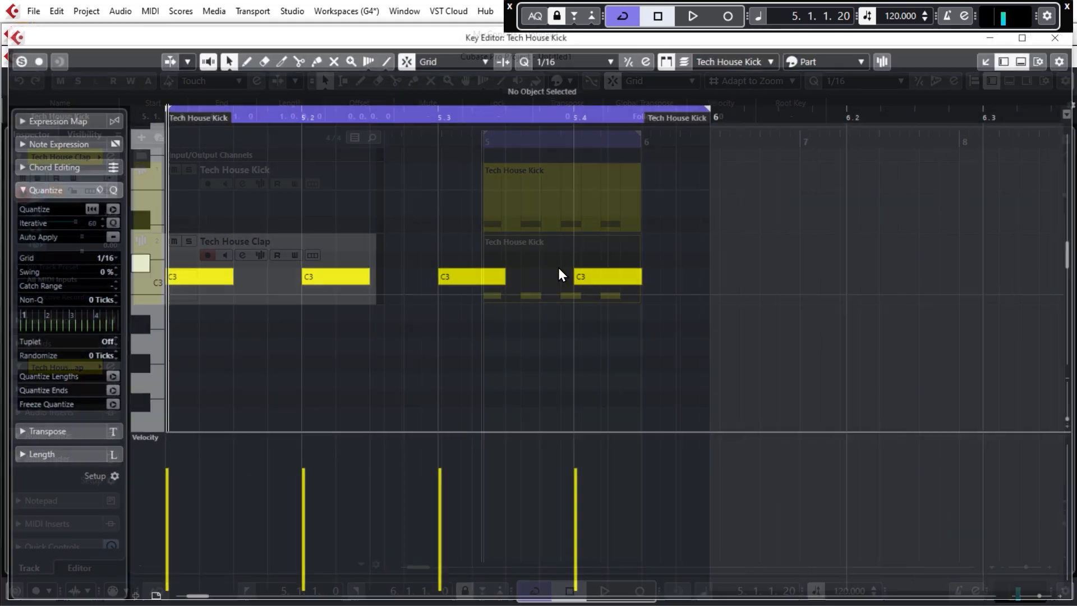
pyautogui.click(219, 276)
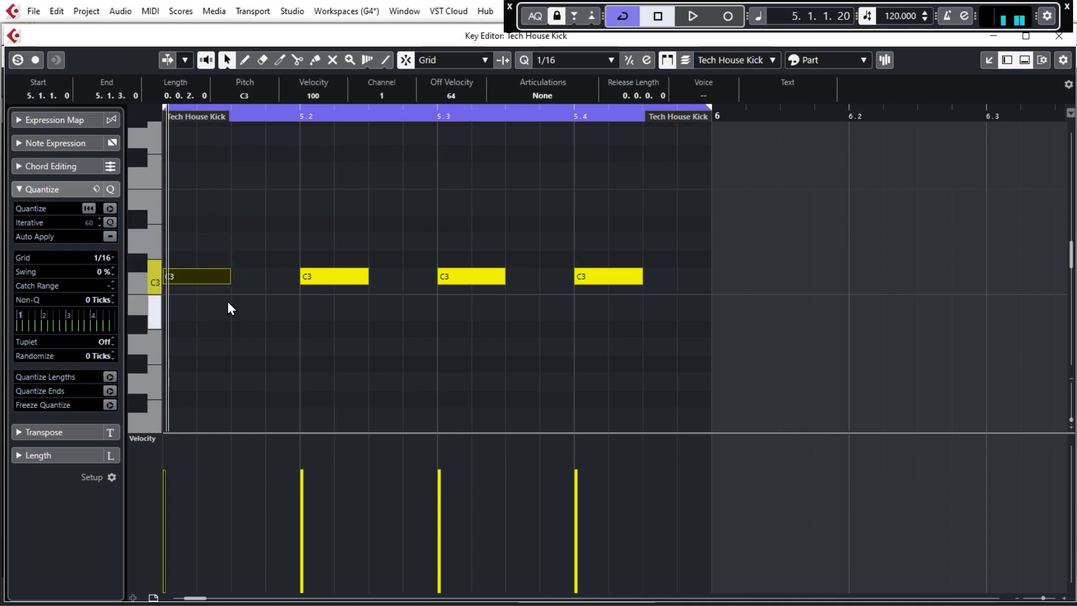
pyautogui.press('Delete')
pyautogui.moveTo(451, 219); pyautogui.dragTo(452, 330)
pyautogui.press('Delete')
pyautogui.scroll(-1, 703, 277)
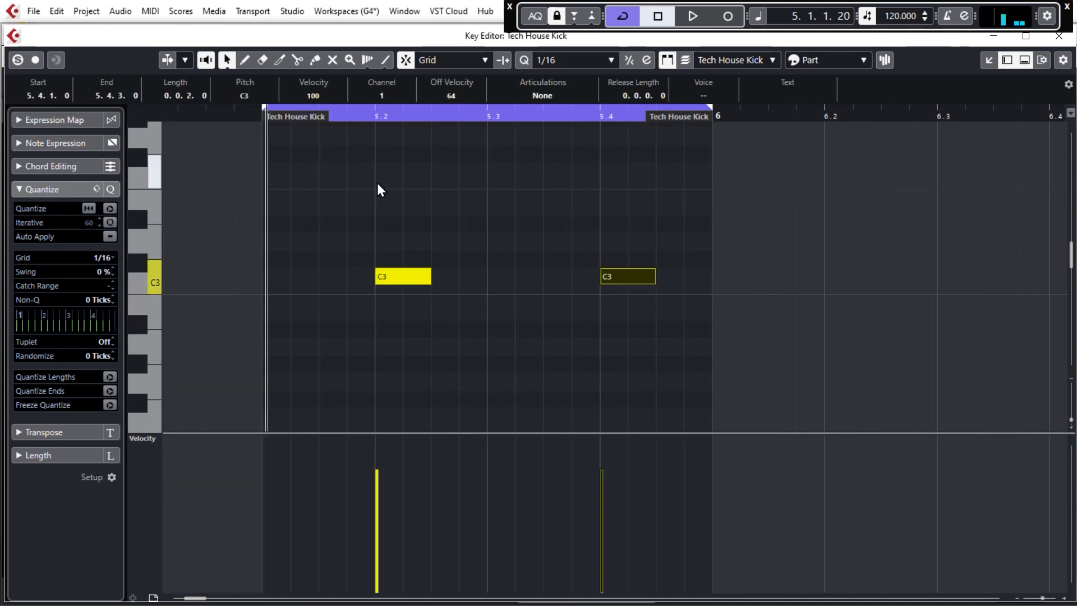
pyautogui.press('space')
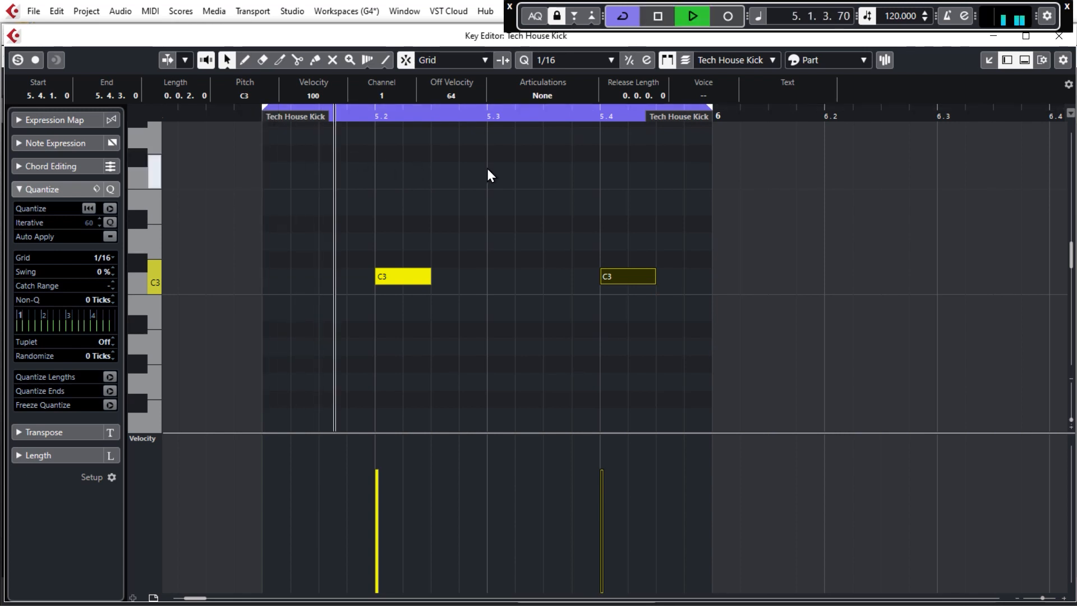
pyautogui.click(1059, 38)
pyautogui.press('space')
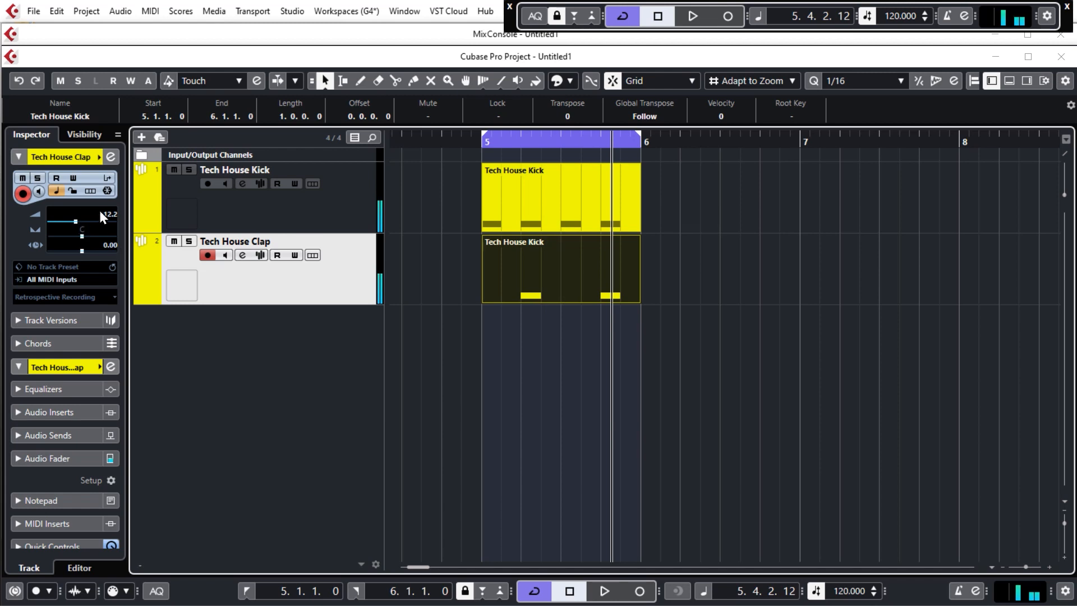
# - Lower the Tech House Clap volume to -19.1 during cycle playback, and return the project cursor to bar 5
pyautogui.press('space')
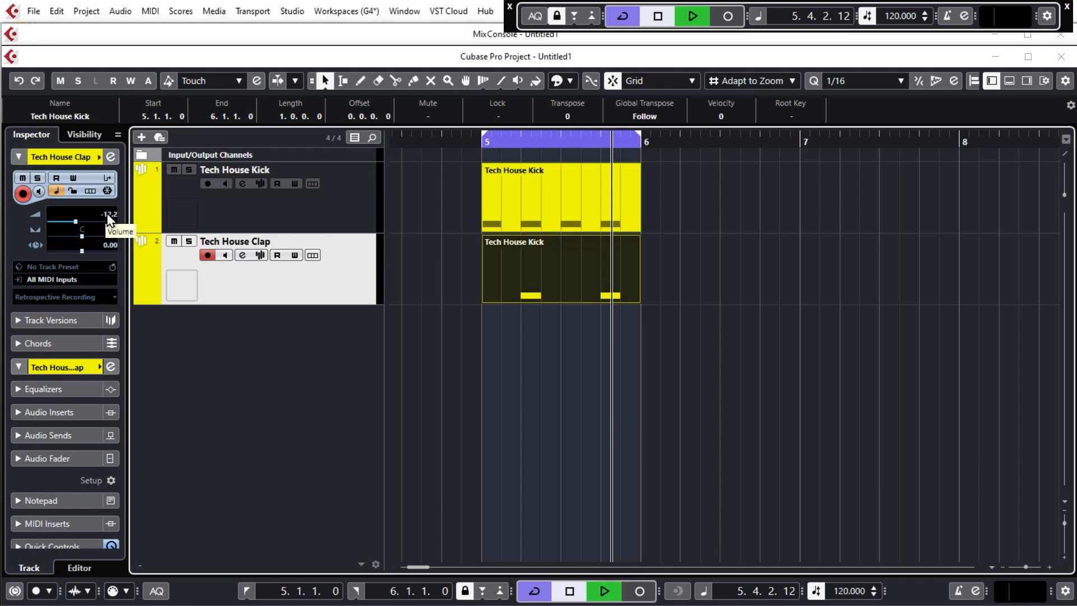
pyautogui.moveTo(106, 218); pyautogui.dragTo(106, 240)
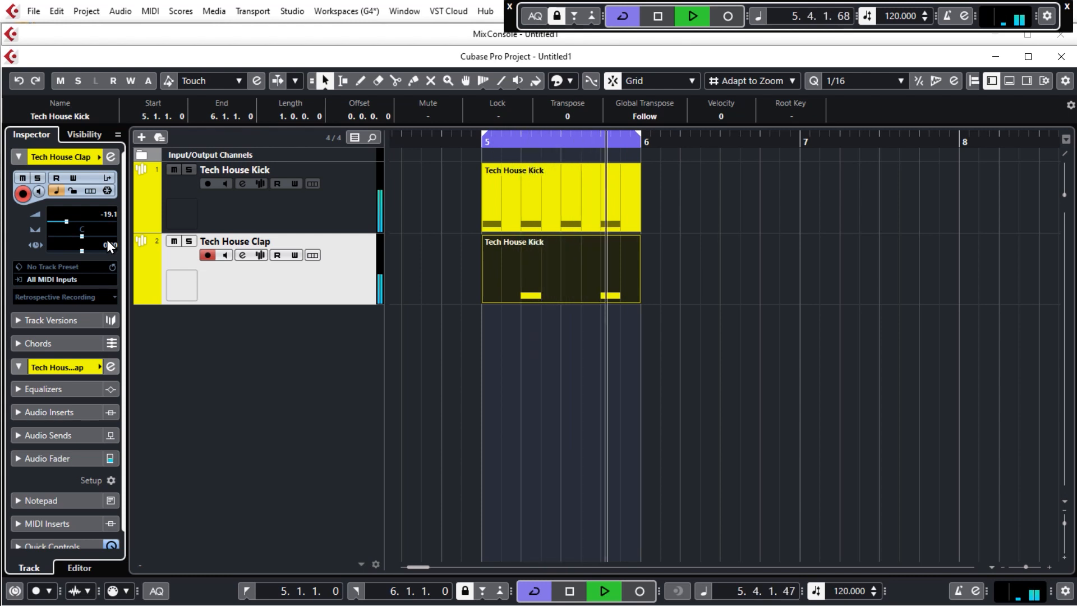
pyautogui.click(839, 285)
pyautogui.press('space')
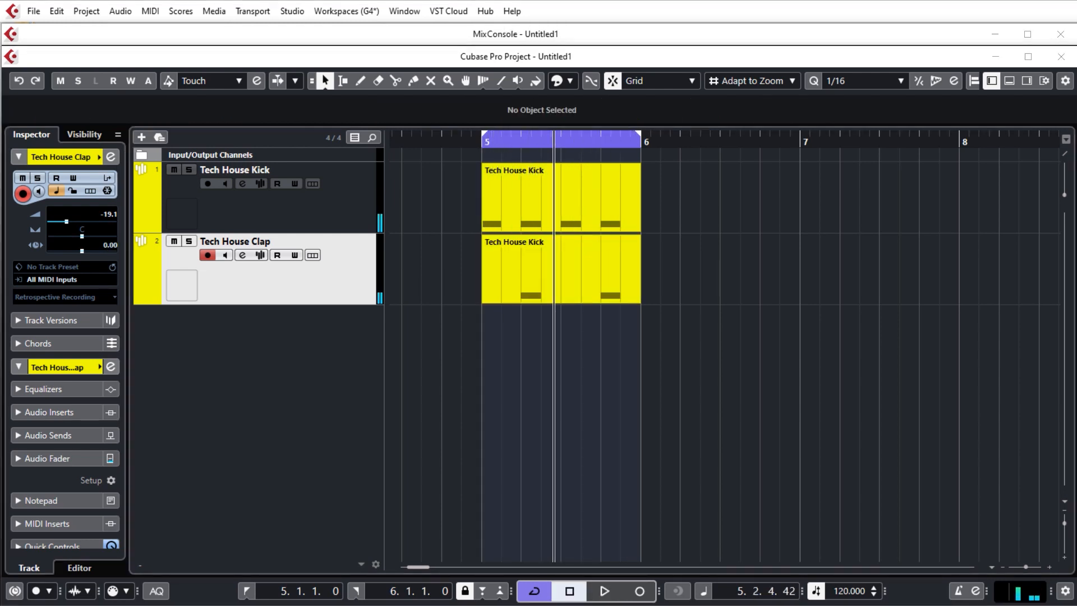
pyautogui.click(484, 143)
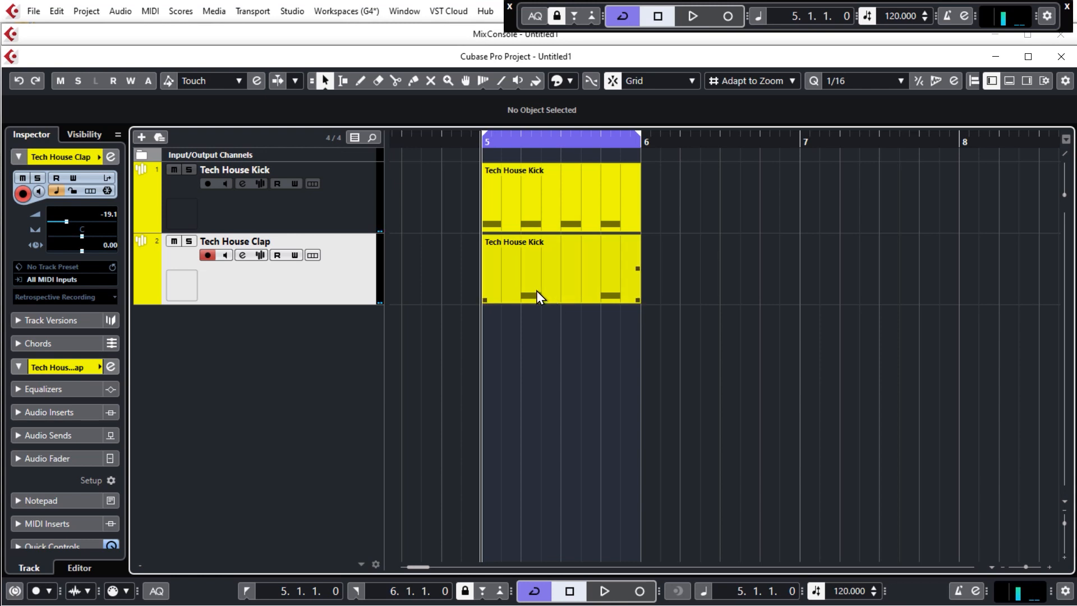
# - Duplicate the Tech House Kick track together with its part
pyautogui.rightClick(338, 292)
pyautogui.click(316, 316)
pyautogui.click(338, 211)
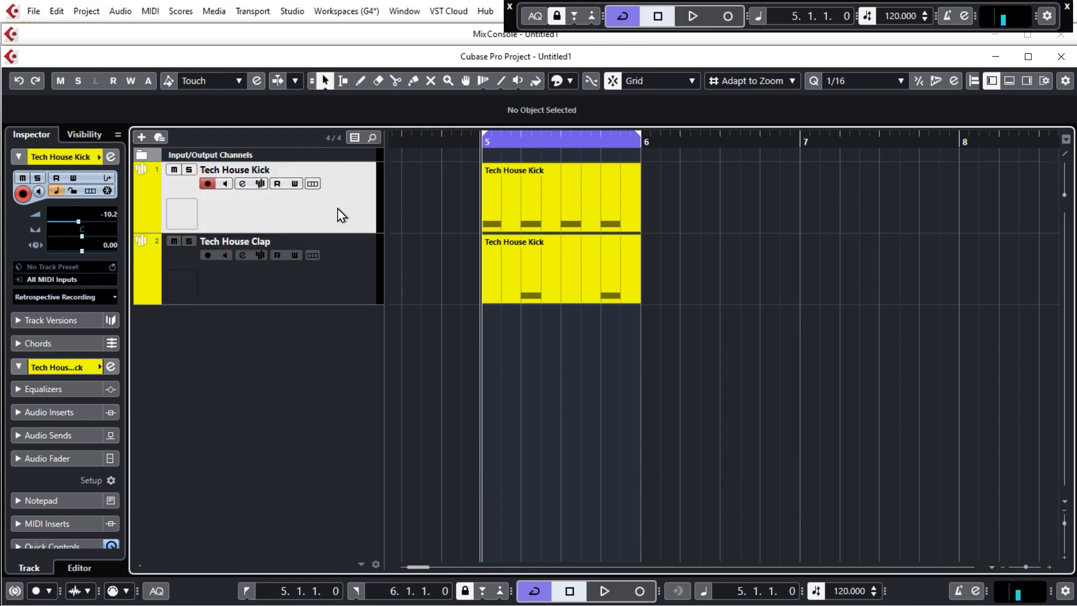
pyautogui.rightClick(341, 212)
pyautogui.click(364, 250)
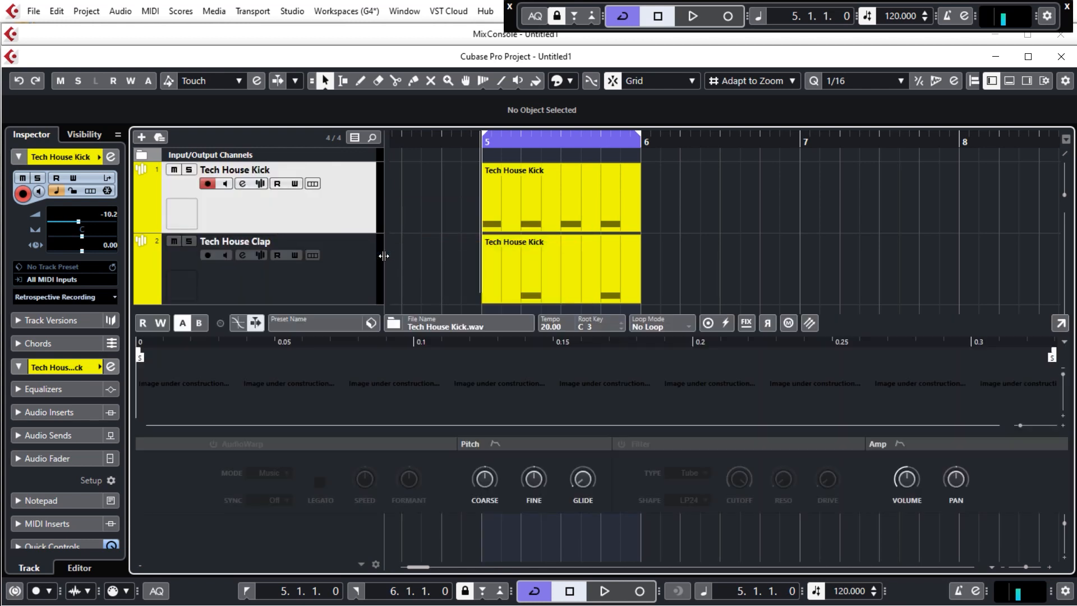
pyautogui.scroll(-1, 366, 253)
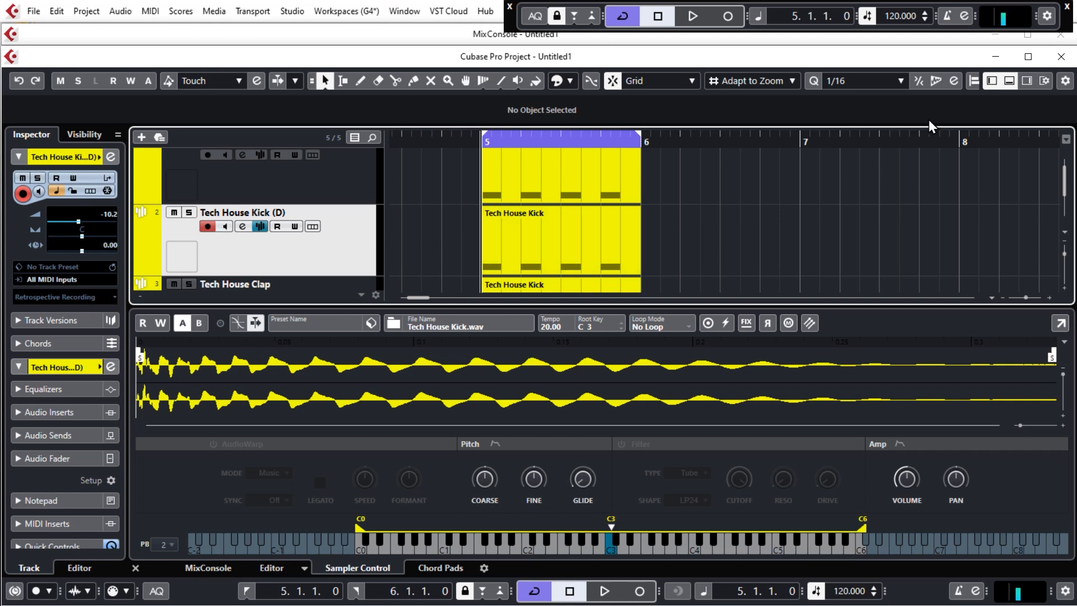
# - Load the BTP-HT1-Op-Hat-08 sample from the Audio folder into the duplicated kick track's sampler and audition the loop
pyautogui.click(1027, 82)
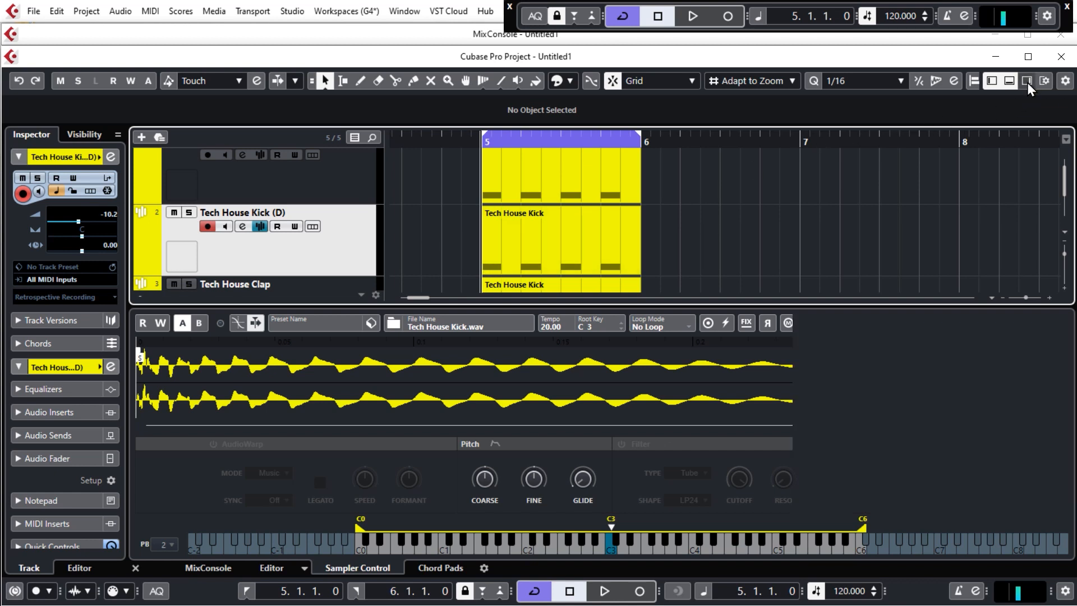
pyautogui.scroll(2, 887, 420)
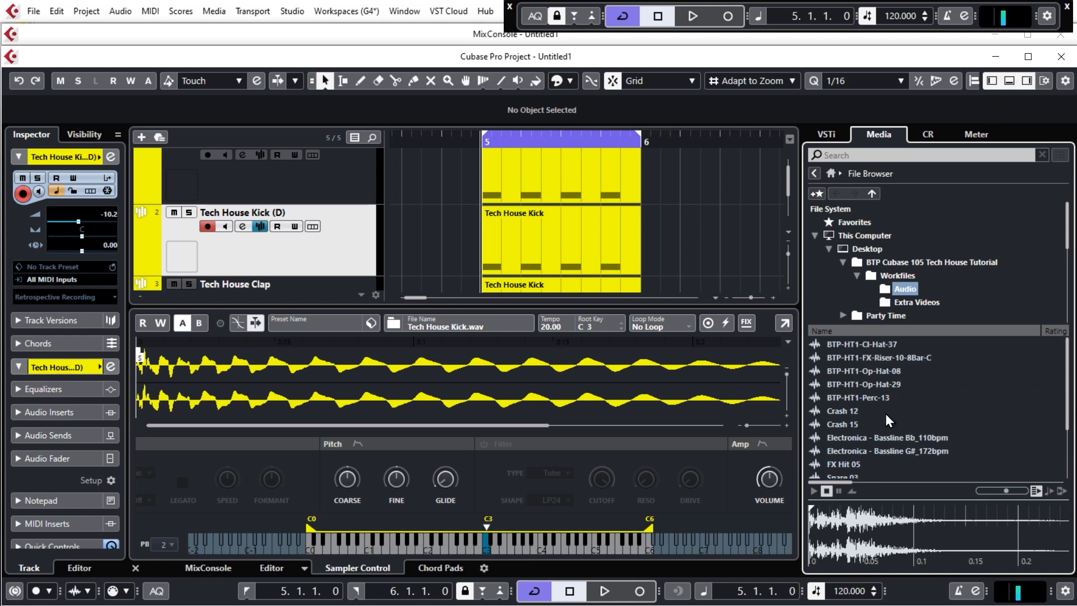
pyautogui.click(859, 375)
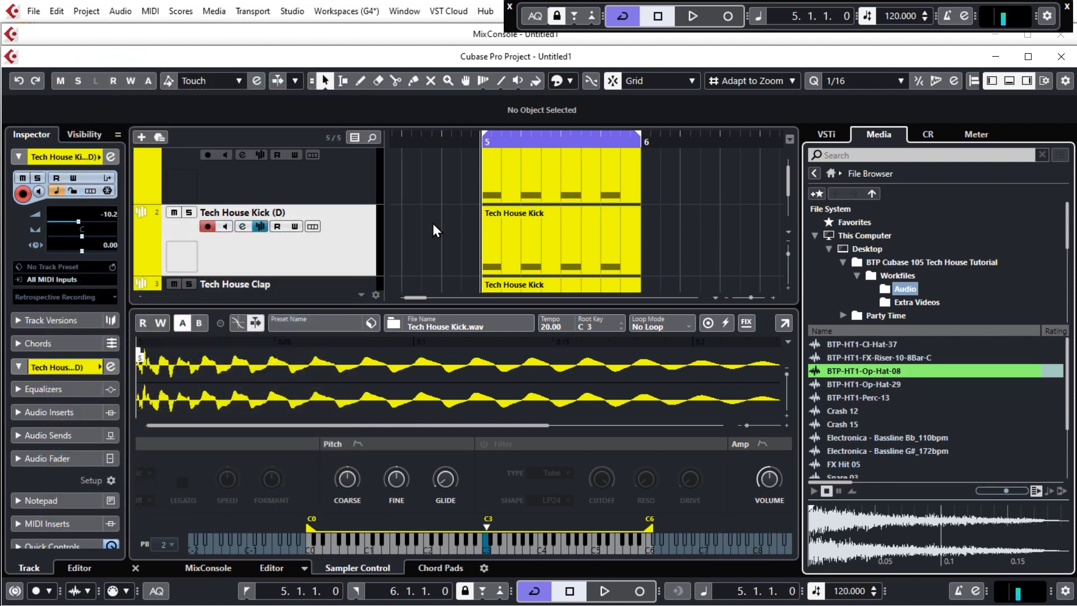
pyautogui.click(345, 248)
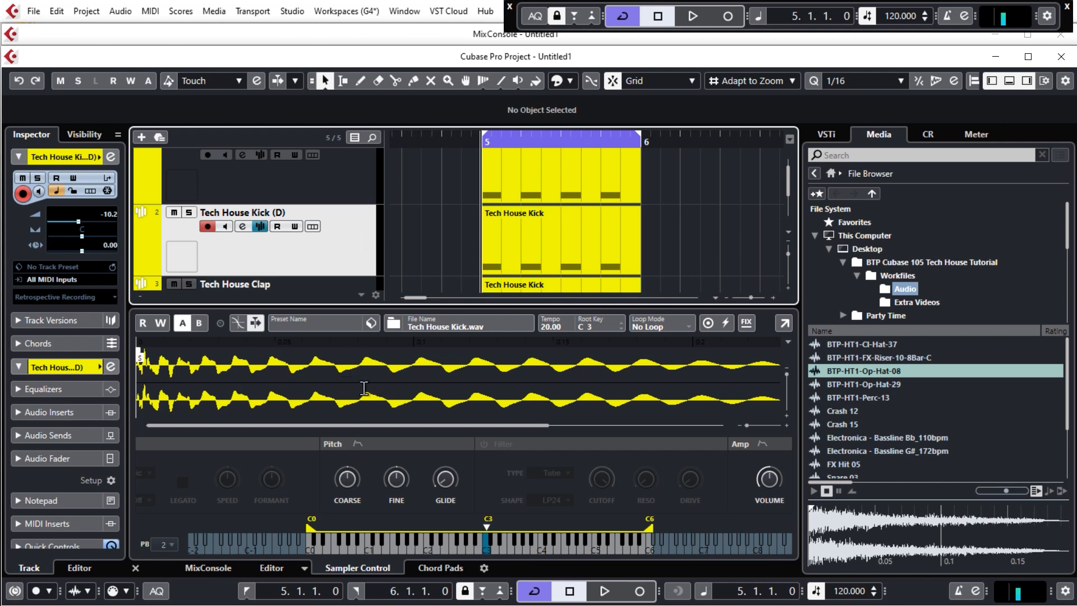
pyautogui.click(354, 567)
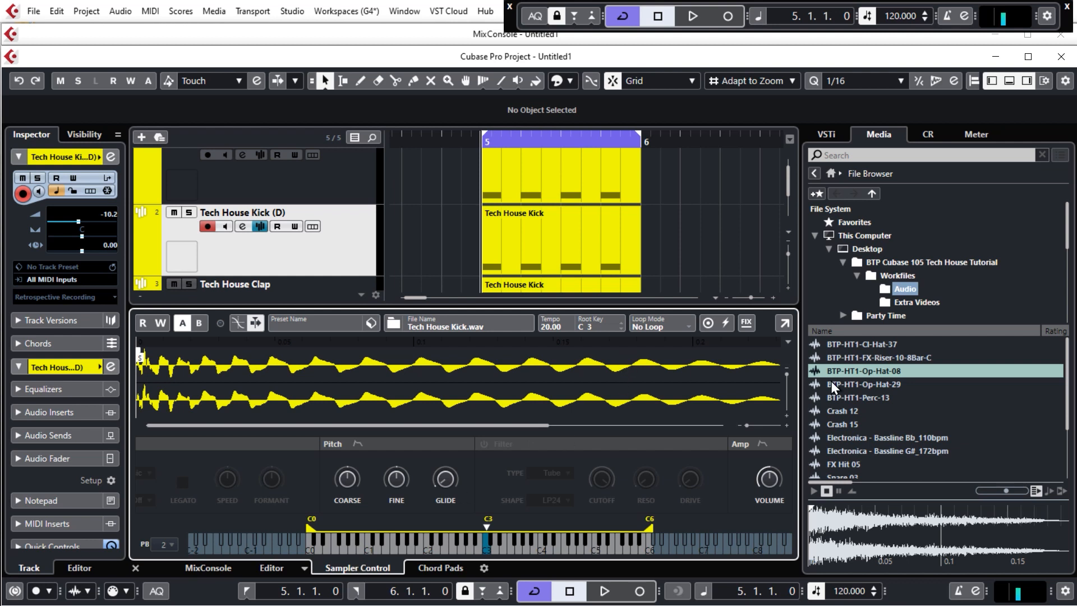
pyautogui.moveTo(873, 368); pyautogui.dragTo(721, 375)
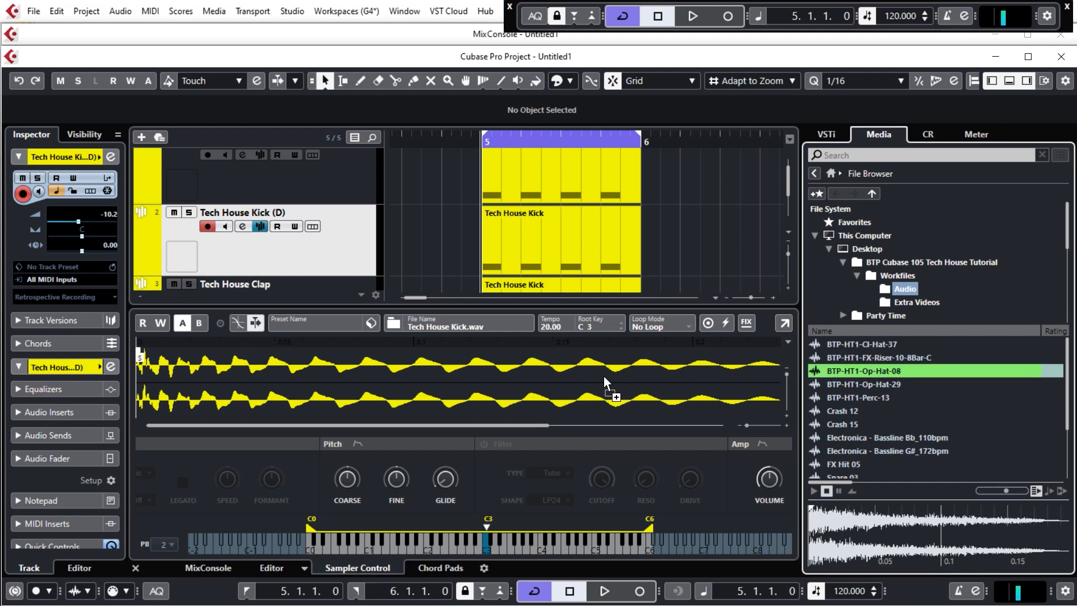
pyautogui.moveTo(604, 375); pyautogui.dragTo(603, 377)
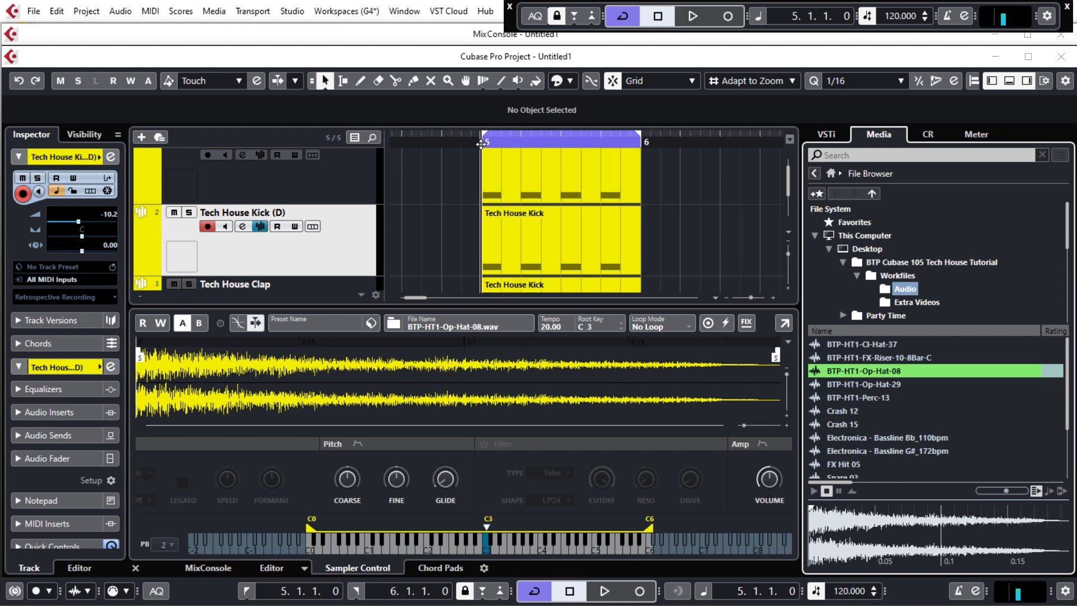
pyautogui.press('space')
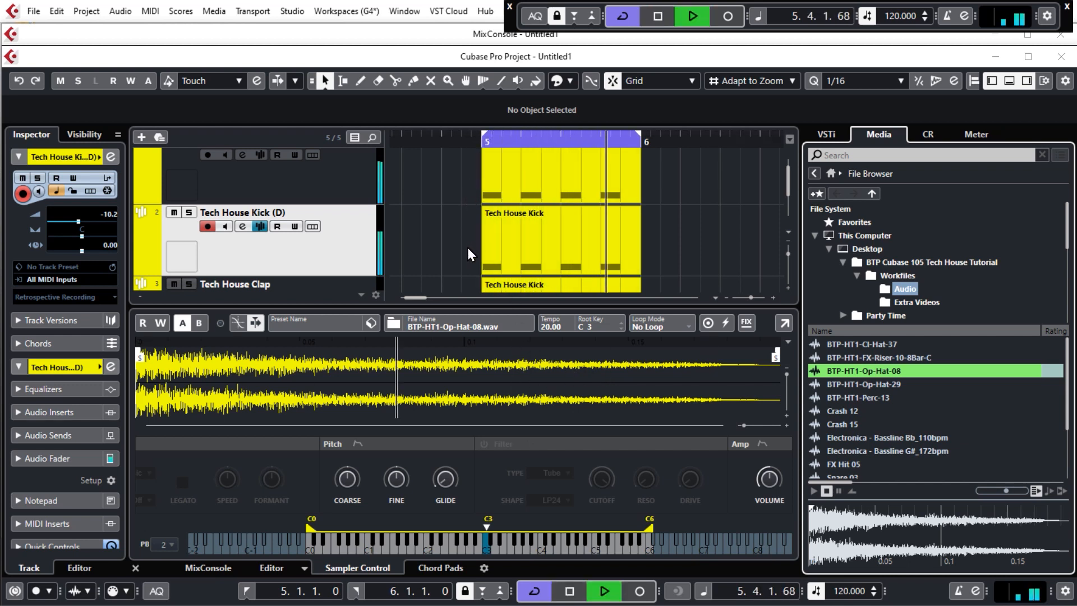
pyautogui.press('space')
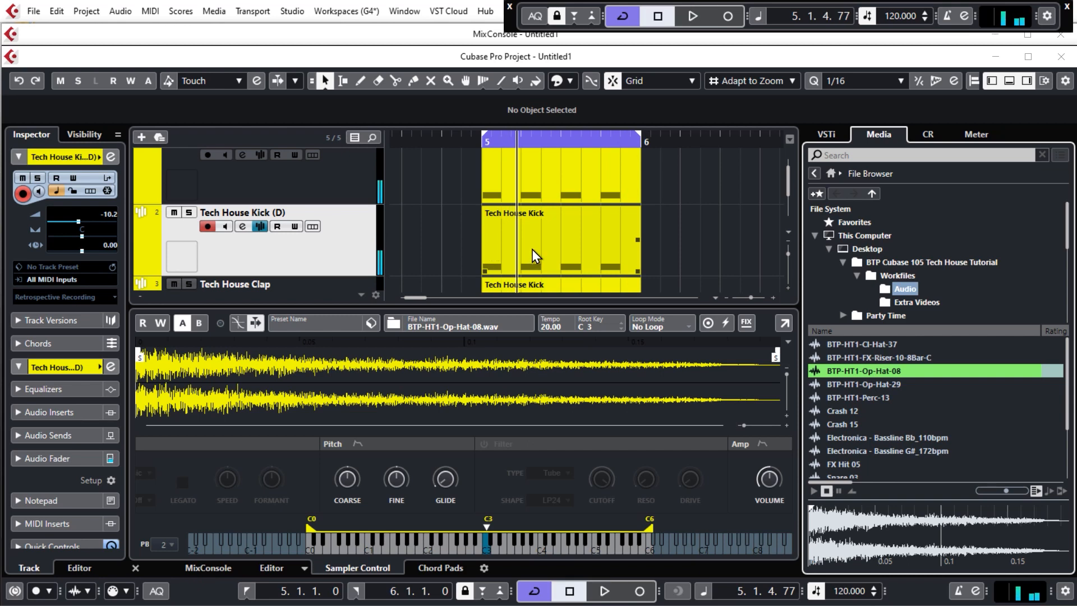
# - Shift all four C3 notes in the Tech House Kick (D) part an eighth note later, onto the offbeats
pyautogui.click(508, 241)
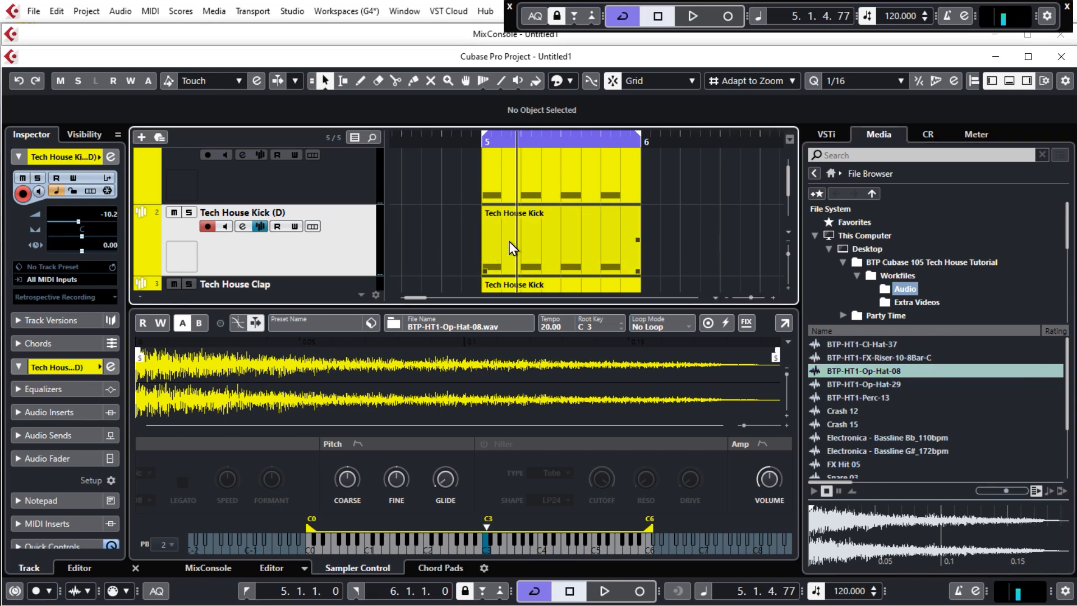
pyautogui.doubleClick(546, 236)
pyautogui.moveTo(572, 336); pyautogui.dragTo(195, 263)
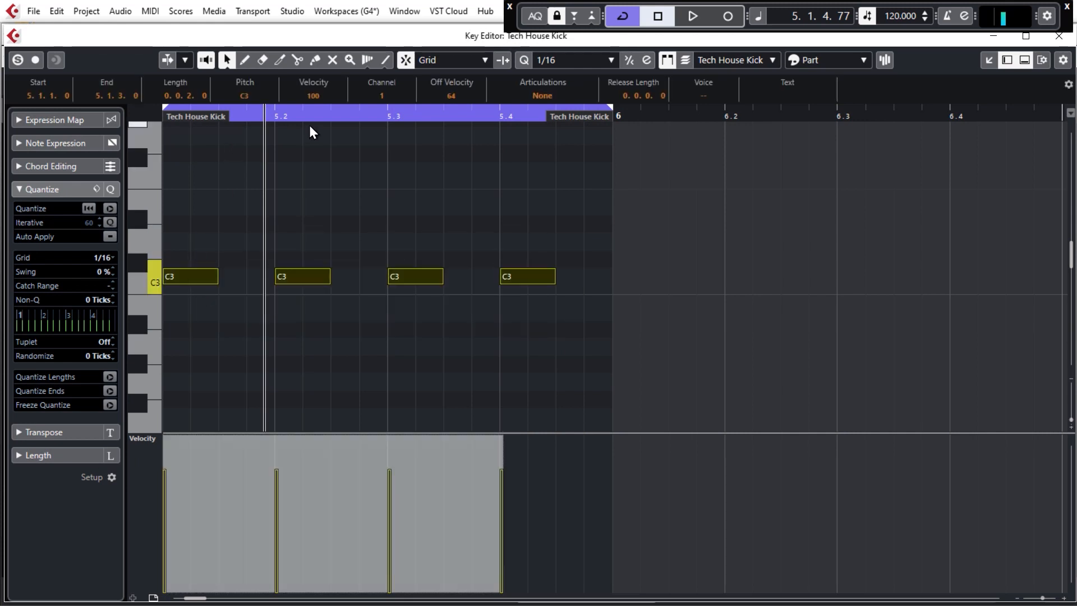
pyautogui.click(328, 118)
pyautogui.moveTo(186, 273); pyautogui.dragTo(235, 276)
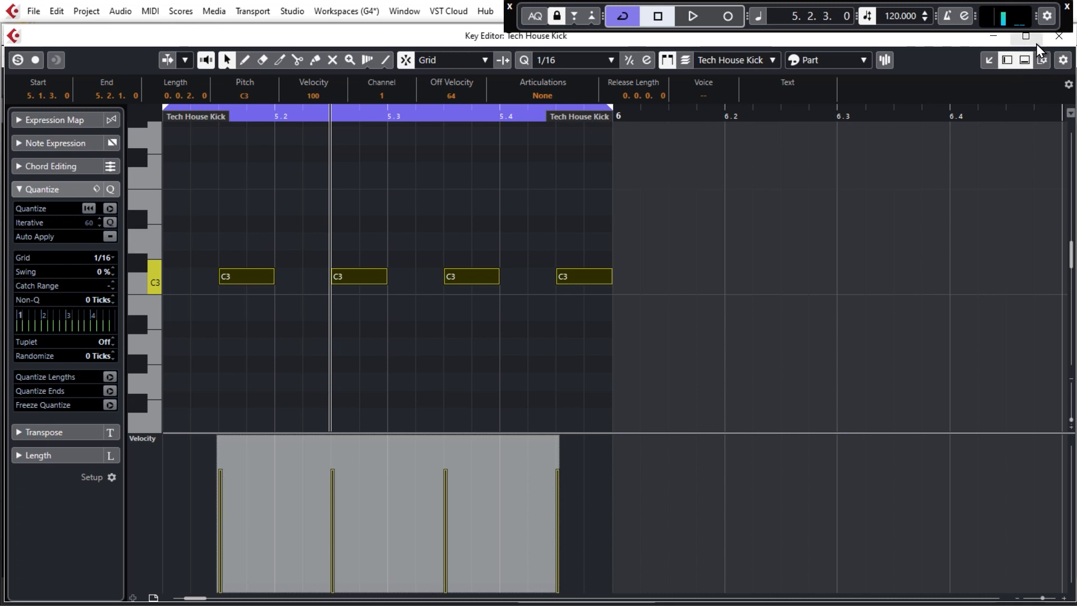
pyautogui.click(1059, 35)
# - Lower the Tech House Kick (D) track's volume to -17.2 while auditioning the loop from bar 5
pyautogui.click(480, 134)
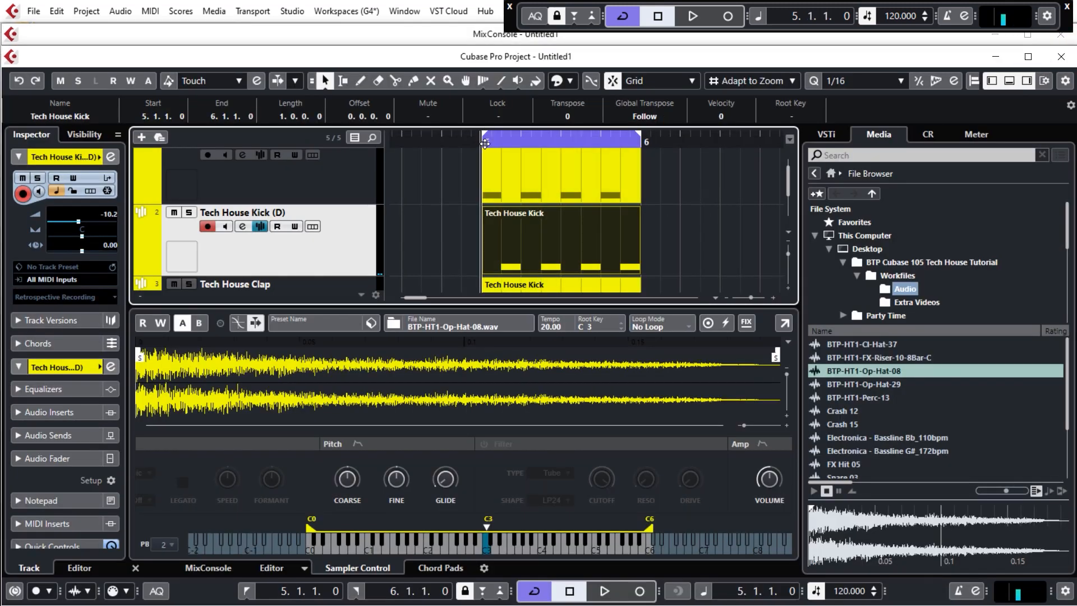
pyautogui.click(535, 157)
pyautogui.press('space')
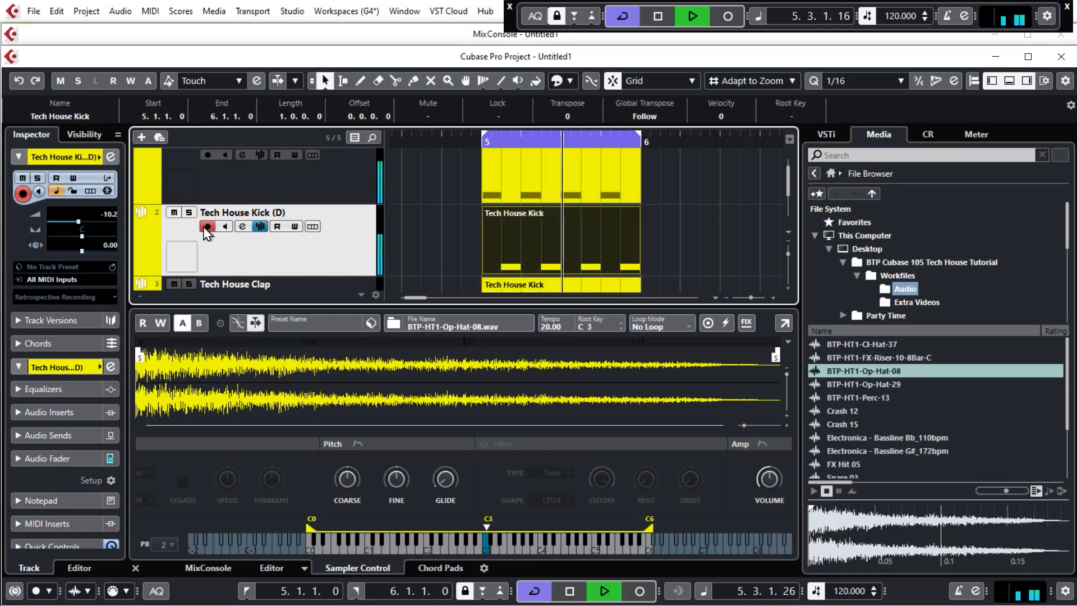
pyautogui.press('space')
pyautogui.scroll(-3, 108, 224)
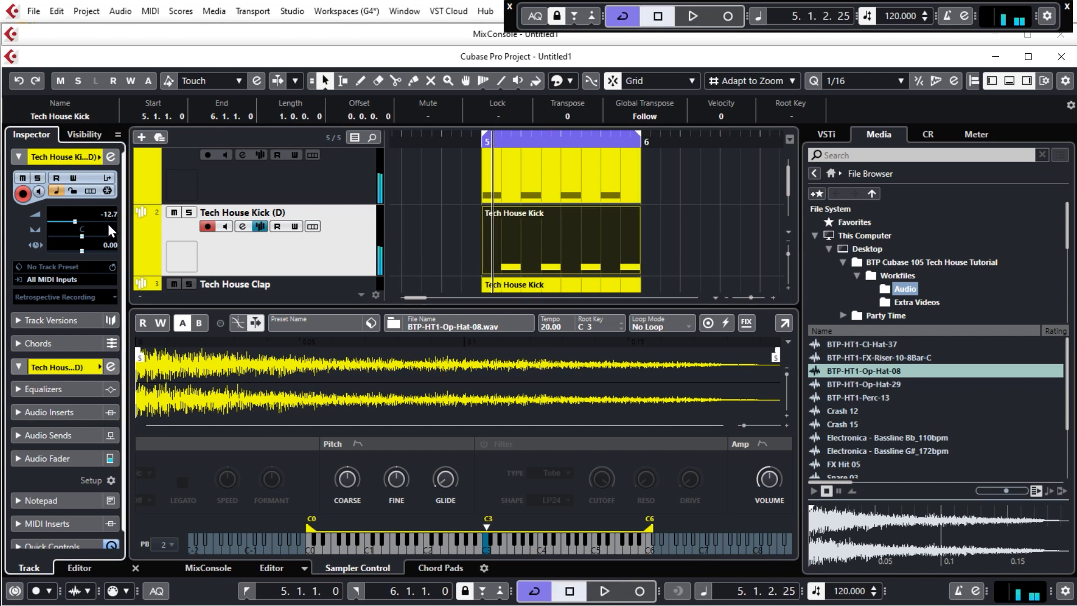
pyautogui.press('space')
pyautogui.moveTo(109, 217); pyautogui.dragTo(107, 216)
pyautogui.scroll(-3, 108, 219)
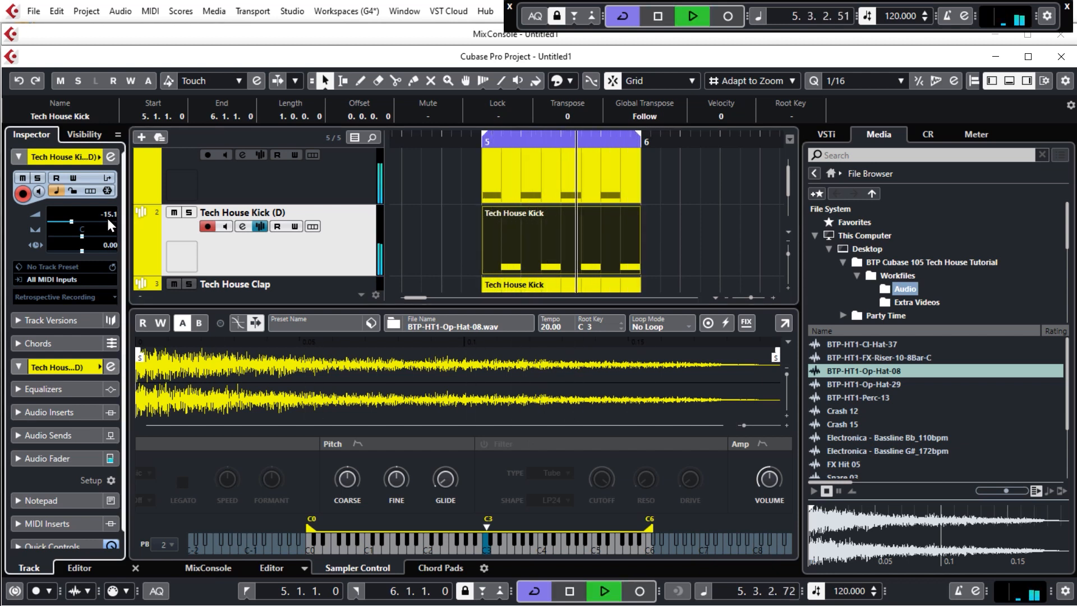
pyautogui.click(440, 215)
pyautogui.press('space')
# - Audition the combined kick, clap and offbeat hat pattern from bar 5
pyautogui.click(481, 143)
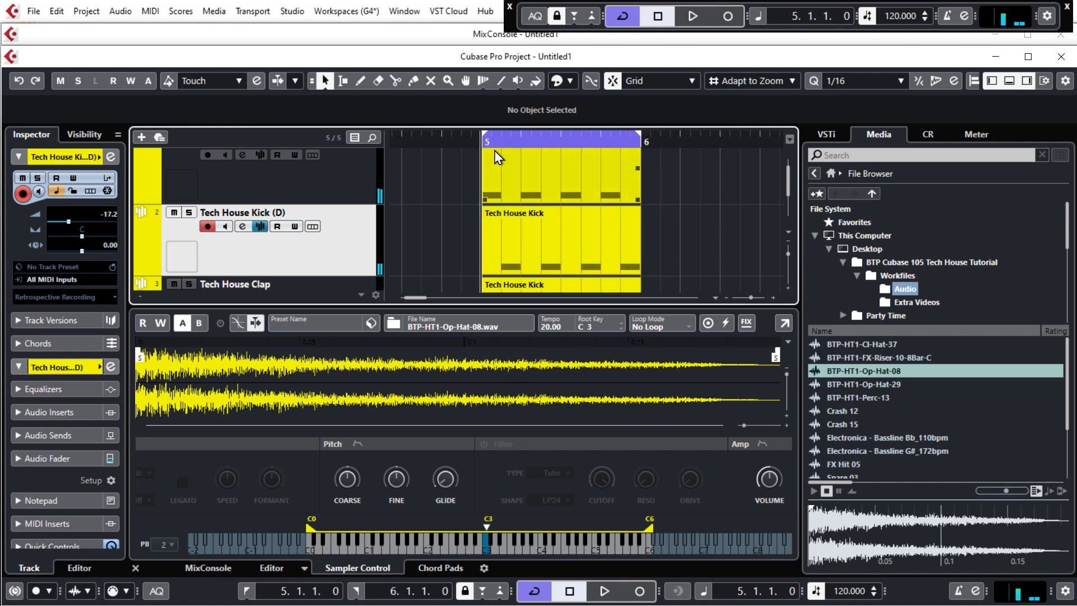
pyautogui.press('space')
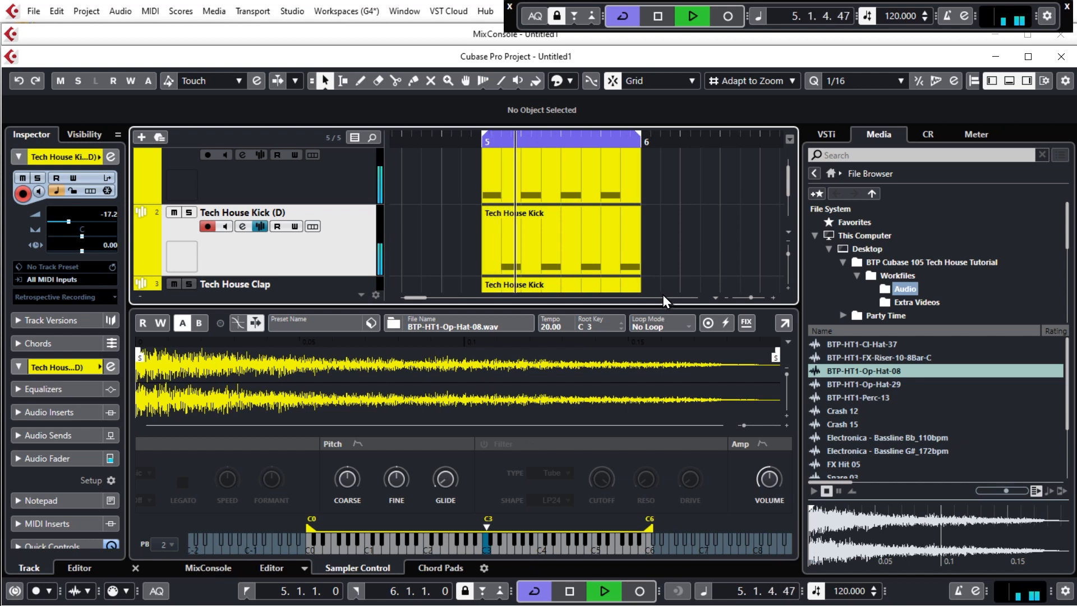
pyautogui.press('space')
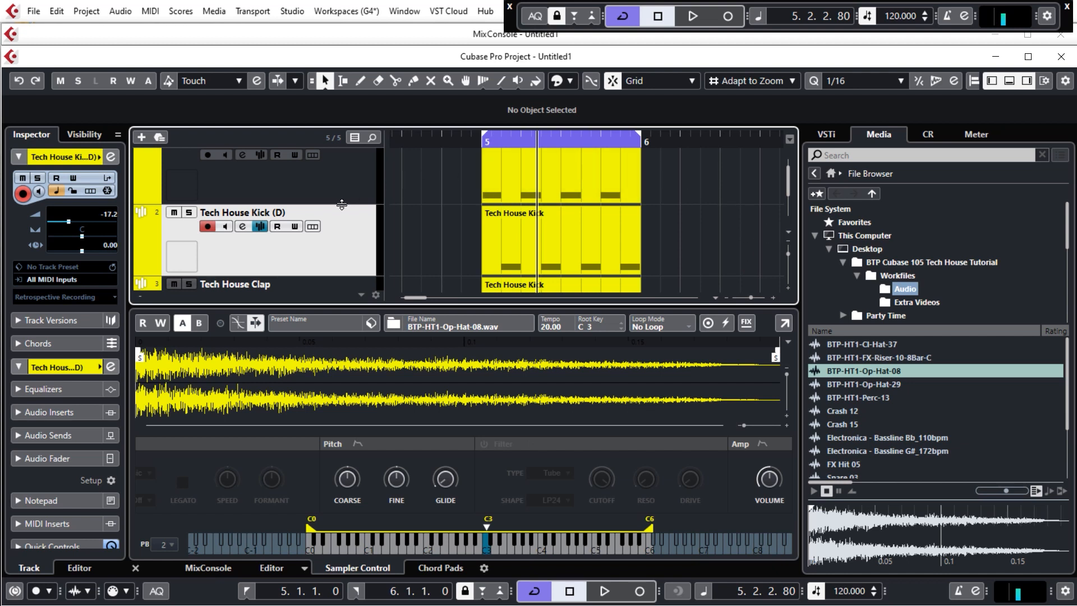
# - Set the track heights to two rows and return the project cursor to bar 5
pyautogui.moveTo(347, 204)
pyautogui.mouseDown()
pyautogui.moveTo(349, 173)
pyautogui.moveTo(347, 190)
pyautogui.mouseUp()
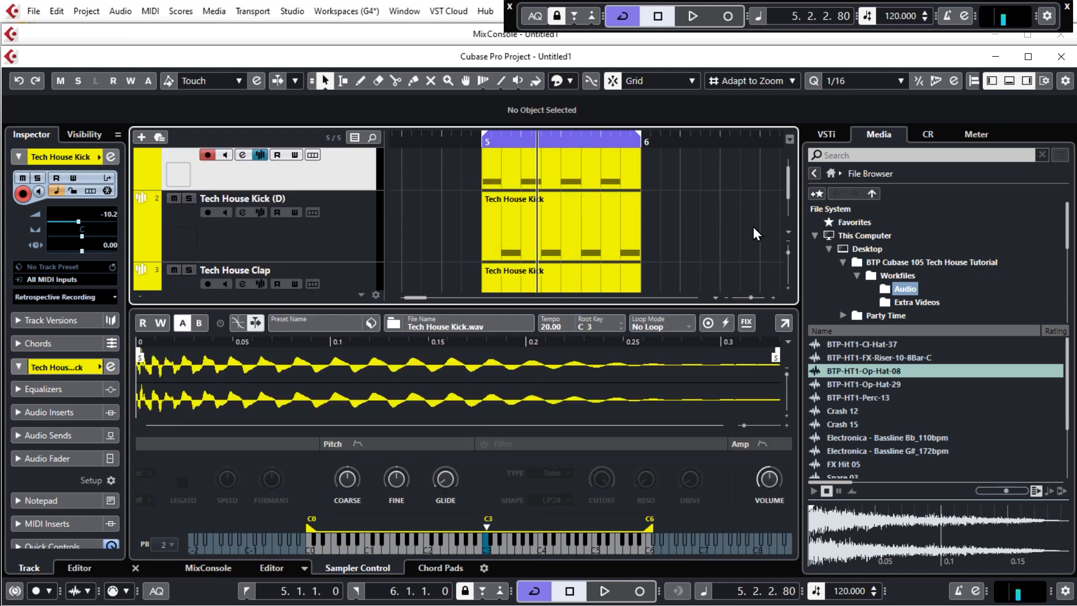
pyautogui.click(788, 230)
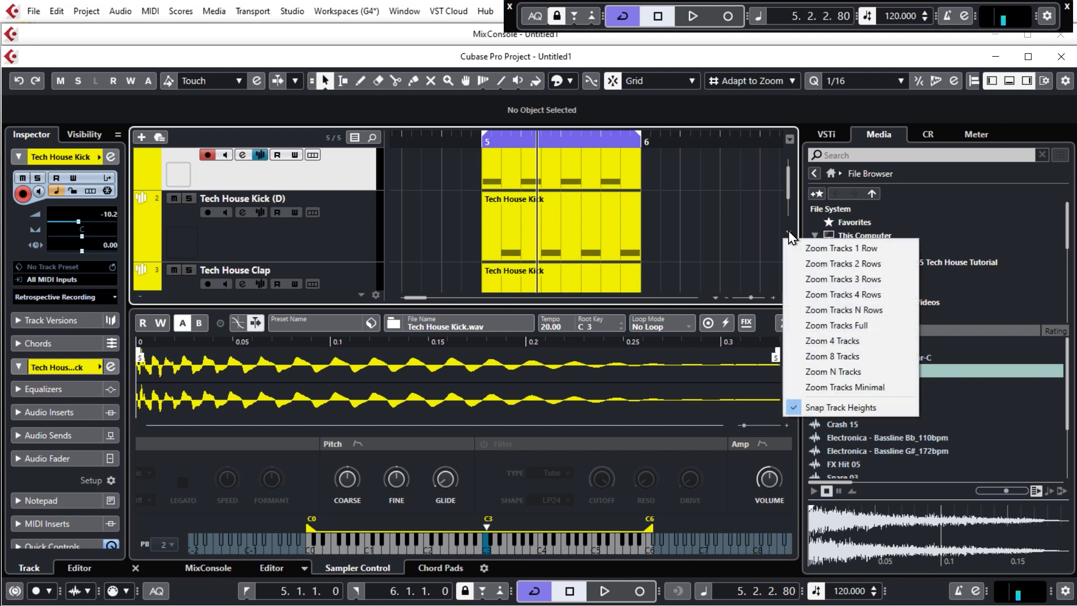
pyautogui.click(809, 263)
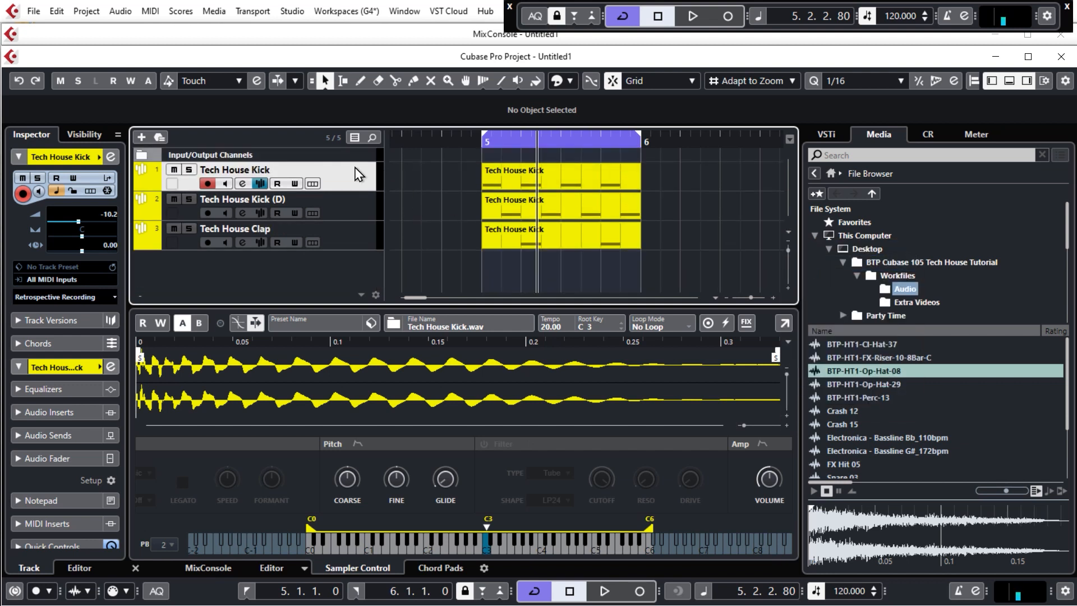
pyautogui.click(482, 143)
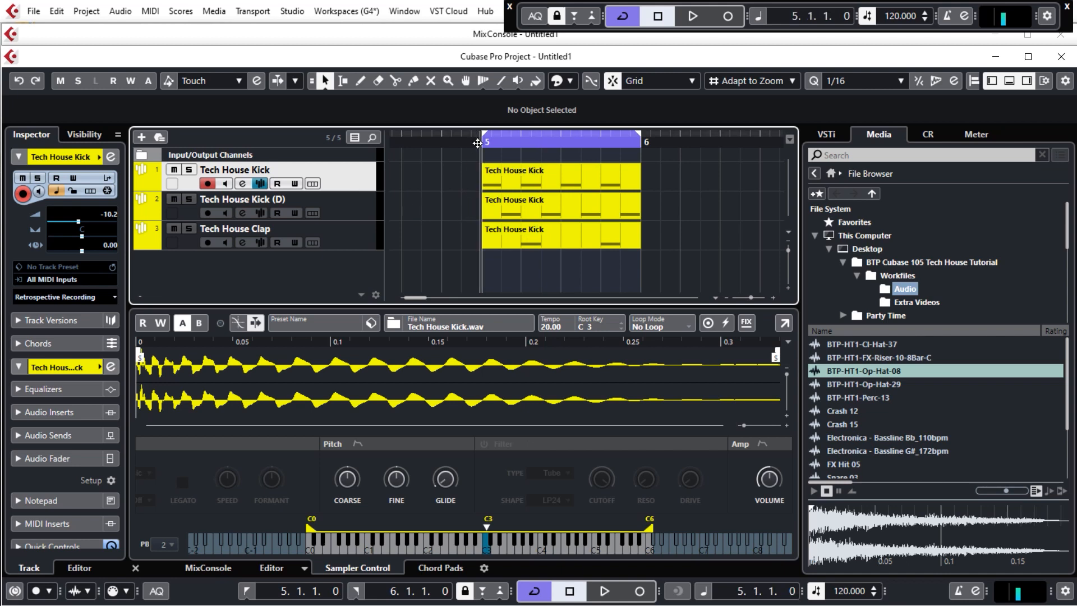
# - Rename the duplicated kick track and its part Open Hat, and apply the name Tech House Clap to the clap track's part
pyautogui.doubleClick(275, 199)
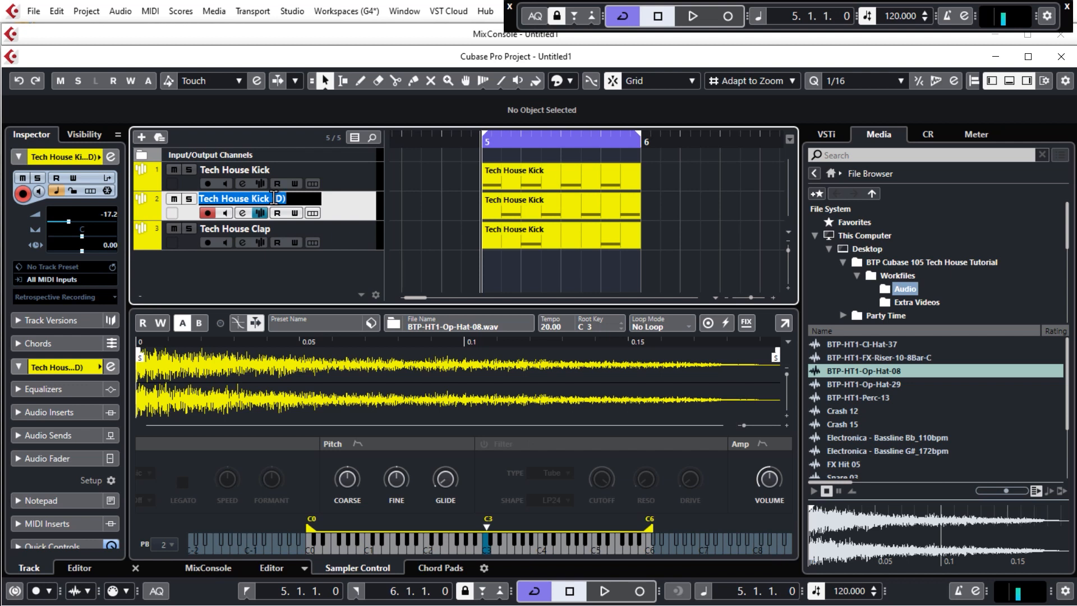
pyautogui.write('Open Hat')
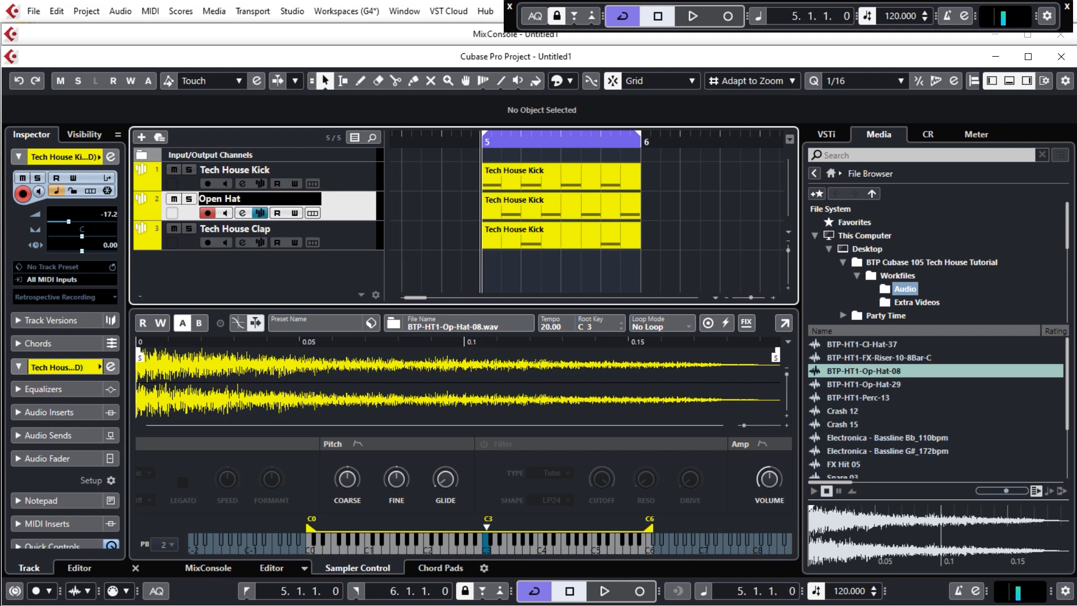
pyautogui.press('Return')
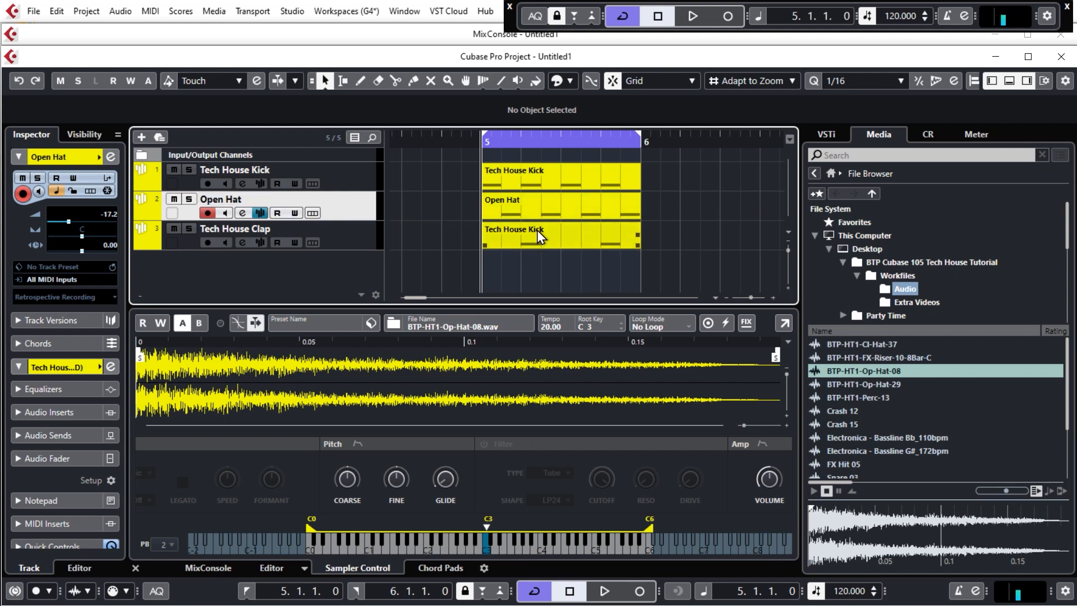
pyautogui.doubleClick(265, 227)
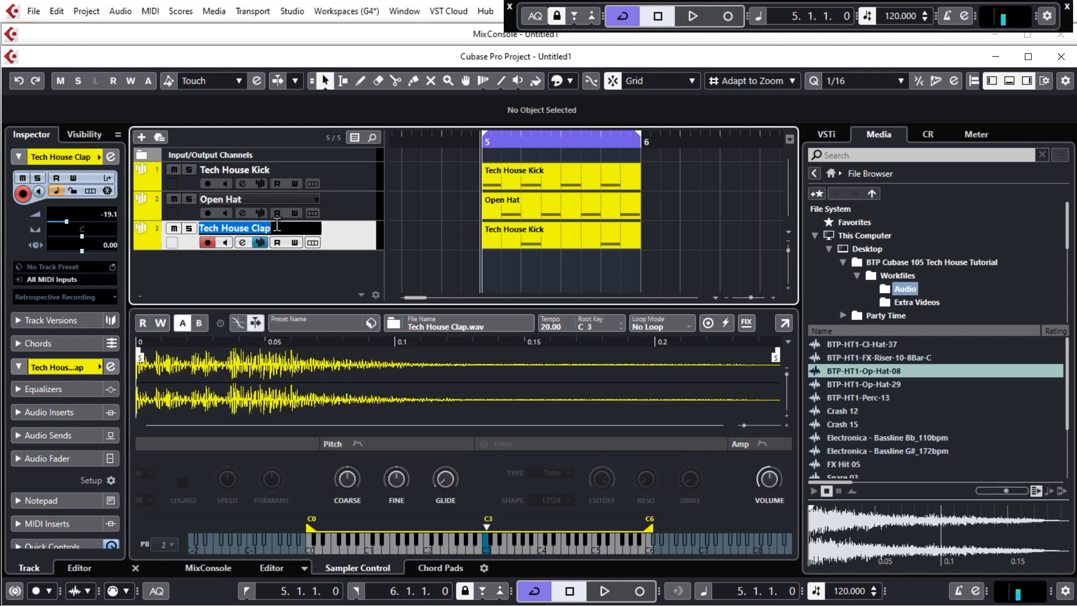
pyautogui.press('Return')
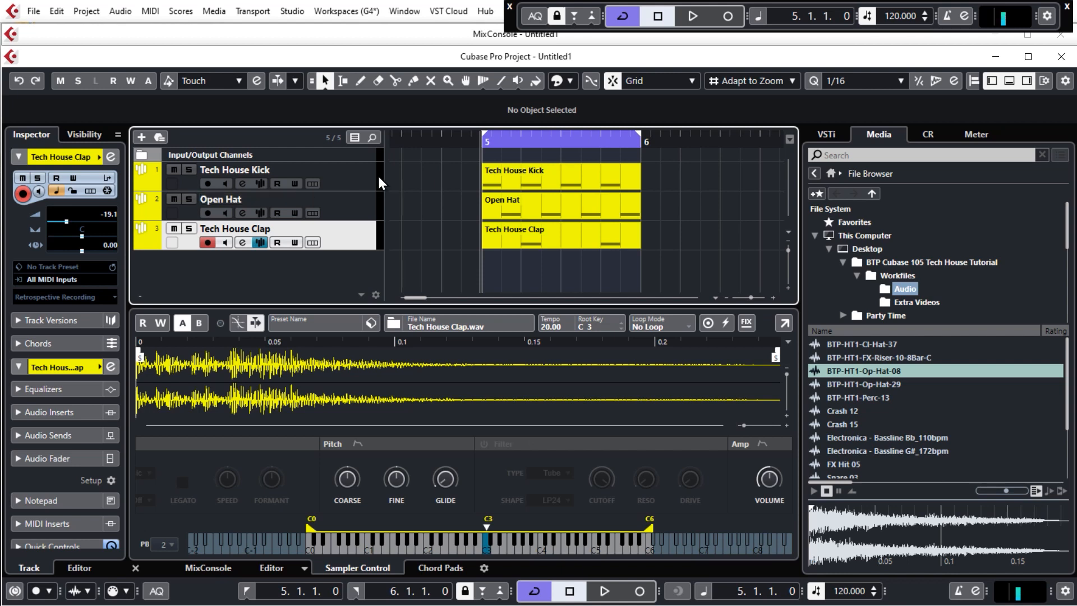
# - Color the Tech House Kick track and its part yellow-orange
pyautogui.click(355, 173)
pyautogui.click(353, 205)
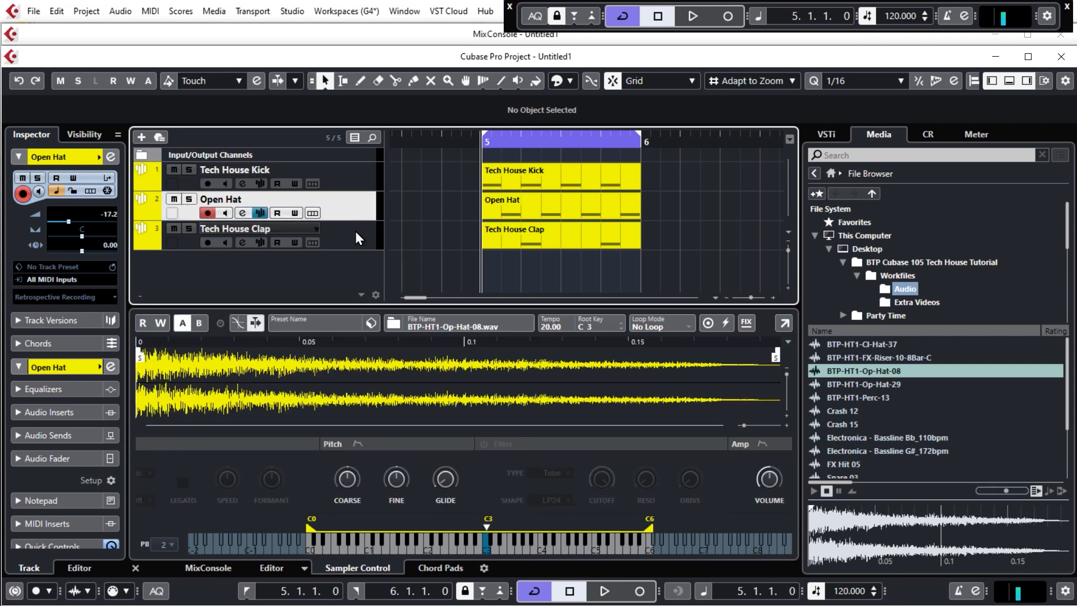
pyautogui.click(355, 232)
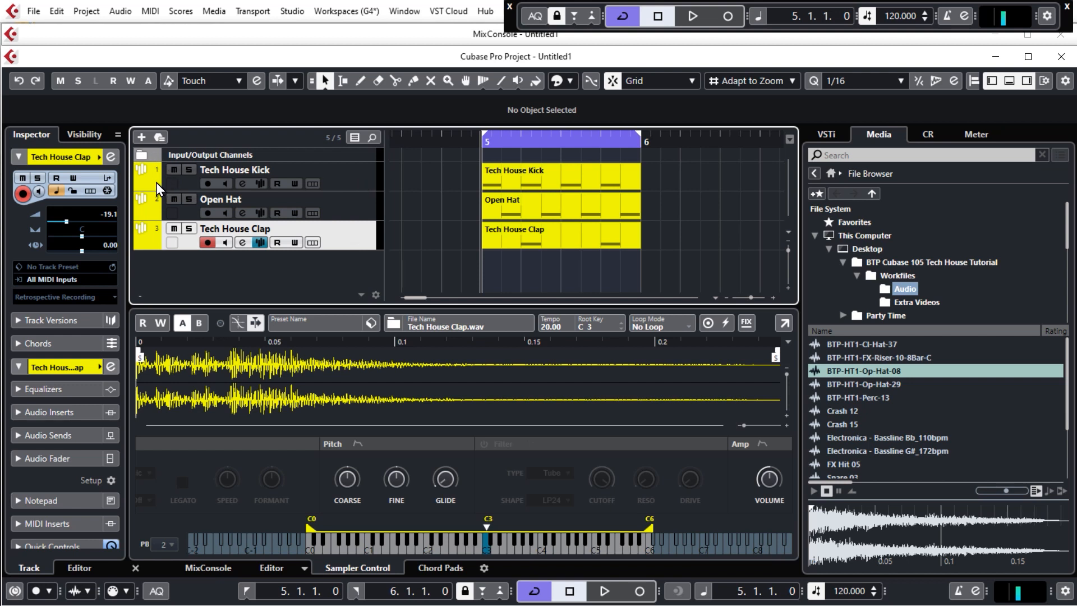
pyautogui.click(350, 182)
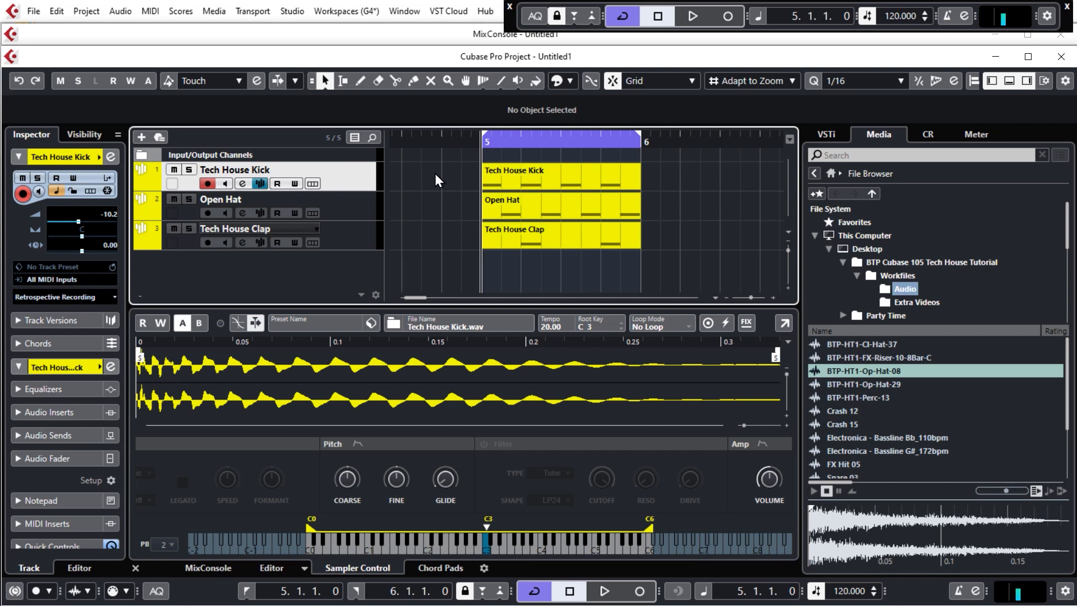
pyautogui.click(570, 81)
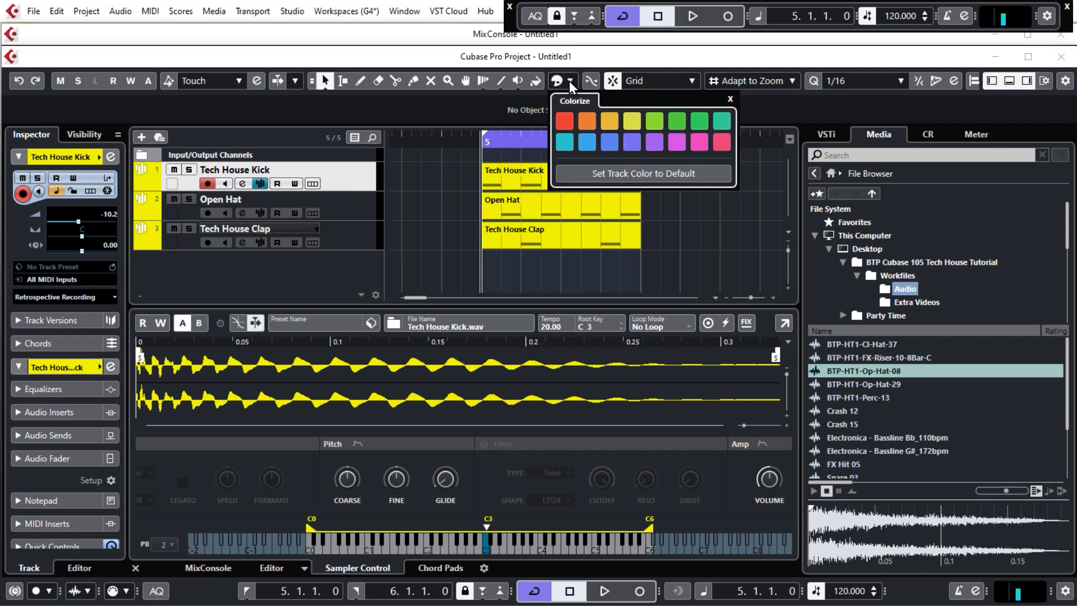
pyautogui.click(608, 120)
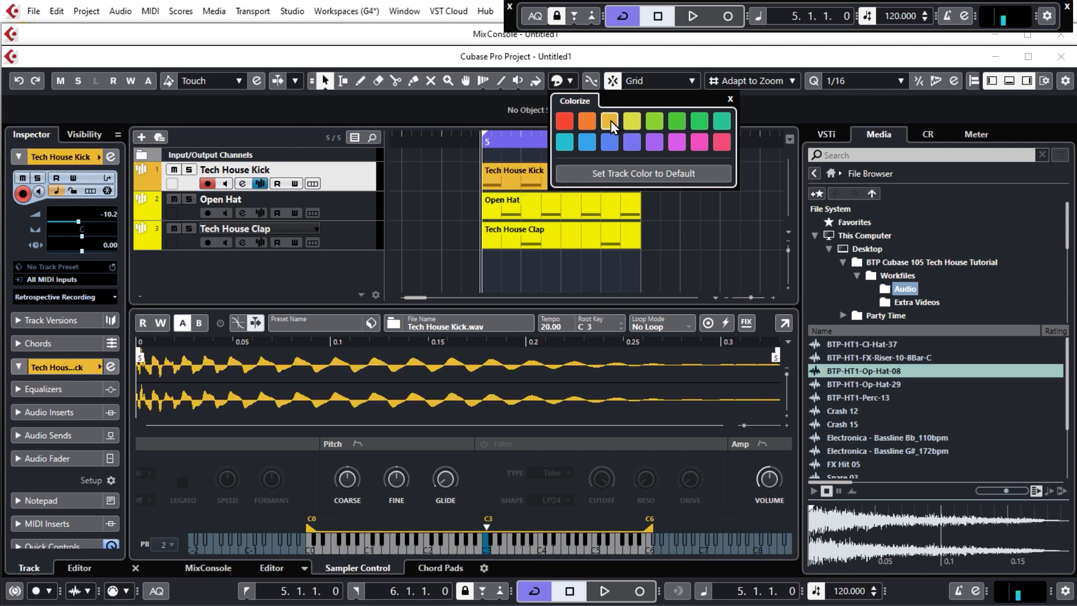
pyautogui.click(437, 177)
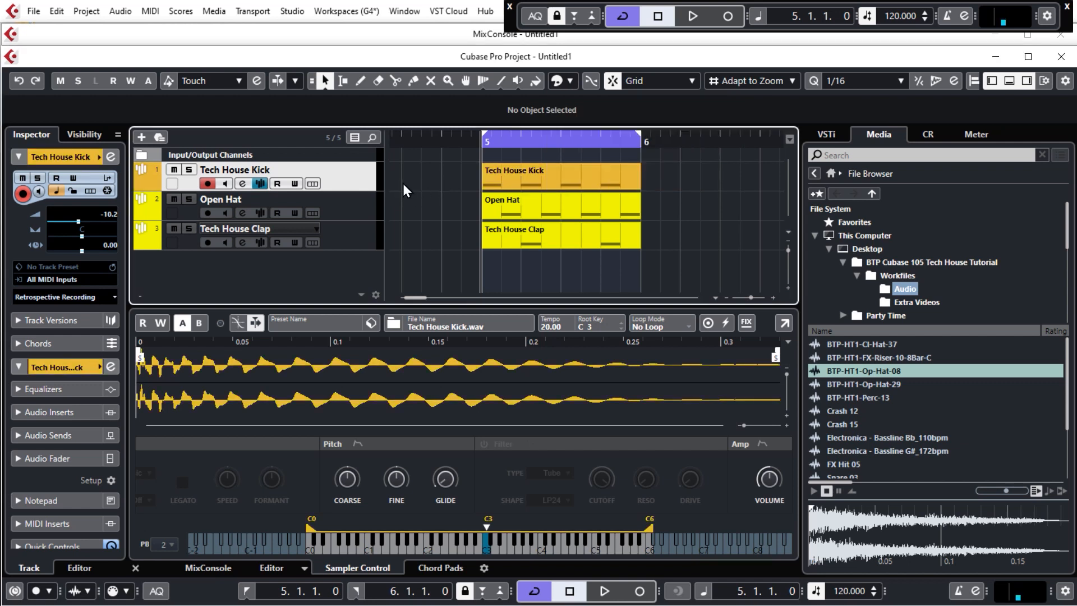
# - Examine the track color palette and the sampler default color in the track type default color preferences, leaving both without changes
pyautogui.click(157, 211)
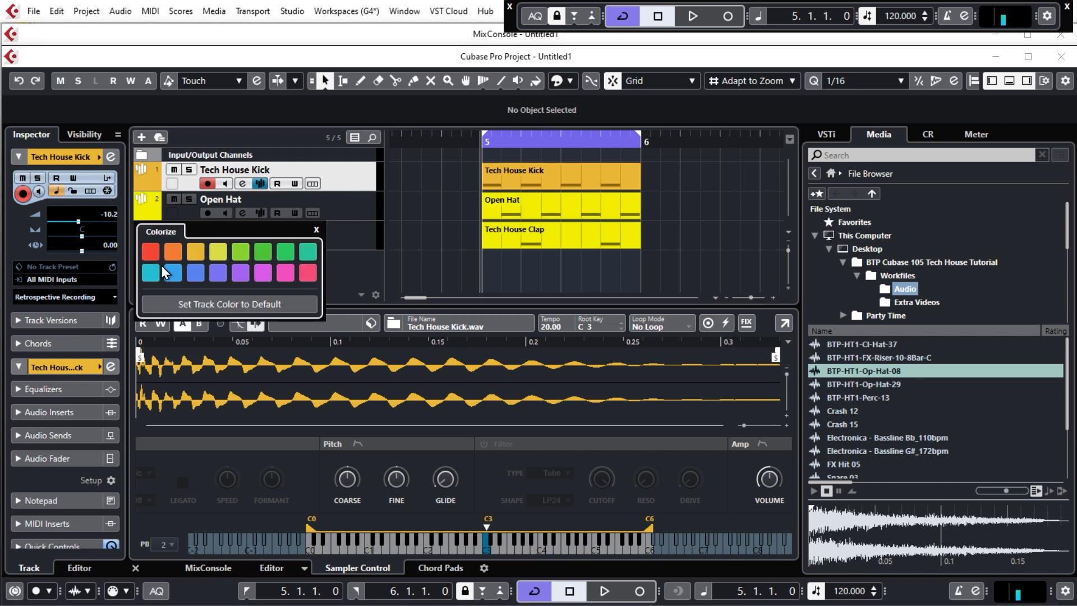
pyautogui.click(361, 248)
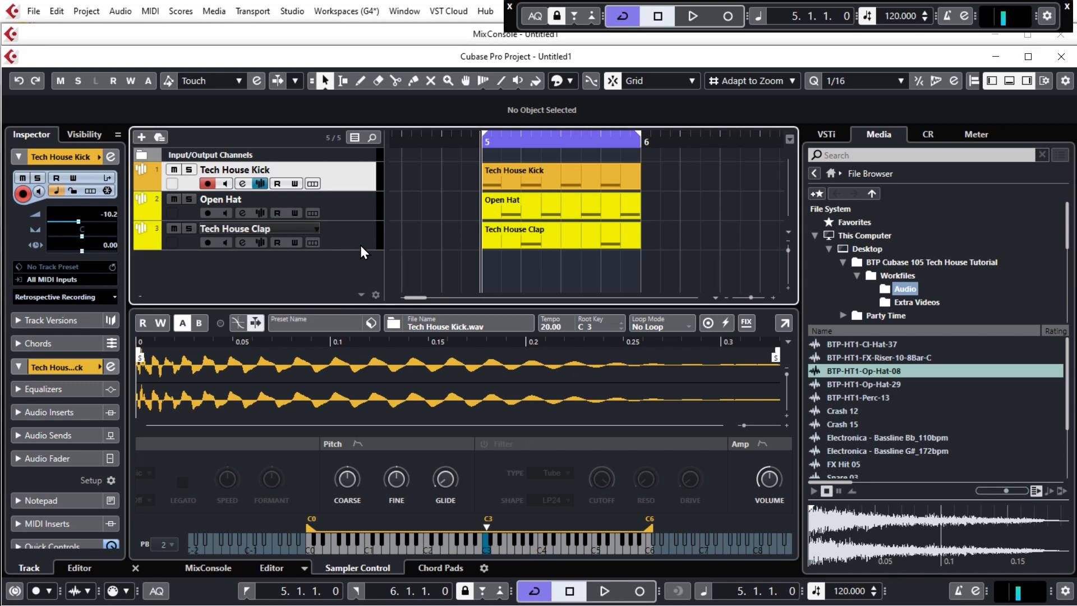
pyautogui.click(56, 11)
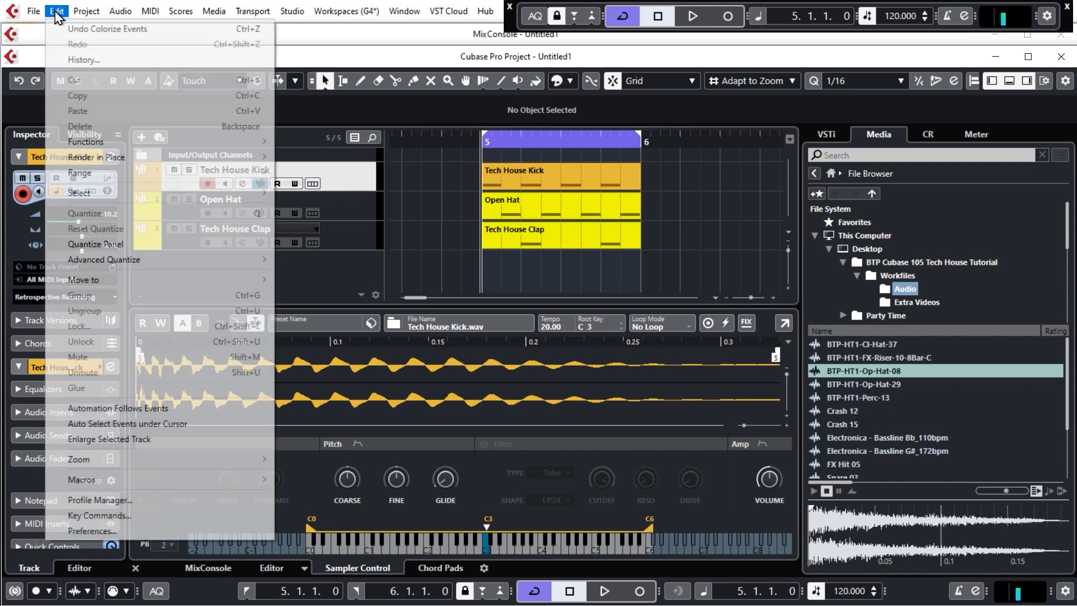
pyautogui.click(104, 529)
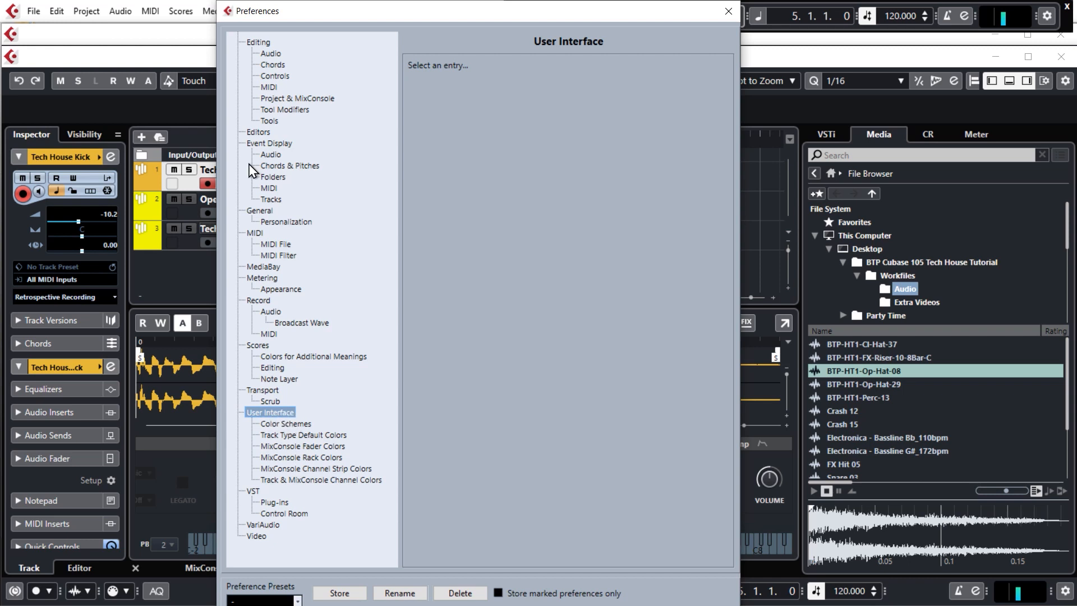
pyautogui.click(275, 434)
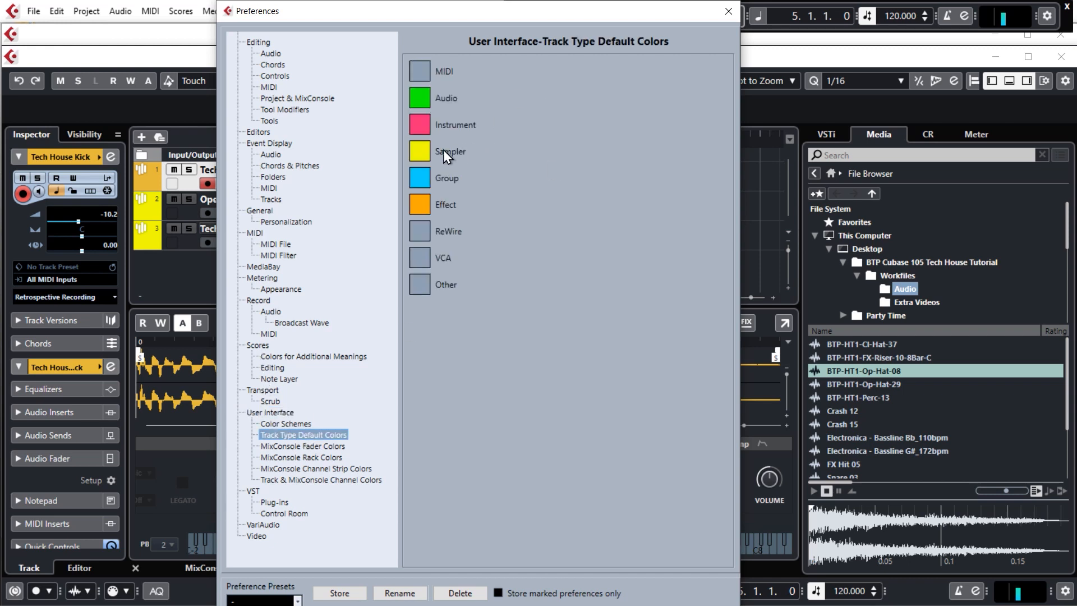
pyautogui.click(426, 150)
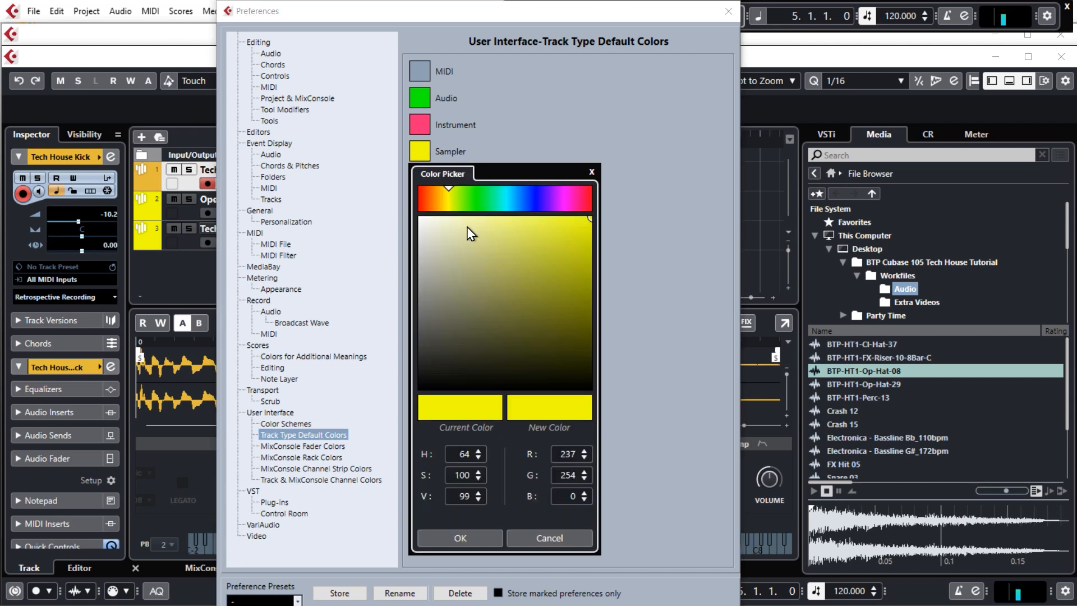
pyautogui.click(561, 536)
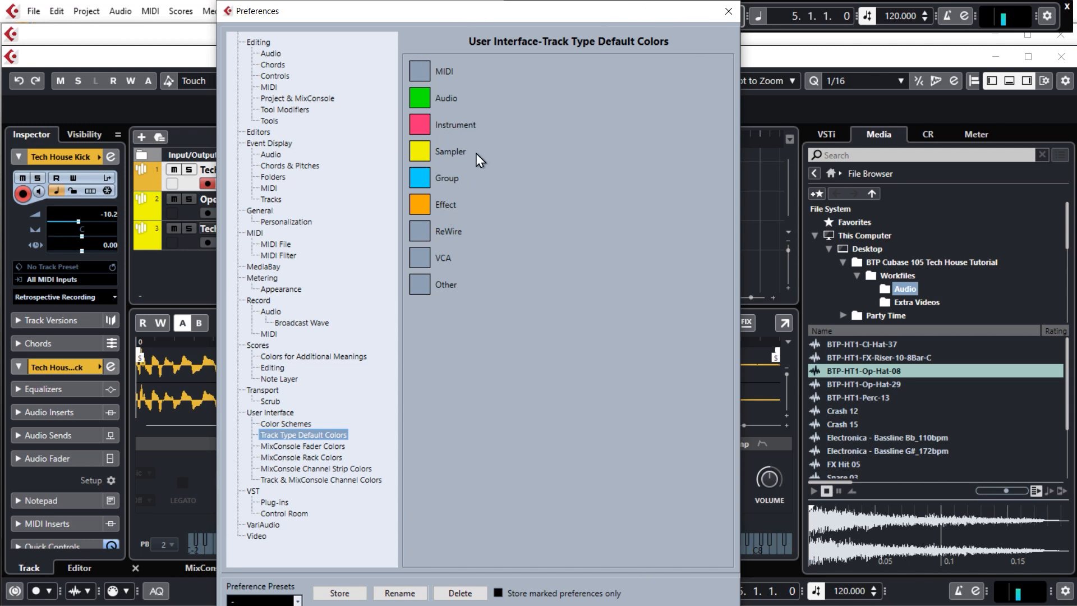
pyautogui.click(673, 605)
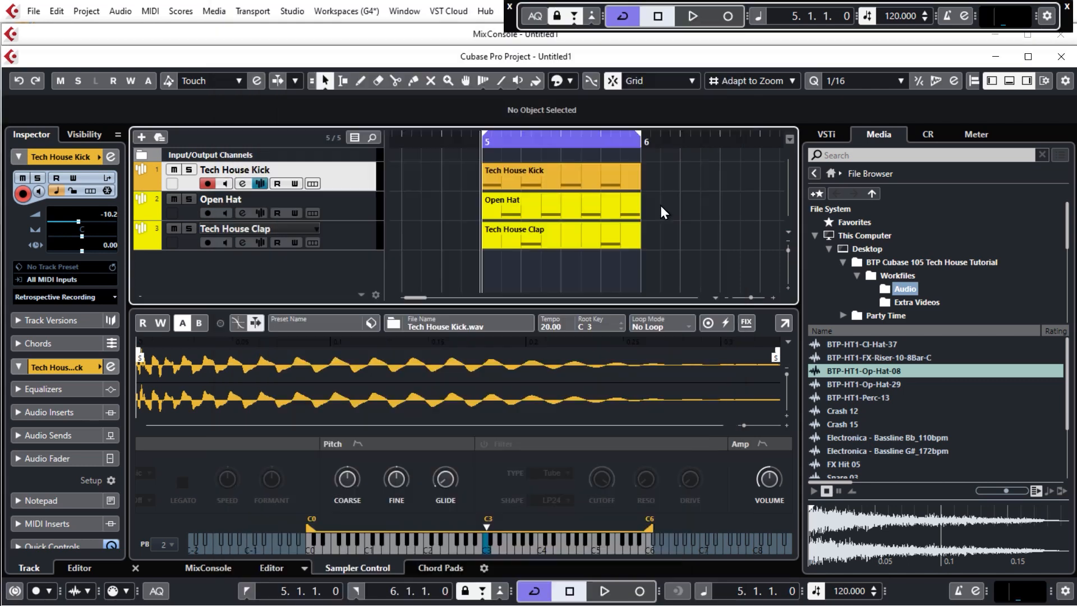
# - Duplicate the Tech House Clap track and load the BTP-HT1-Op-Hat-29 sample into the duplicate's sampler
pyautogui.click(352, 236)
pyautogui.rightClick(352, 242)
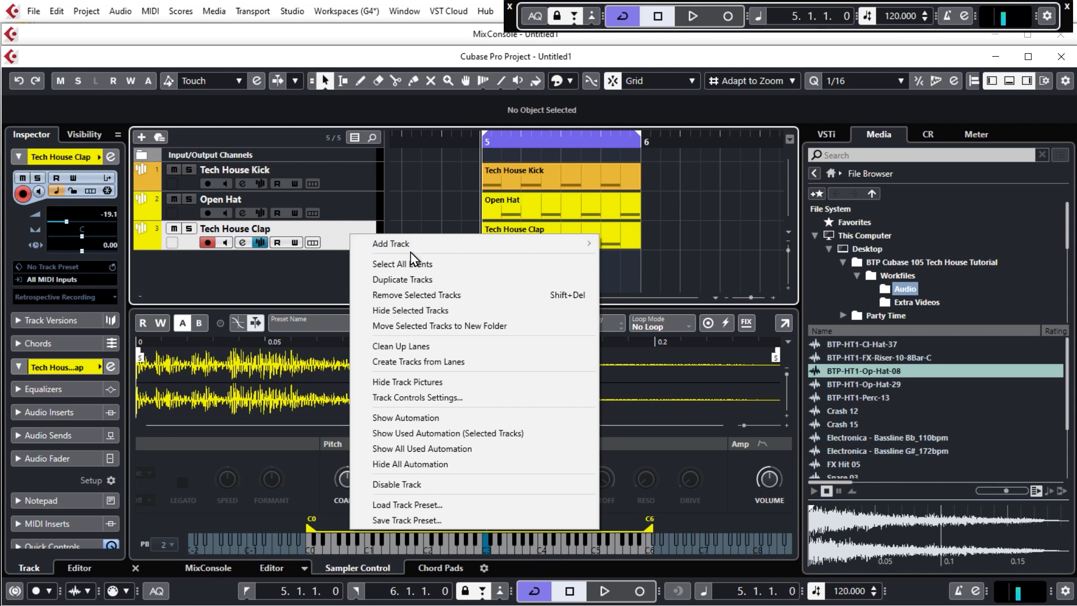
pyautogui.click(405, 278)
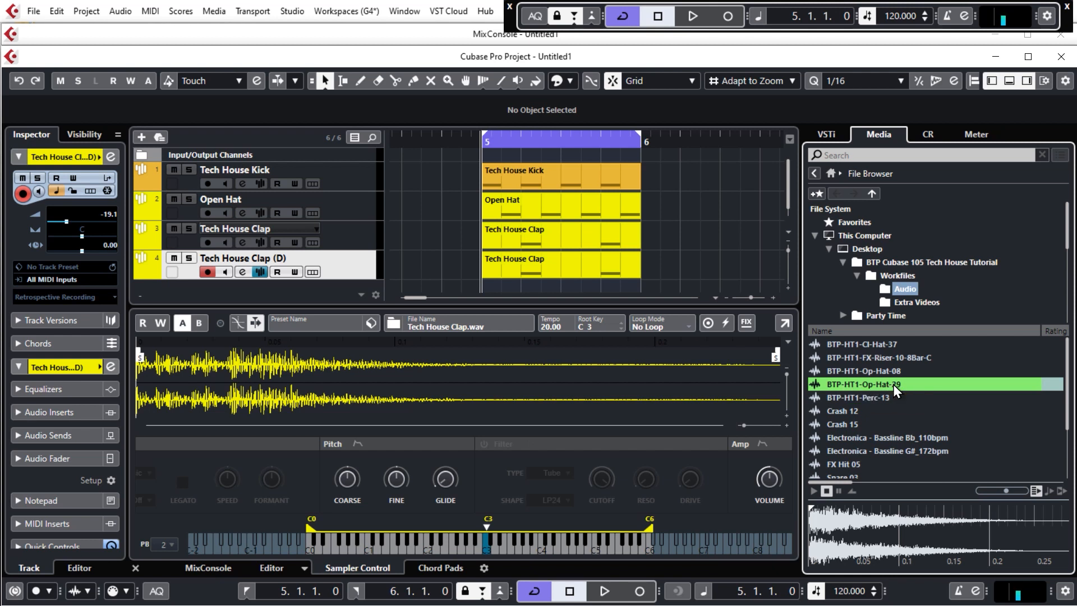
pyautogui.moveTo(893, 385); pyautogui.dragTo(466, 392)
pyautogui.moveTo(391, 381); pyautogui.dragTo(392, 382)
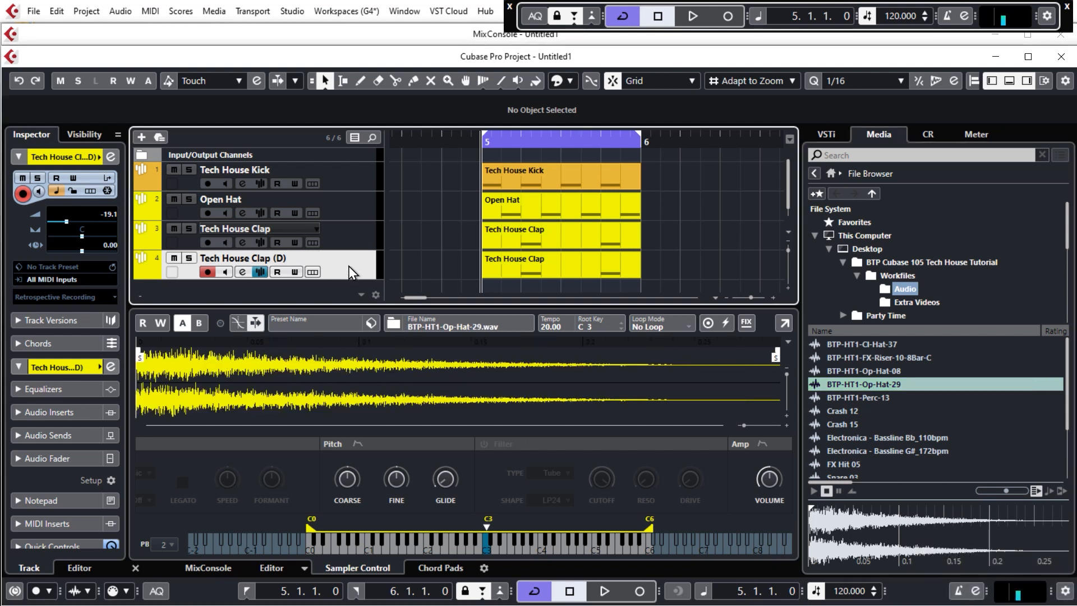
# - Rename the duplicated clap track and its part Closed Hat
pyautogui.doubleClick(257, 258)
pyautogui.moveTo(296, 258); pyautogui.dragTo(251, 258)
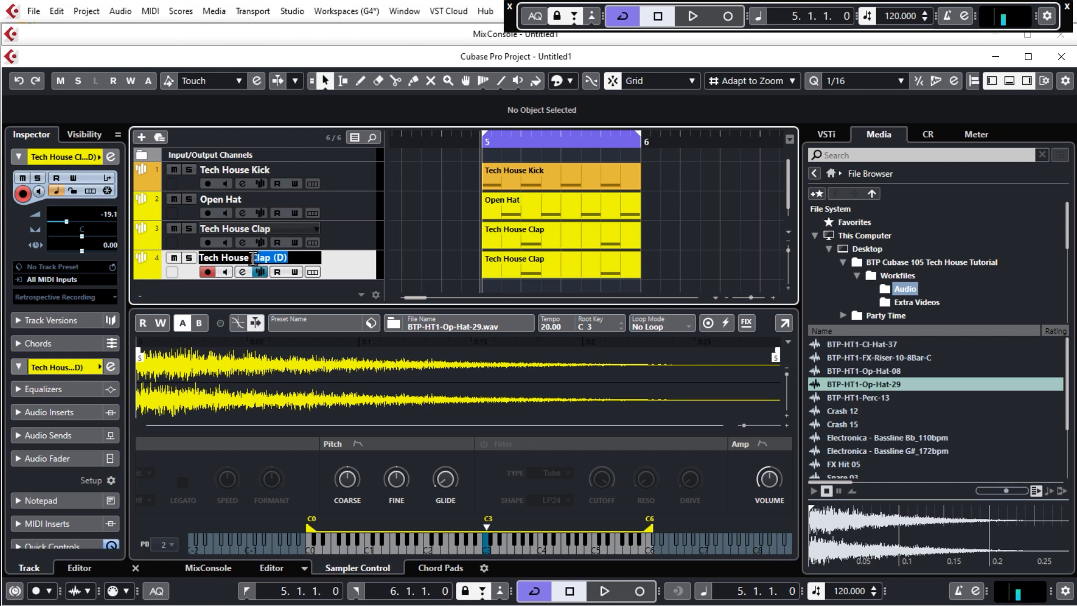
pyautogui.press('BackSpace')
pyautogui.press('BackSpace')
pyautogui.press('BackSpace')
pyautogui.press('BackSpace')
pyautogui.press('BackSpace')
pyautogui.press('BackSpace')
pyautogui.press('BackSpace')
pyautogui.press('BackSpace')
pyautogui.press('BackSpace')
pyautogui.press('BackSpace')
pyautogui.press('BackSpace')
pyautogui.press('BackSpace')
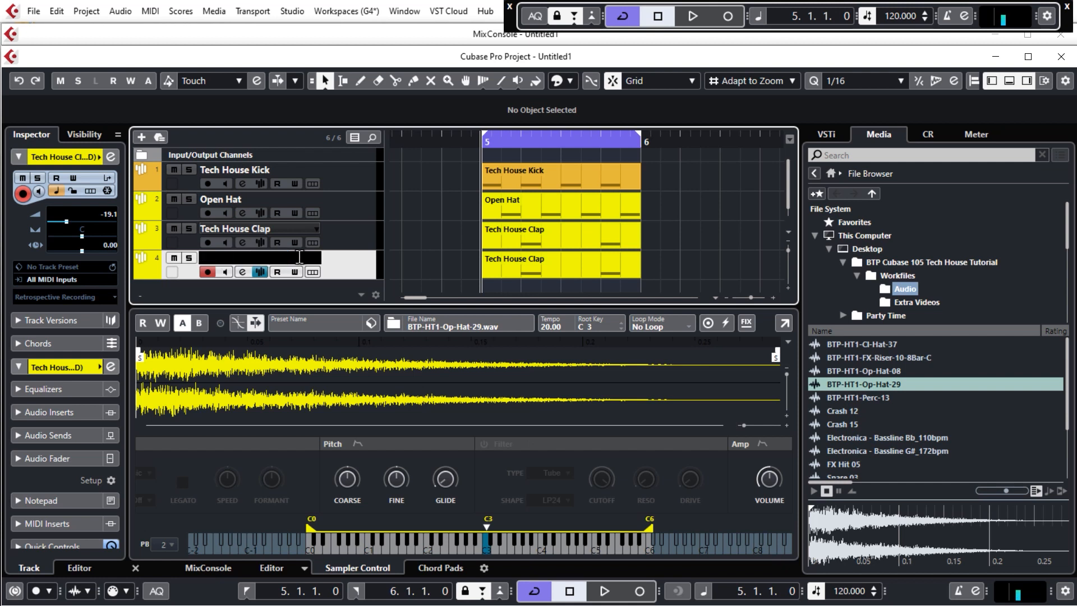
pyautogui.write('Closed Hat')
pyautogui.press('Return')
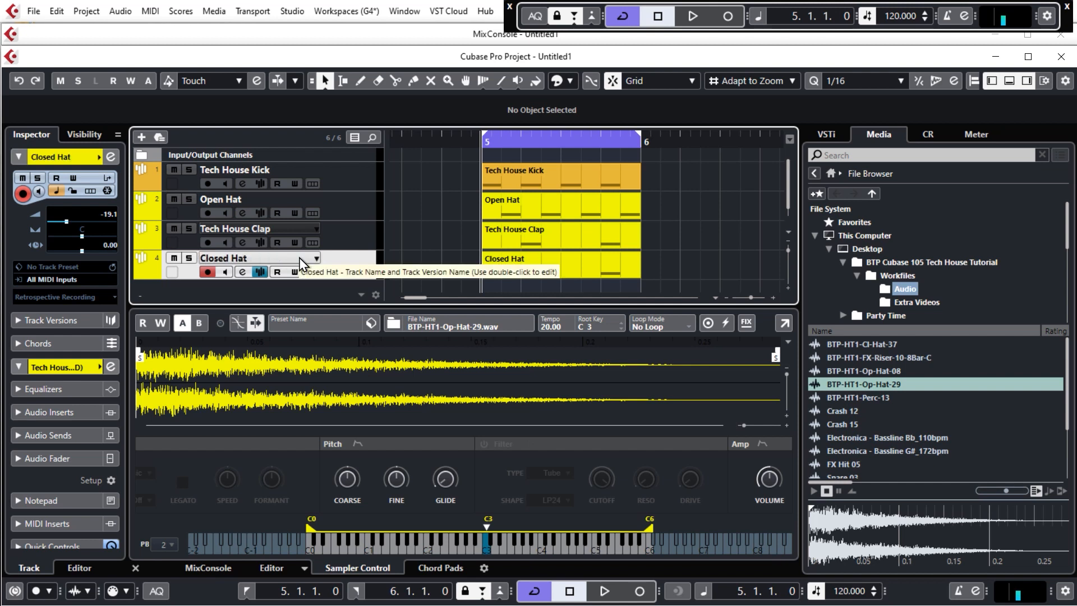
# - Move the Tech House Clap track directly below the kick track and check the Closed Hat part's notes in the Key Editor
pyautogui.moveTo(359, 265); pyautogui.dragTo(365, 199)
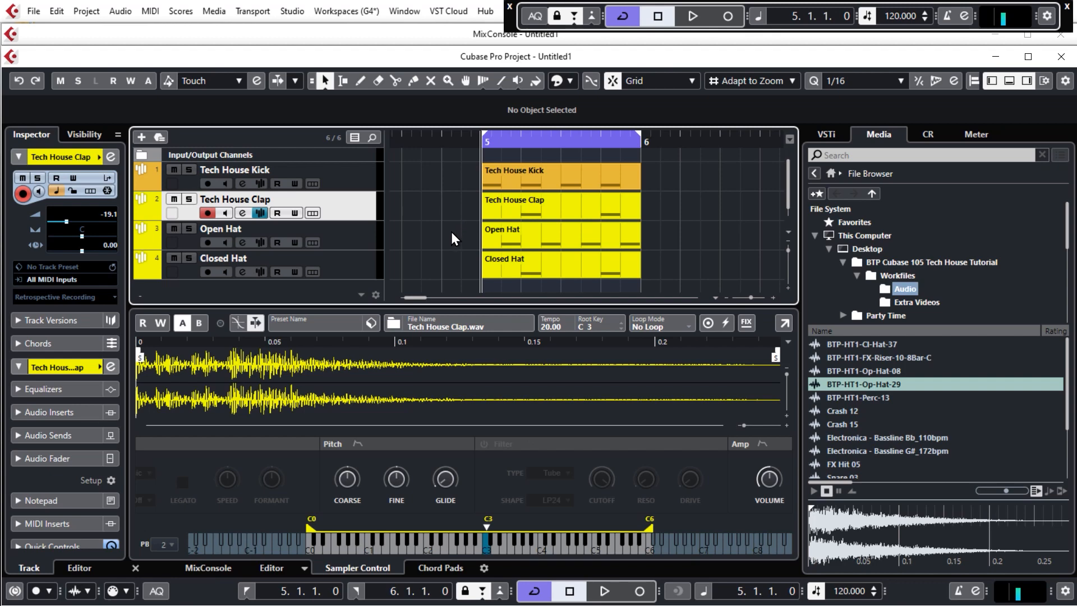
pyautogui.click(351, 267)
pyautogui.doubleClick(521, 263)
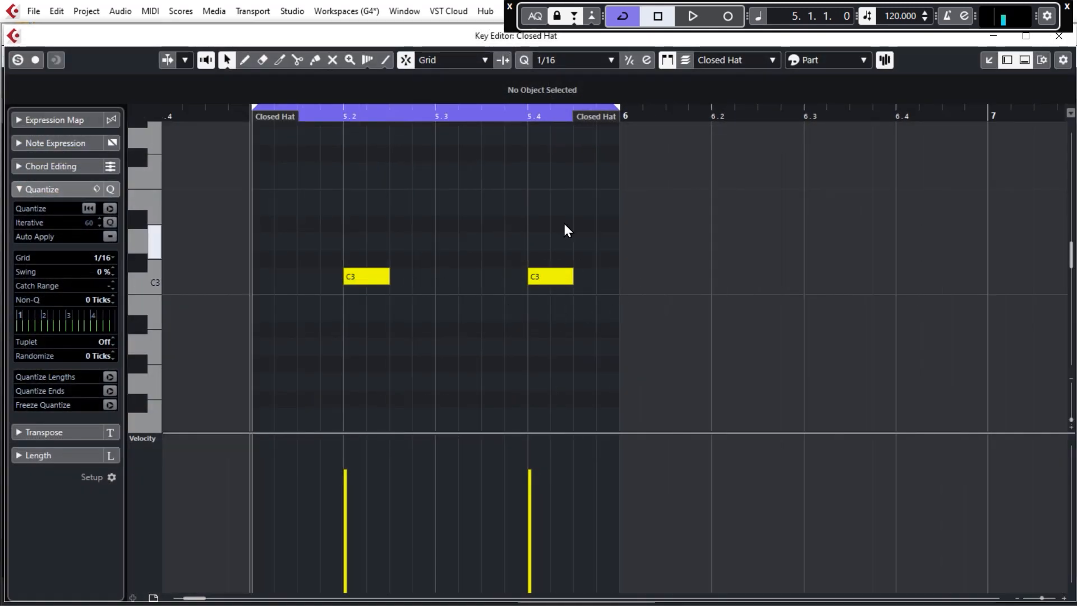
pyautogui.click(1059, 36)
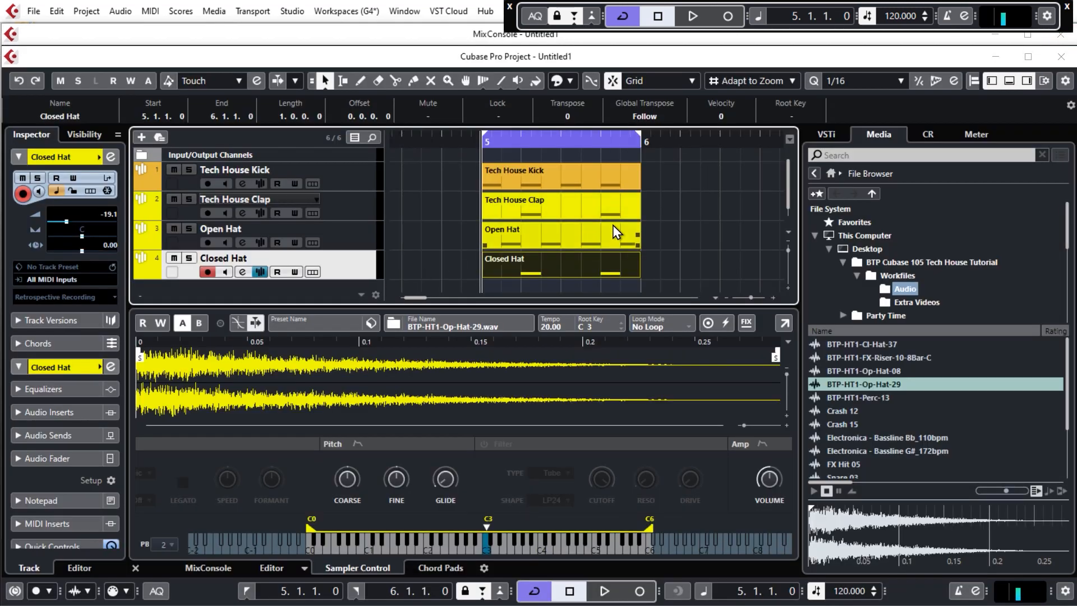
# - Duplicate the kick, clap, open hat and closed hat parts three times through bar 8, and extend the cycle range to bar 9
pyautogui.keyDown('ctrl'); pyautogui.scroll(-3, 458, 246); pyautogui.keyUp('ctrl')
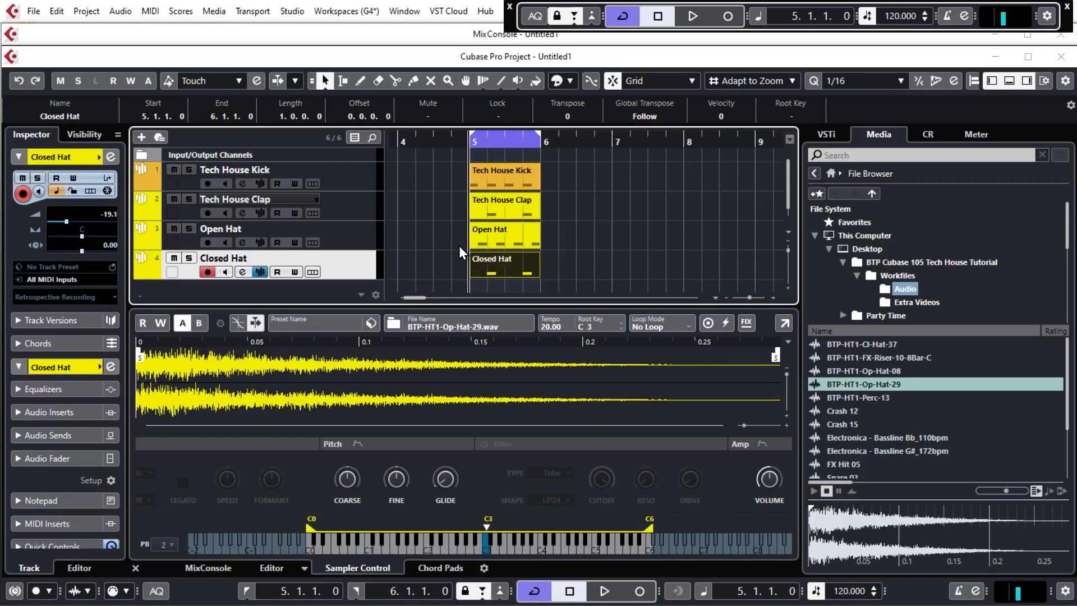
pyautogui.moveTo(591, 268); pyautogui.dragTo(468, 167)
pyautogui.hotkey('ctrl', 'd')
pyautogui.hotkey('ctrl', 'd')
pyautogui.hotkey('ctrl', 'd')
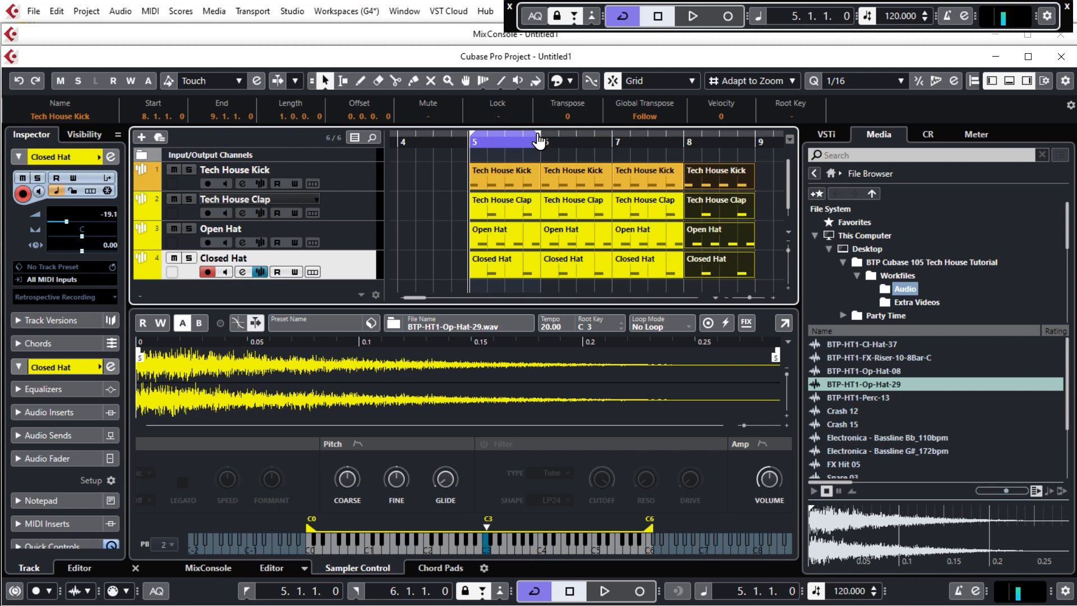
pyautogui.moveTo(540, 135); pyautogui.dragTo(751, 139)
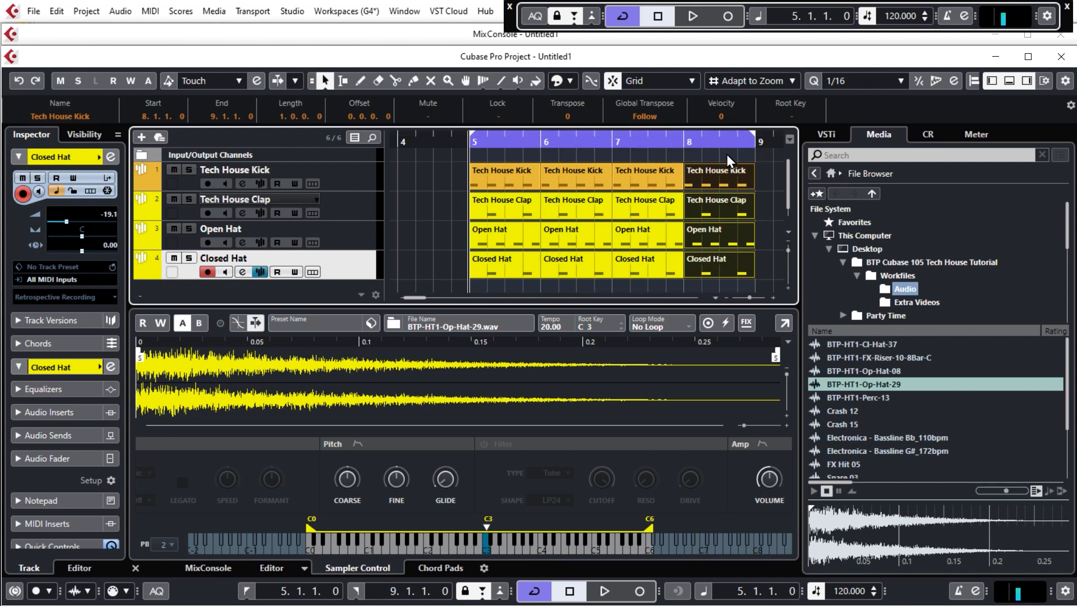
# - Hide the lower and right zones to enlarge the arrangement, and return the project cursor to bar 5
pyautogui.click(1009, 82)
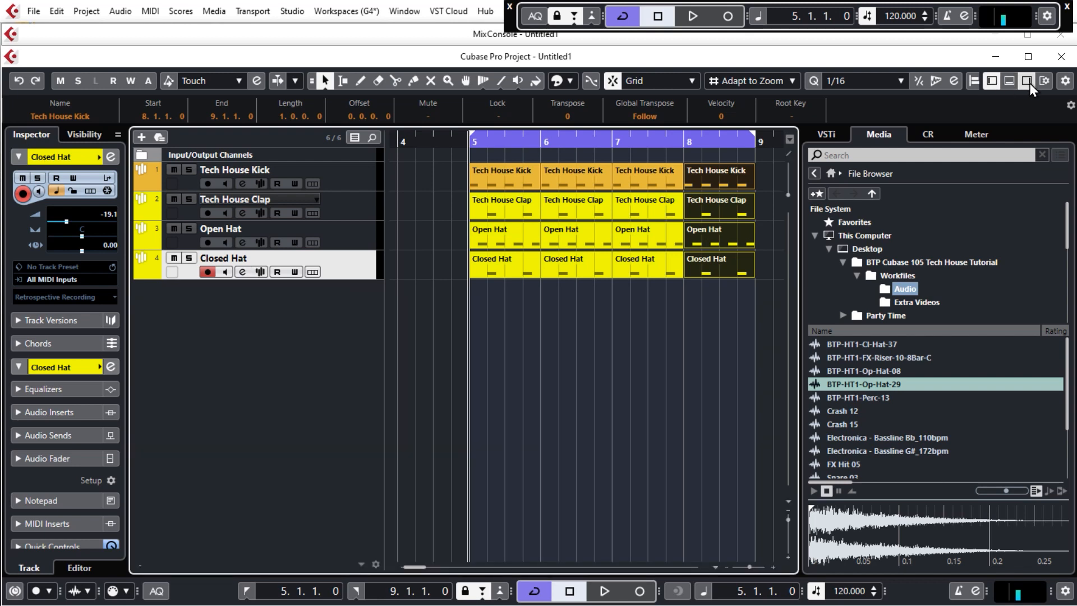
pyautogui.click(1028, 82)
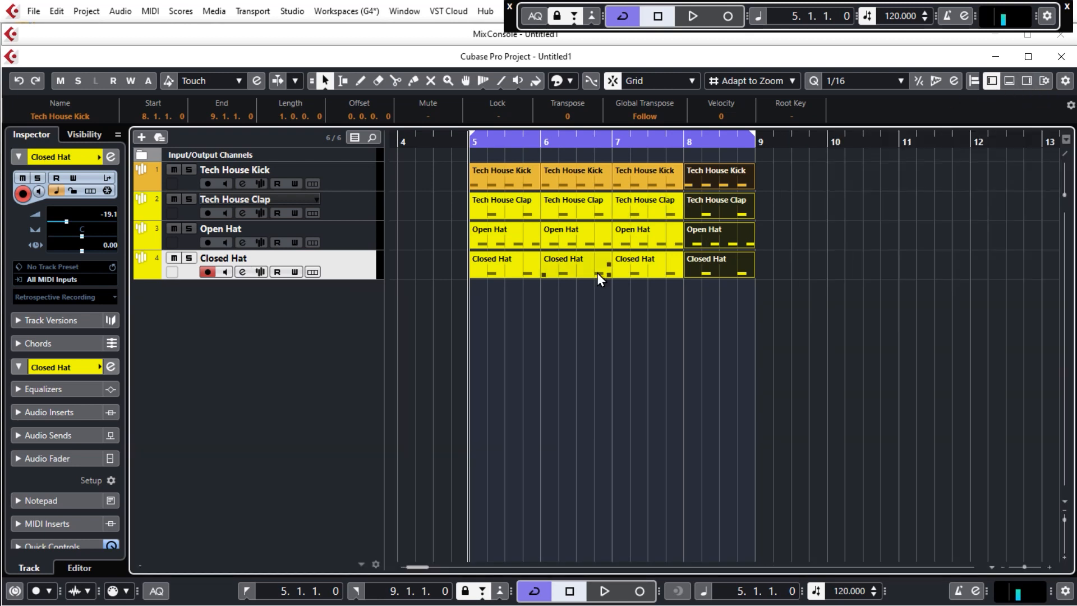
pyautogui.scroll(2, 498, 322)
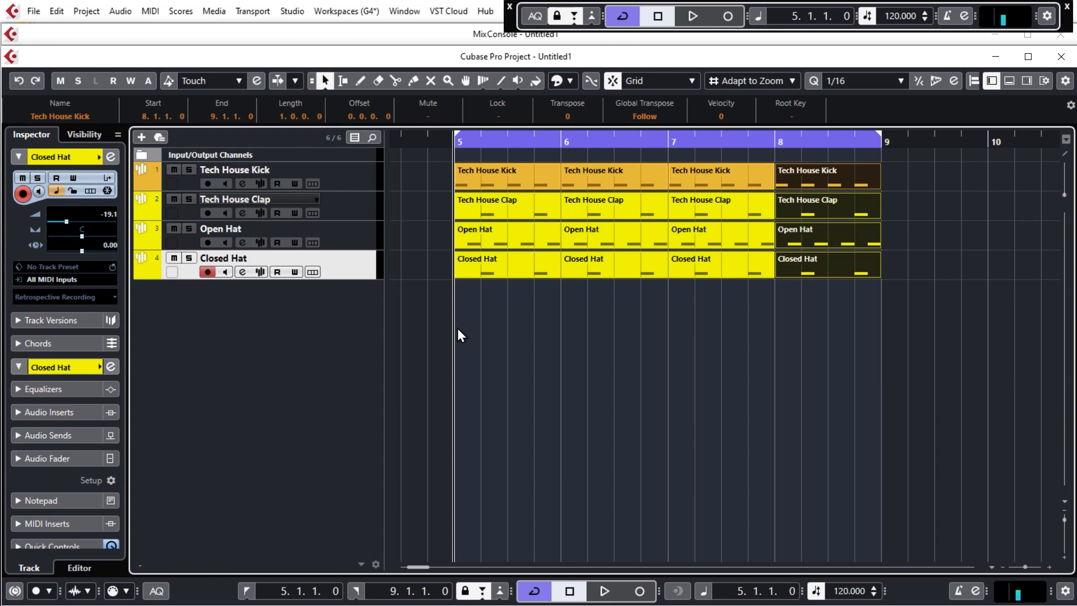
pyautogui.scroll(-4, 1024, 566)
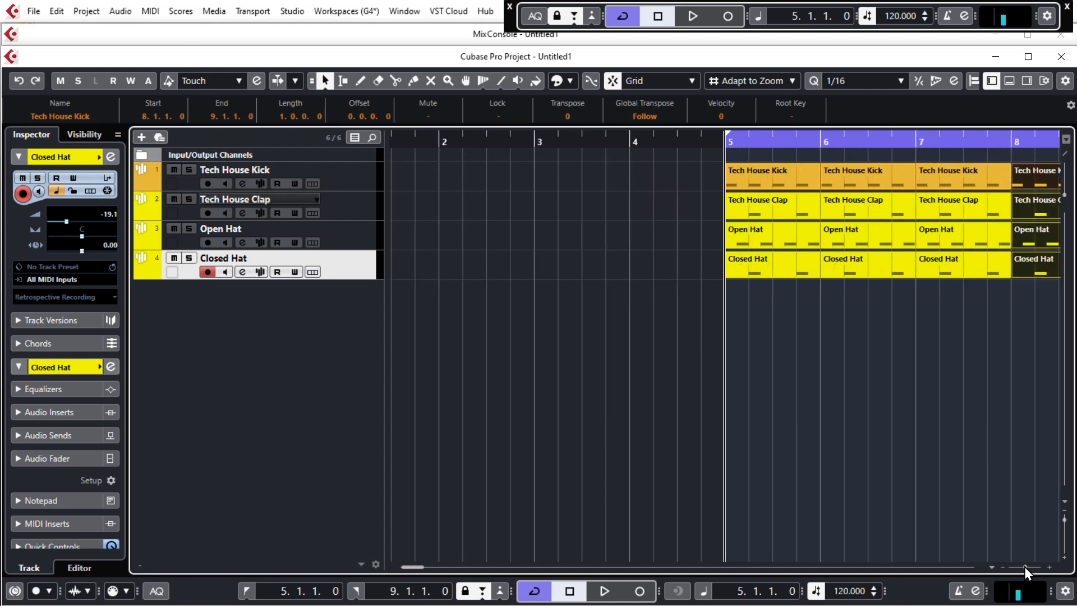
pyautogui.scroll(-1, 1025, 566)
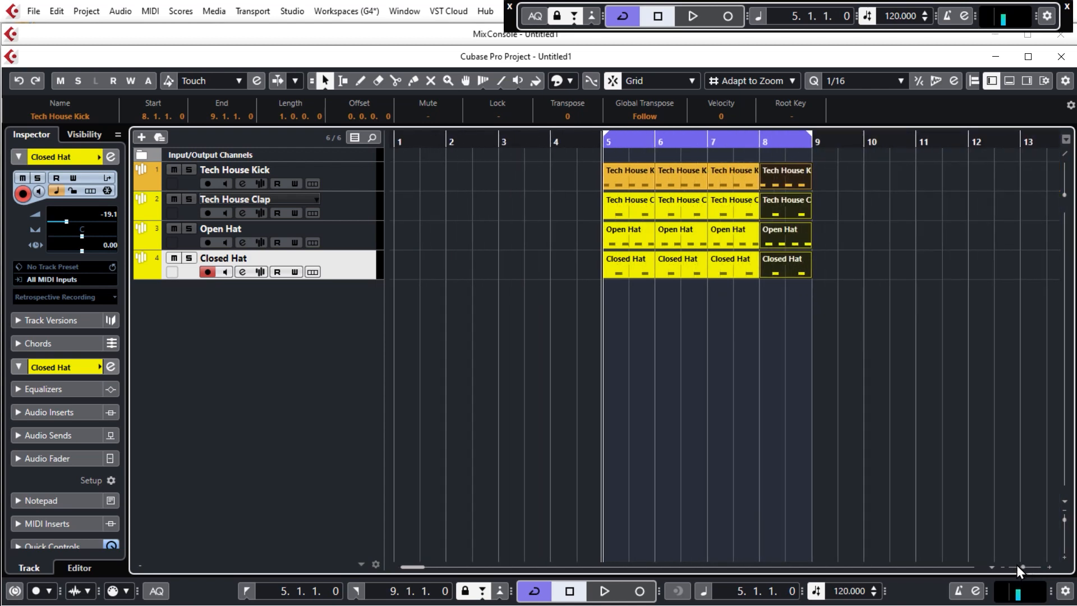
pyautogui.scroll(3, 1022, 568)
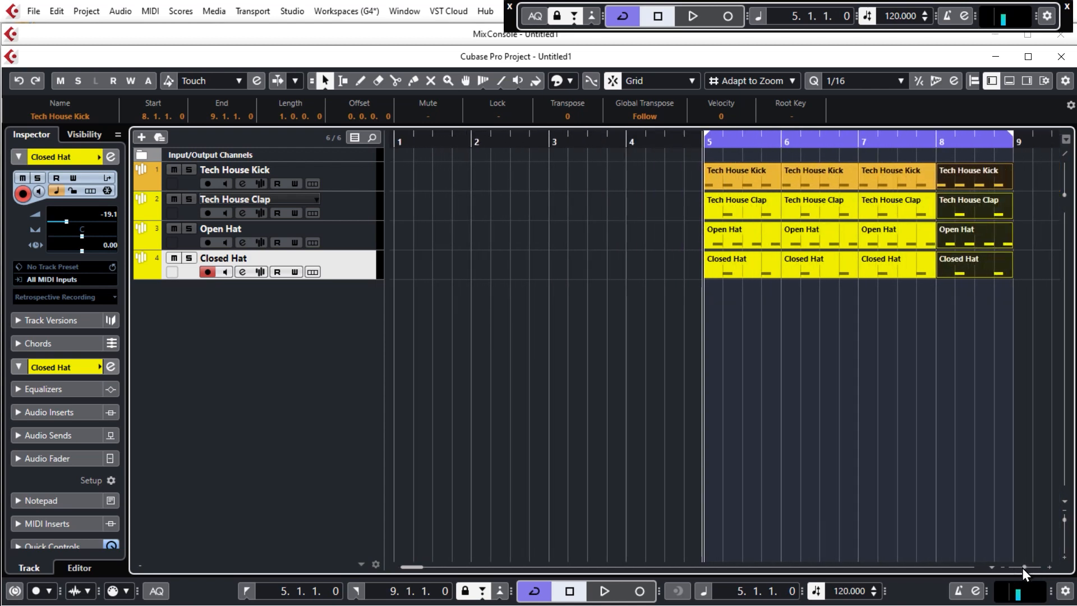
pyautogui.scroll(-1, 1022, 568)
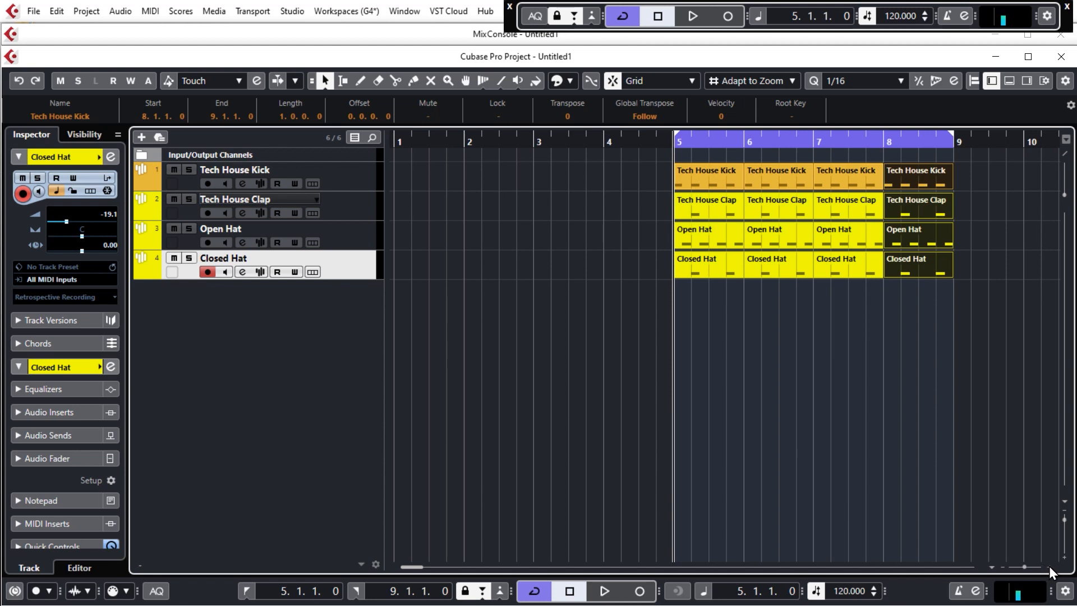
pyautogui.click(1049, 566)
pyautogui.click(1003, 567)
pyautogui.moveTo(823, 140)
pyautogui.mouseDown()
pyautogui.moveTo(807, 234)
pyautogui.moveTo(807, 153)
pyautogui.mouseUp()
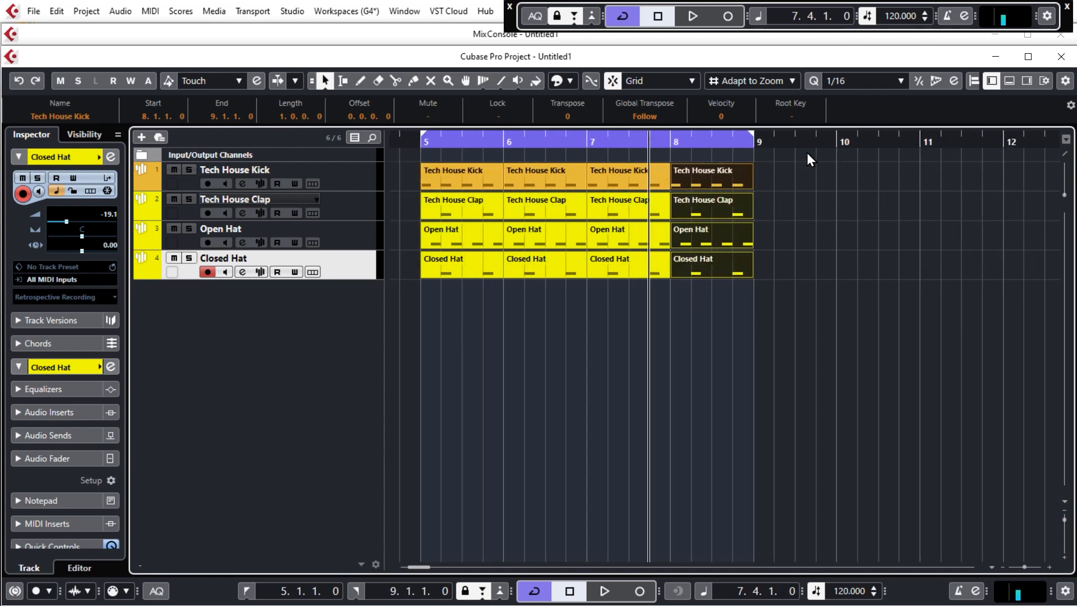
pyautogui.click(472, 271)
pyautogui.press('KP_1')
# - Glue the four Closed Hat parts from bar 5 to bar 9 into one part, and return to the Object Selection tool
pyautogui.click(554, 266)
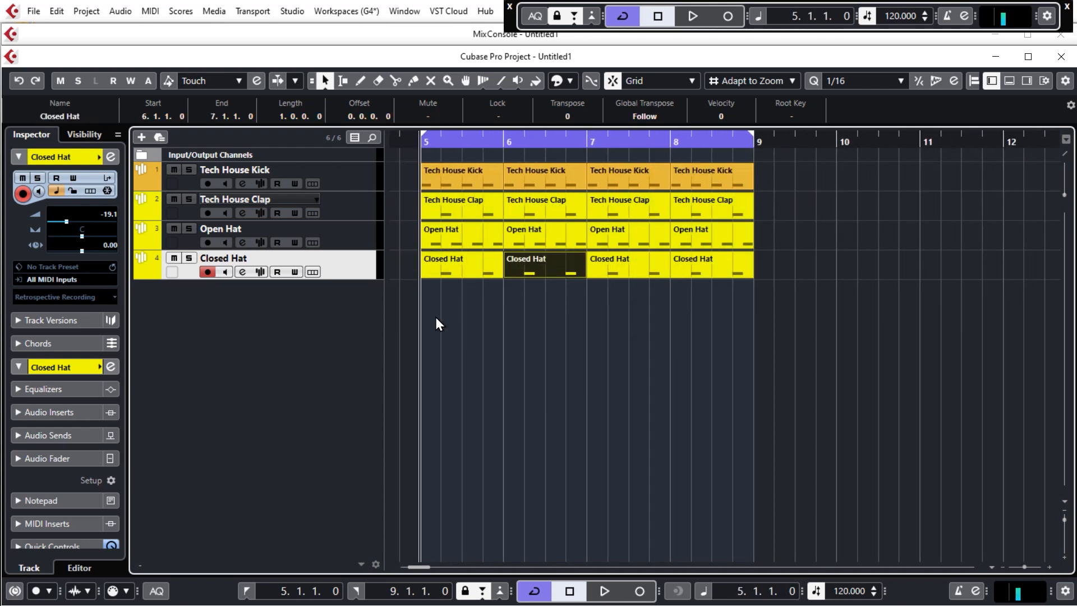
pyautogui.moveTo(448, 313); pyautogui.dragTo(730, 272)
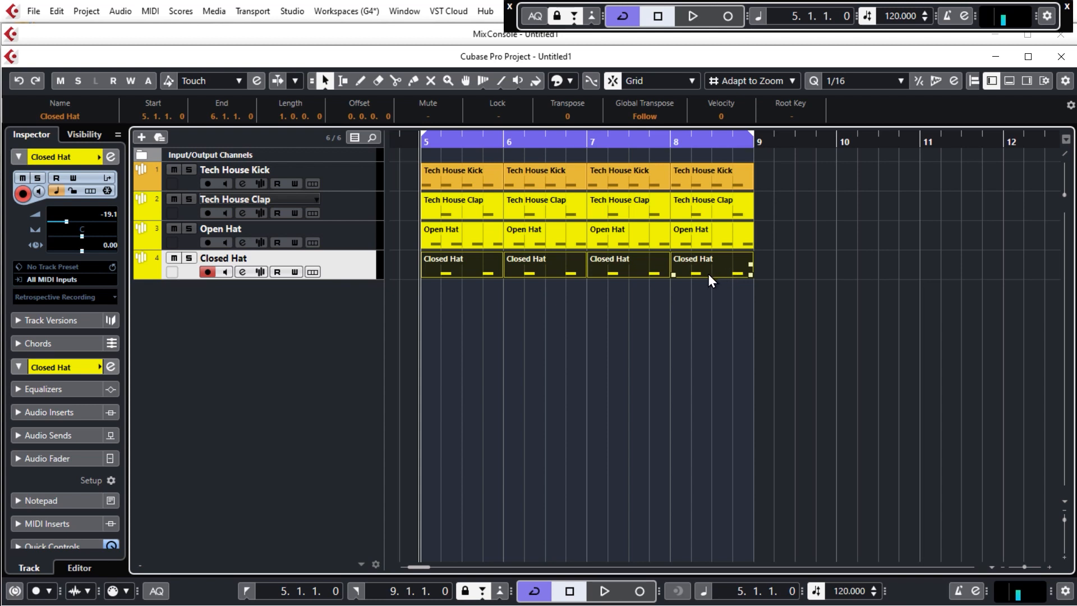
pyautogui.moveTo(780, 302); pyautogui.dragTo(465, 266)
pyautogui.rightClick(501, 292)
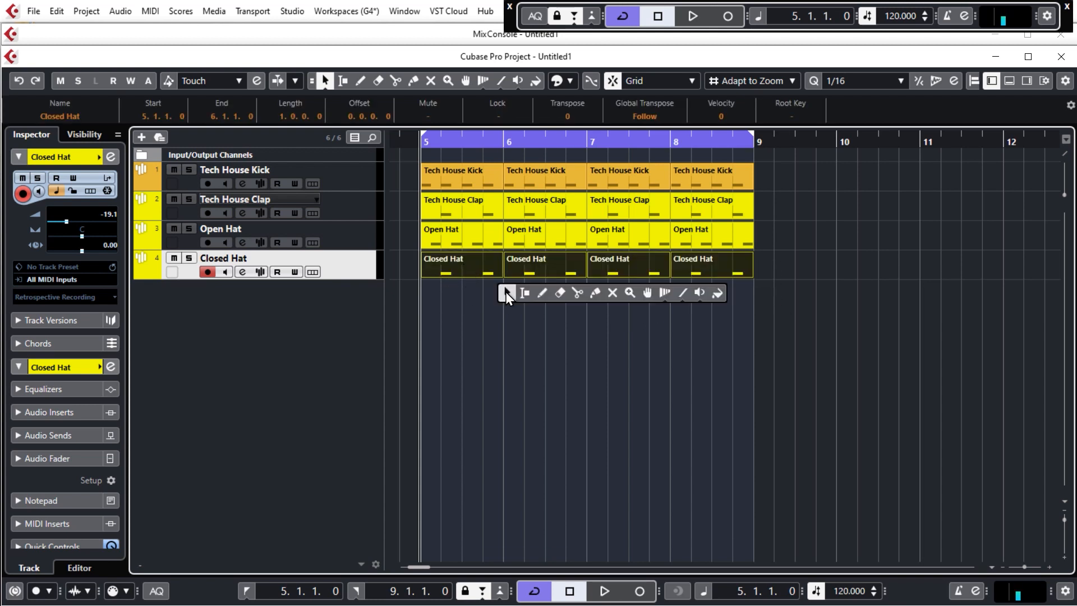
pyautogui.click(594, 293)
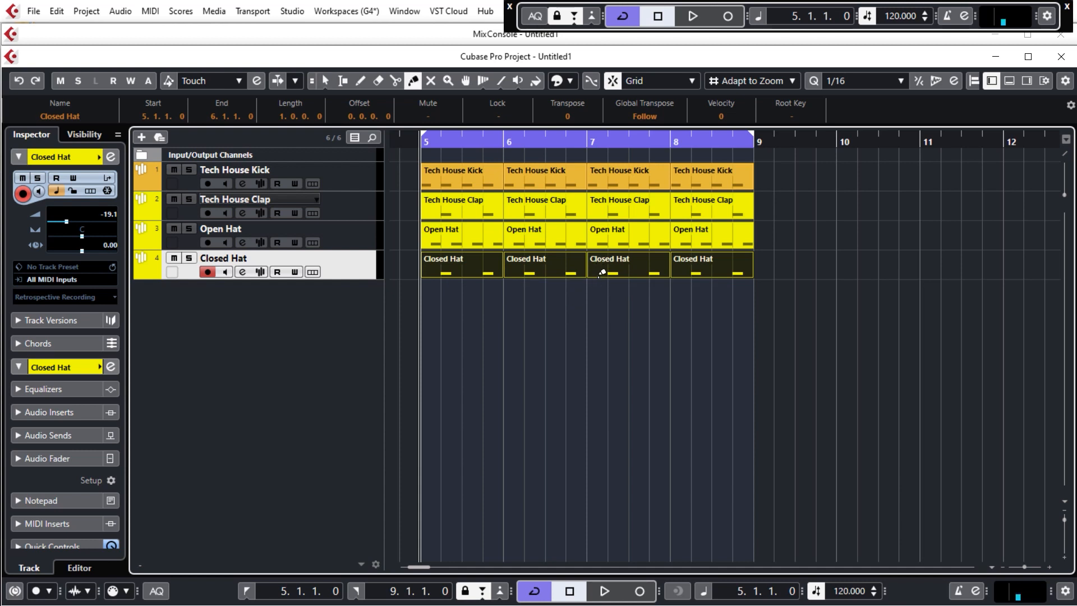
pyautogui.click(611, 261)
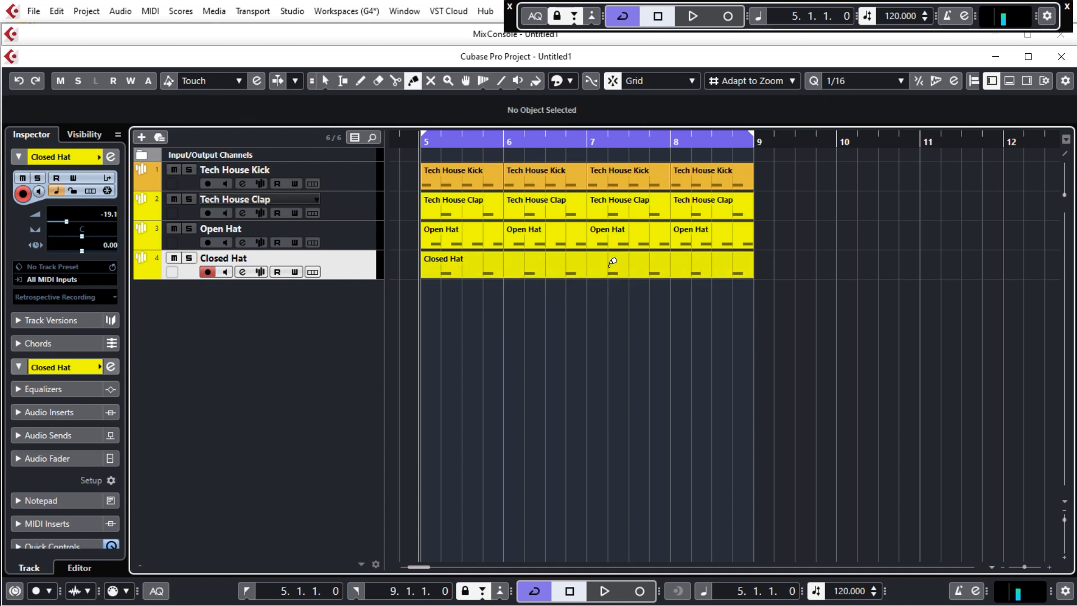
pyautogui.rightClick(586, 304)
pyautogui.click(587, 304)
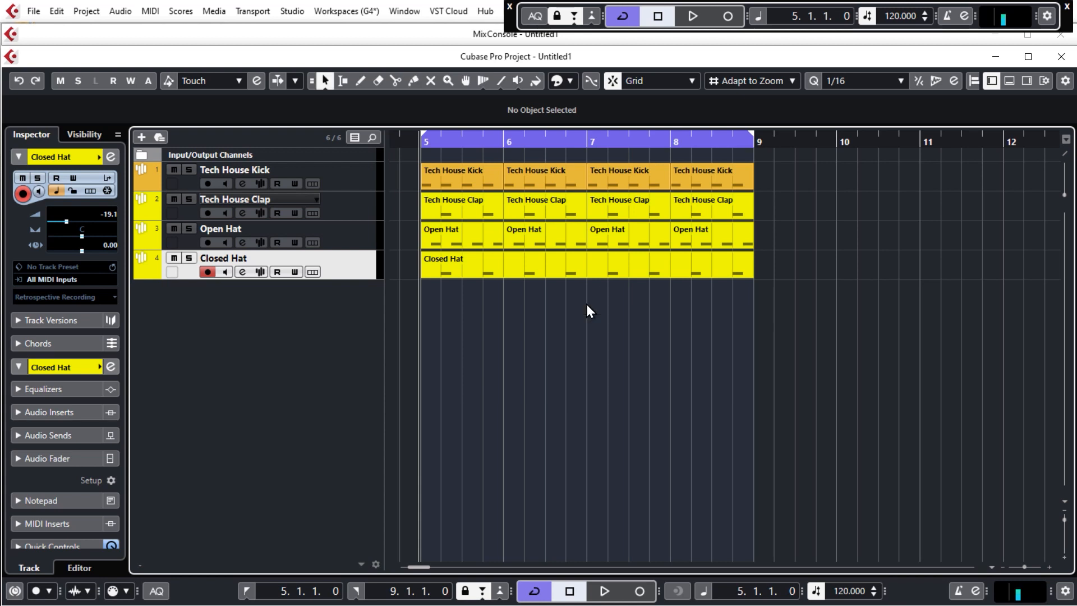
# - Open the glued Closed Hat part in the Key Editor and delete every C3 note except the first one at 5.2.1
pyautogui.doubleClick(573, 267)
pyautogui.scroll(-2, 661, 312)
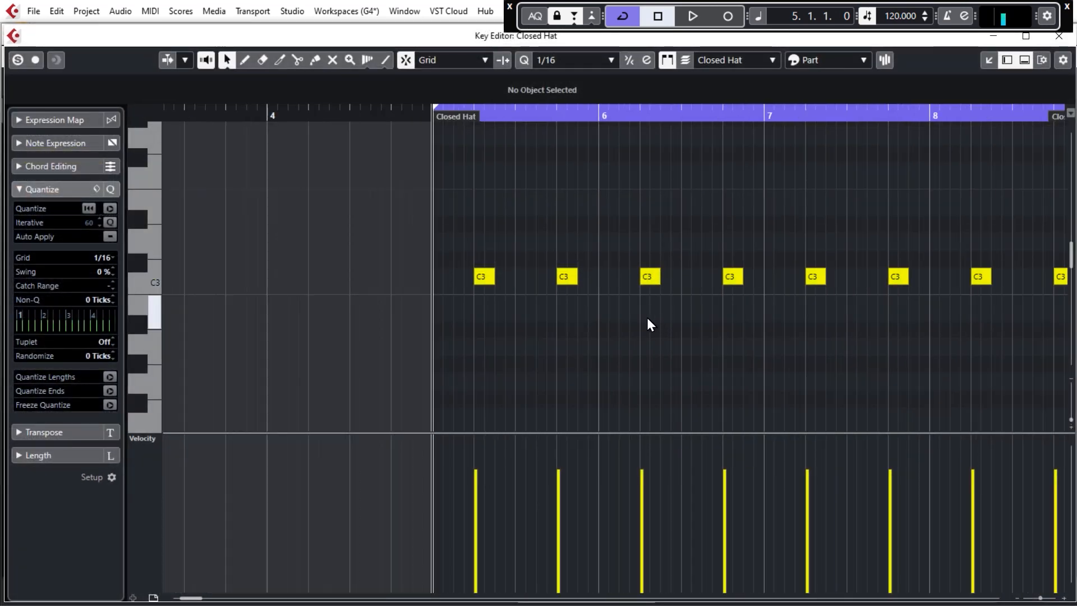
pyautogui.scroll(-1, 451, 314)
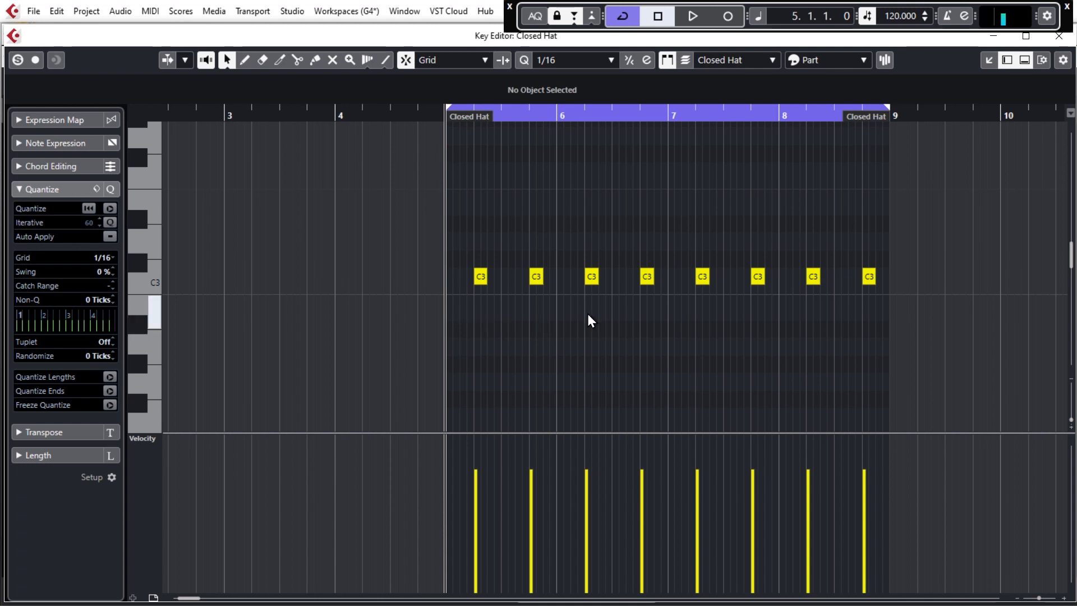
pyautogui.scroll(1, 600, 314)
pyautogui.scroll(1, 1028, 332)
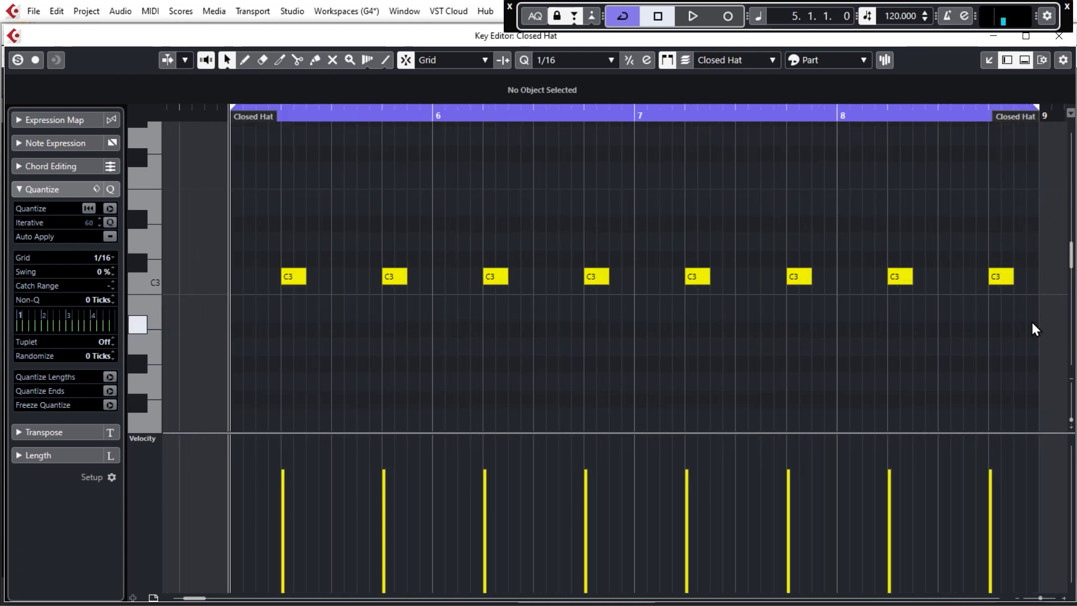
pyautogui.moveTo(1037, 316); pyautogui.dragTo(374, 239)
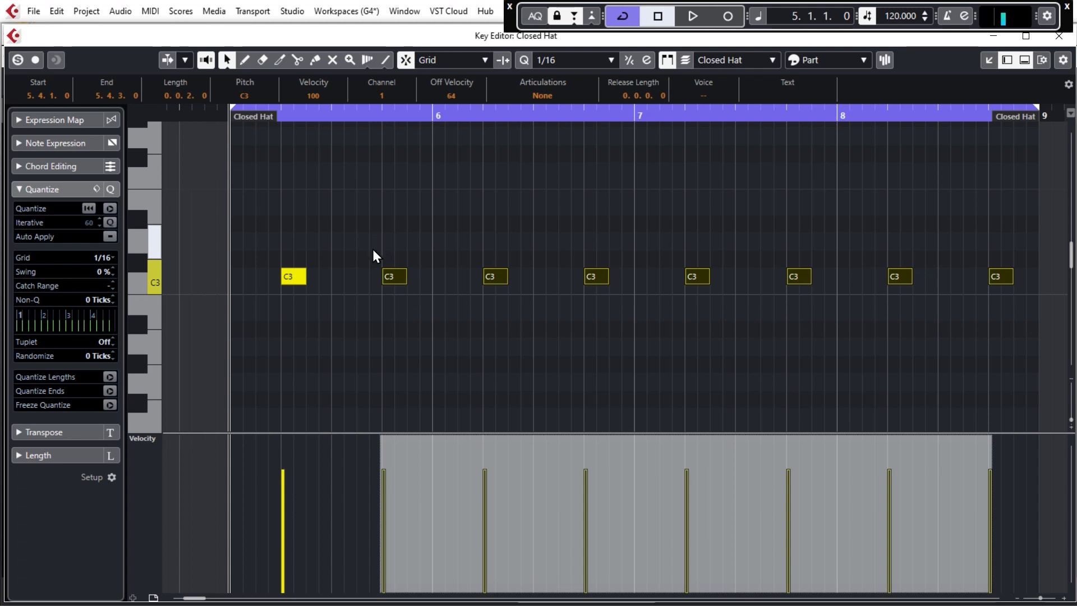
pyautogui.press('Delete')
# - Move the remaining C3 note to 5.2.2 and audition it with the beat from bar 5
pyautogui.click(289, 275)
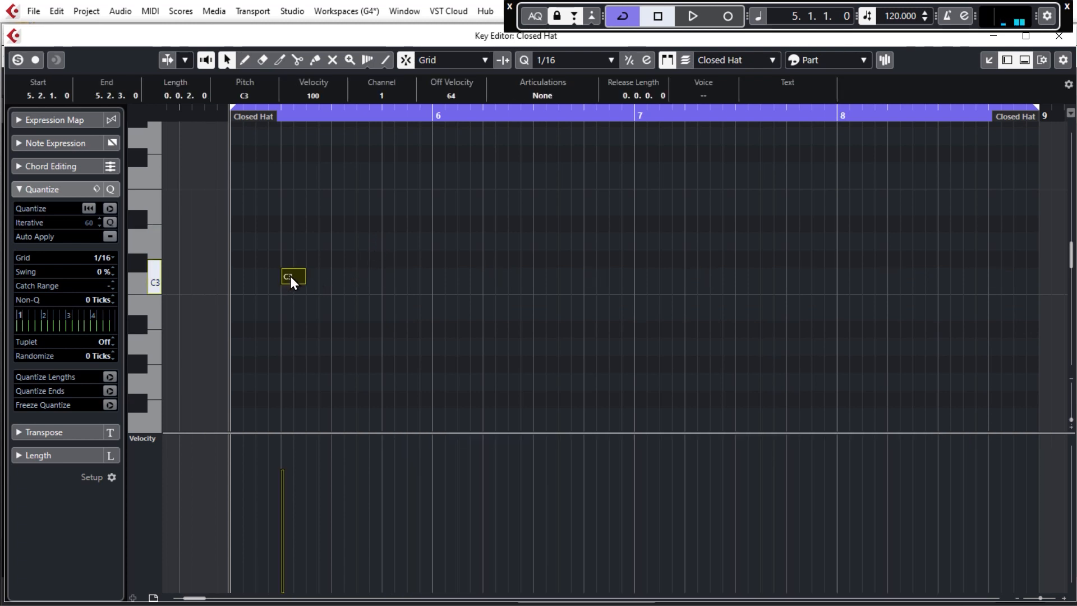
pyautogui.press('h')
pyautogui.press('h')
pyautogui.press('h')
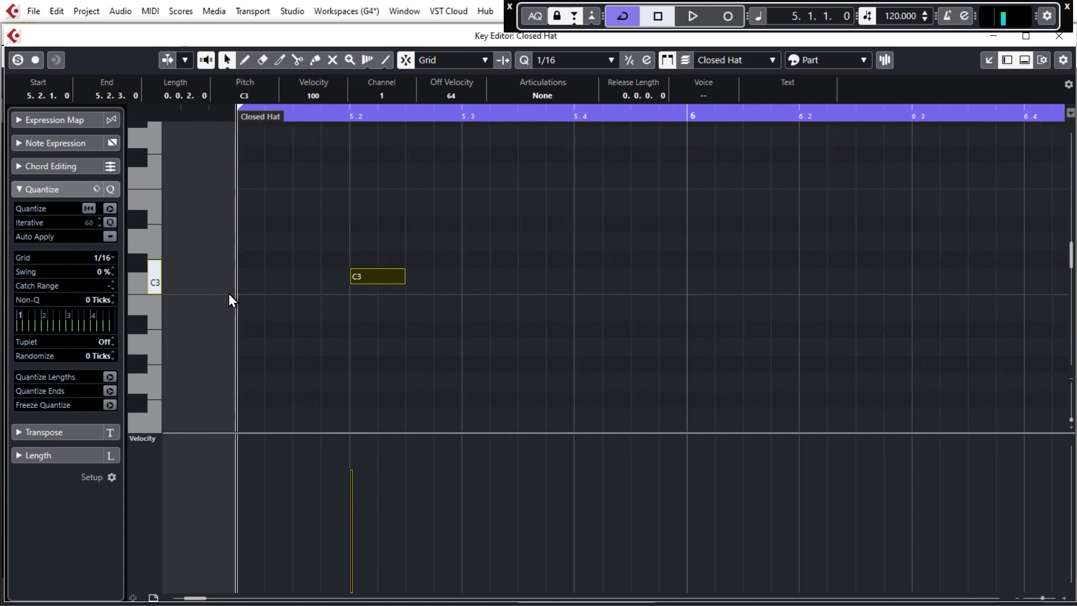
pyautogui.moveTo(374, 281); pyautogui.dragTo(395, 277)
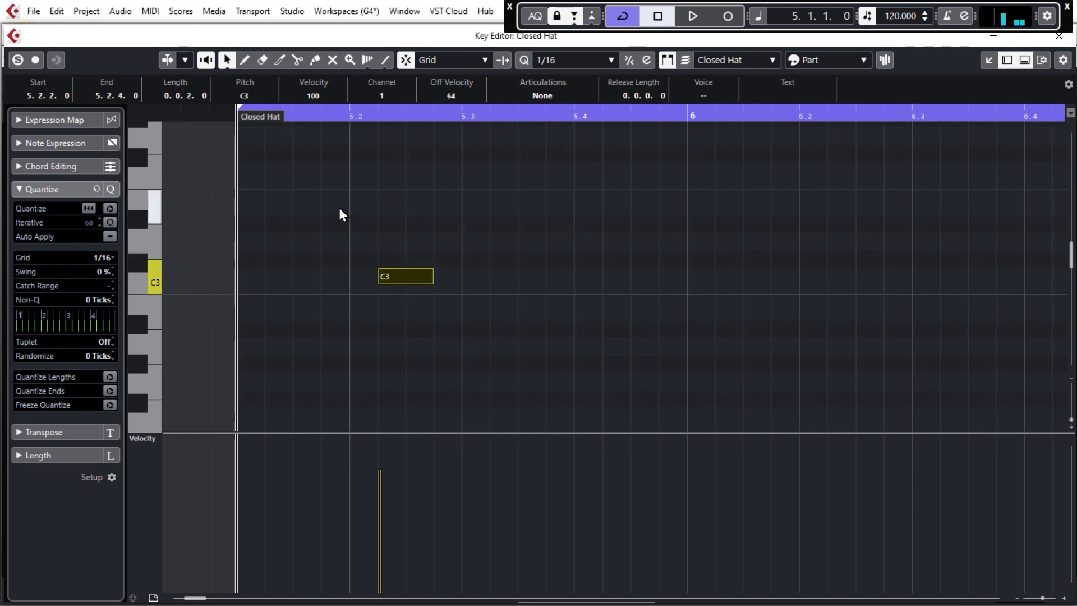
pyautogui.click(298, 278)
pyautogui.press('KP_Multiply')
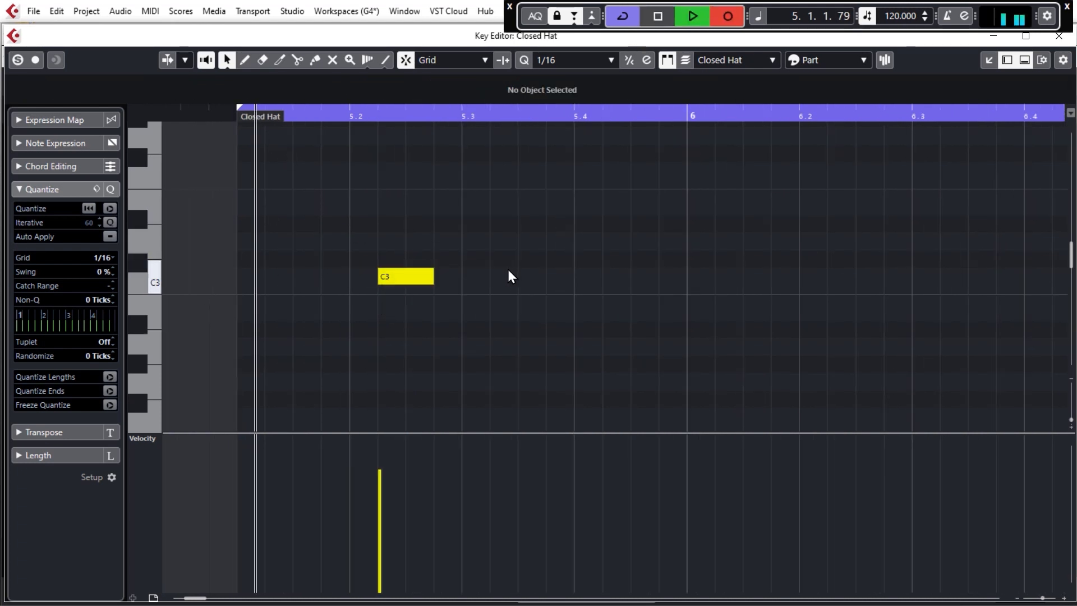
pyautogui.press('space')
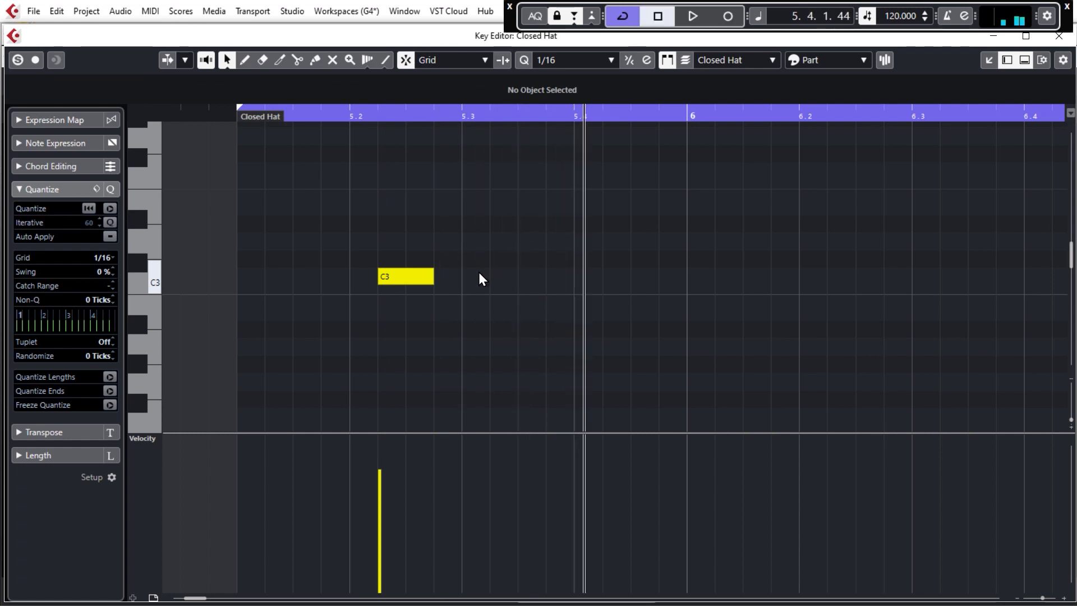
# - Shorten the C3 note at 5.2.2 to one sixteenth and copy it to 6.2.2
pyautogui.moveTo(431, 277); pyautogui.dragTo(402, 276)
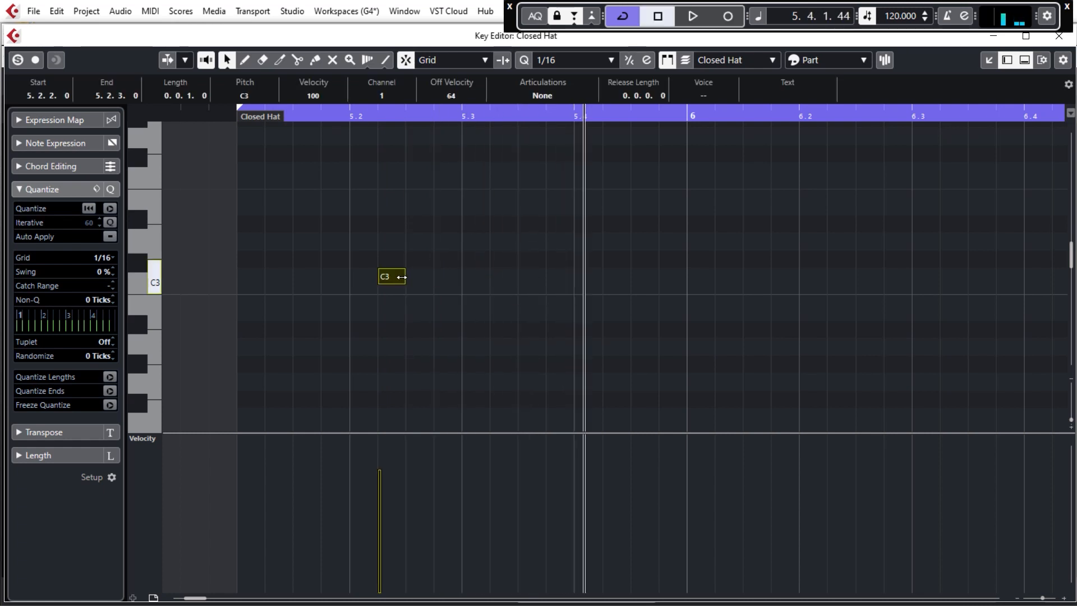
pyautogui.scroll(-1, 218, 304)
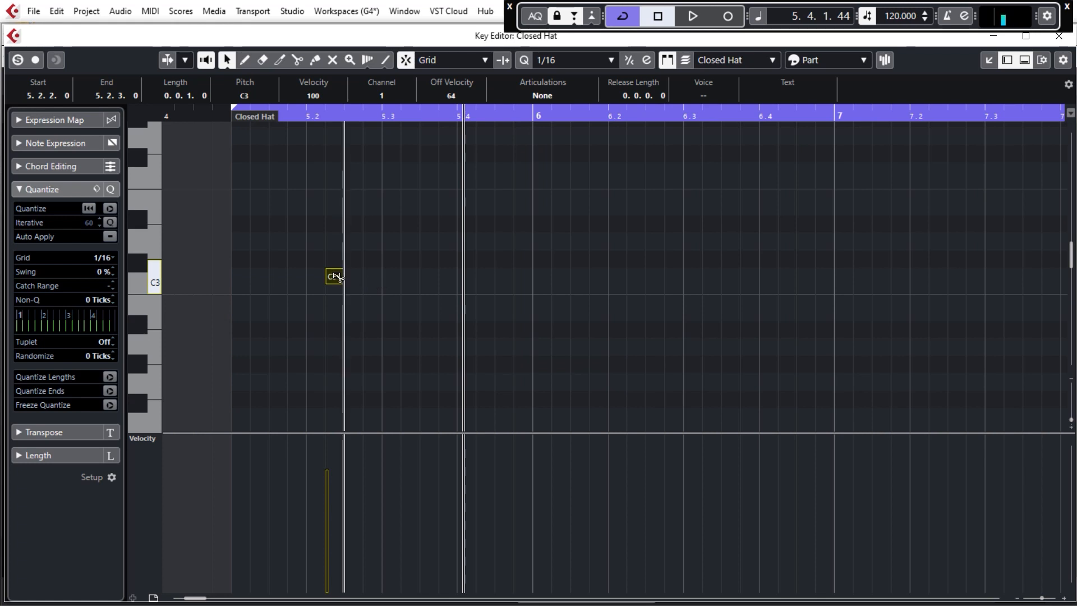
pyautogui.moveTo(338, 277); pyautogui.dragTo(631, 277)
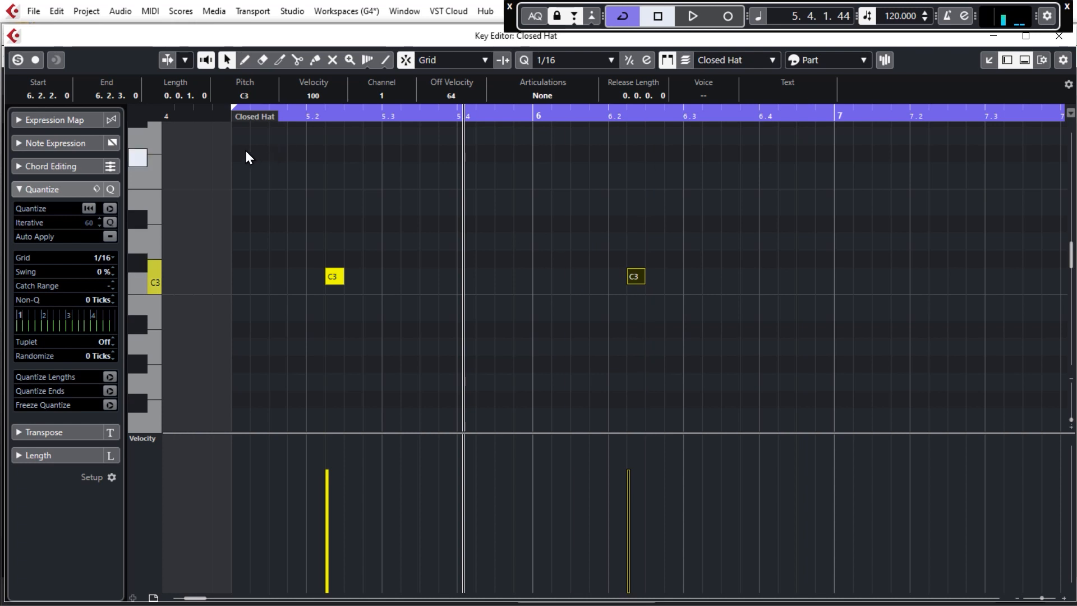
# - Add a sixteenth-long C3 note at 6.4.4 and audition the hat pattern from bar 5 into bar 7
pyautogui.click(227, 117)
pyautogui.press('KP_Multiply')
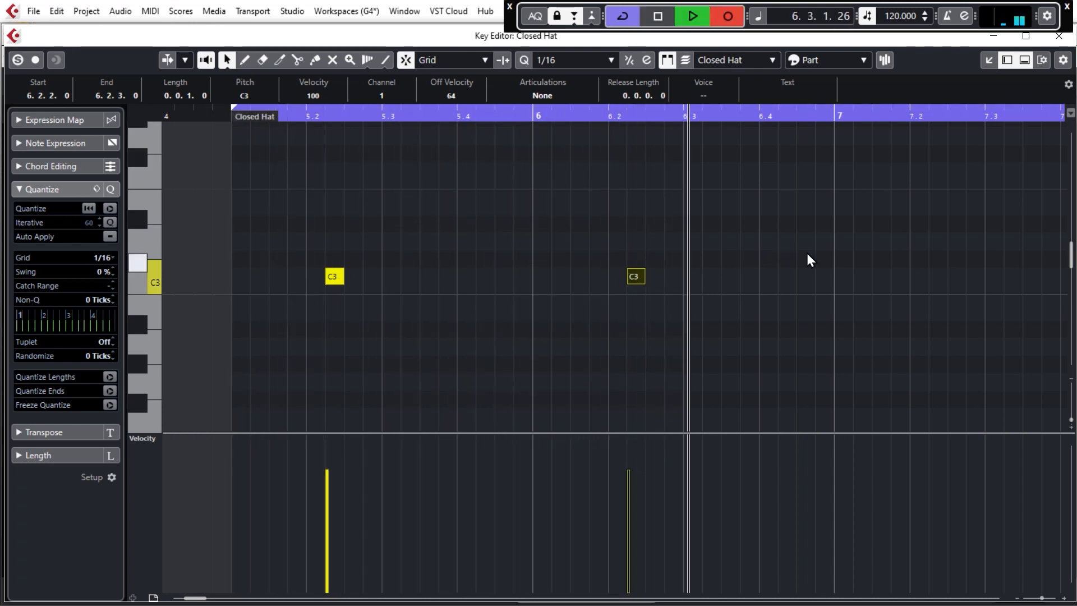
pyautogui.press('space')
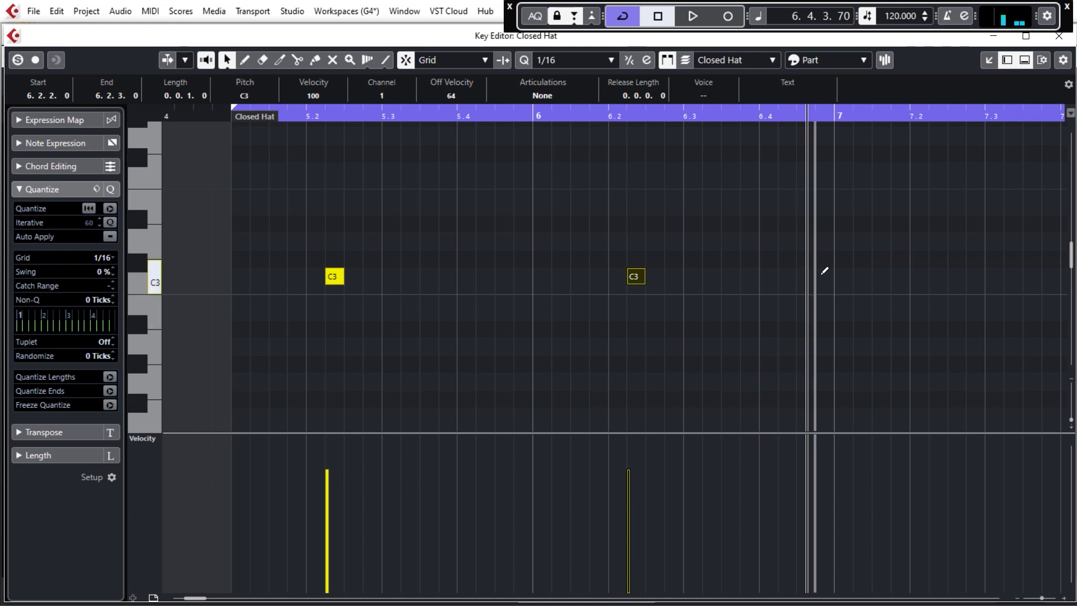
pyautogui.click(230, 117)
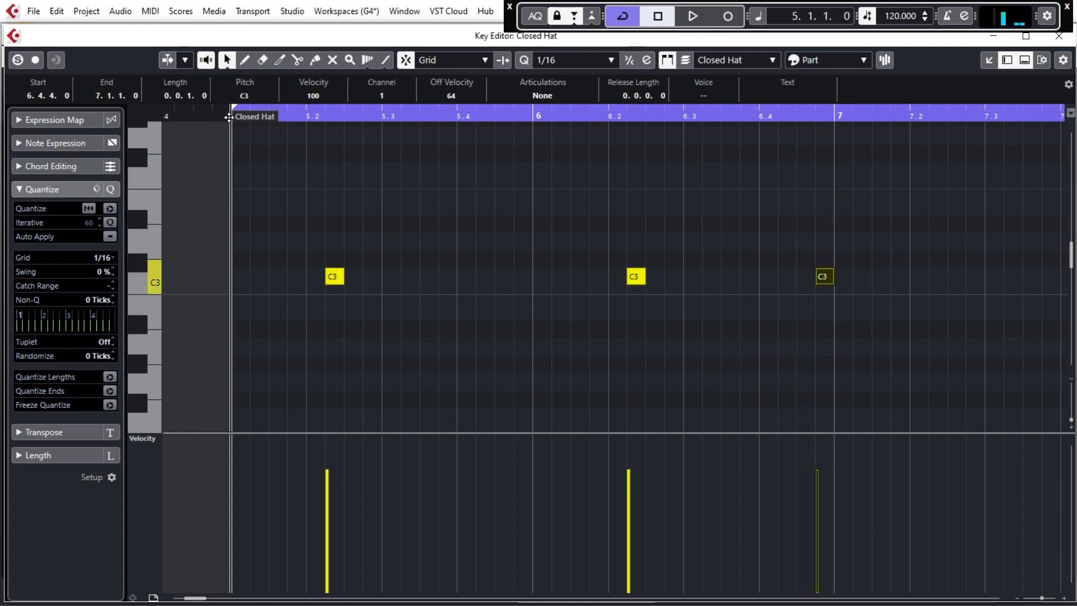
pyautogui.press('g')
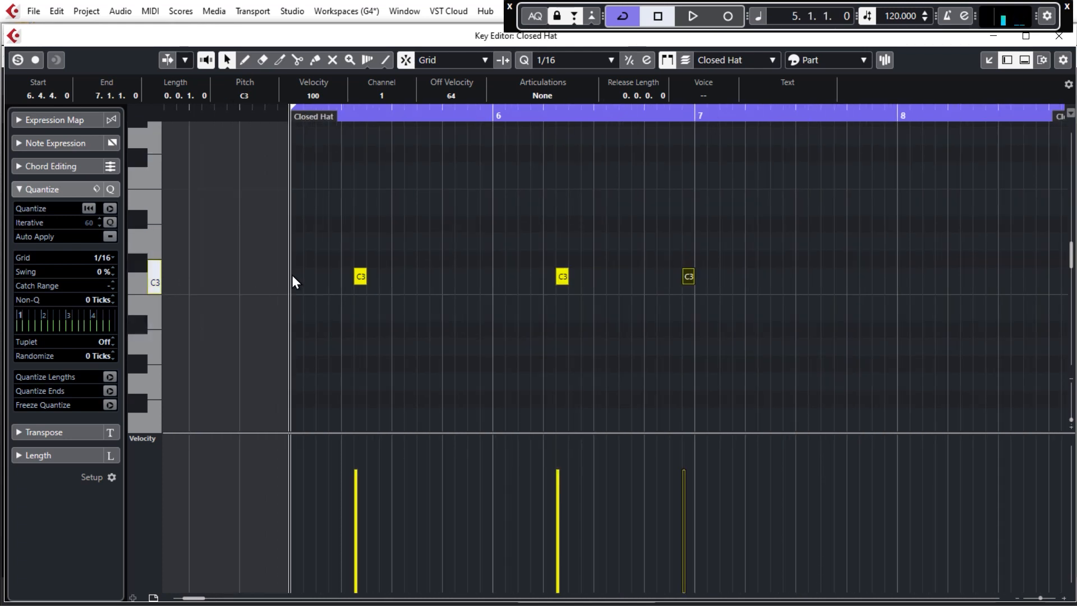
pyautogui.press('KP_Multiply')
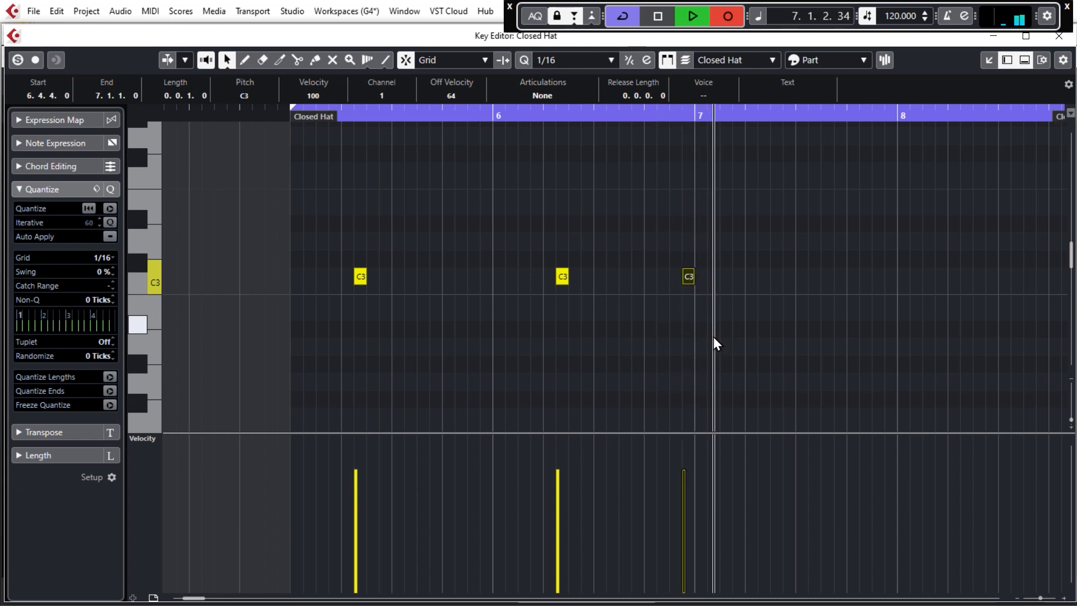
pyautogui.press('space')
# - Select the three C3 notes in bars 5 and 6 and copy them so the copies start at 7.2.2
pyautogui.moveTo(736, 312); pyautogui.dragTo(344, 238)
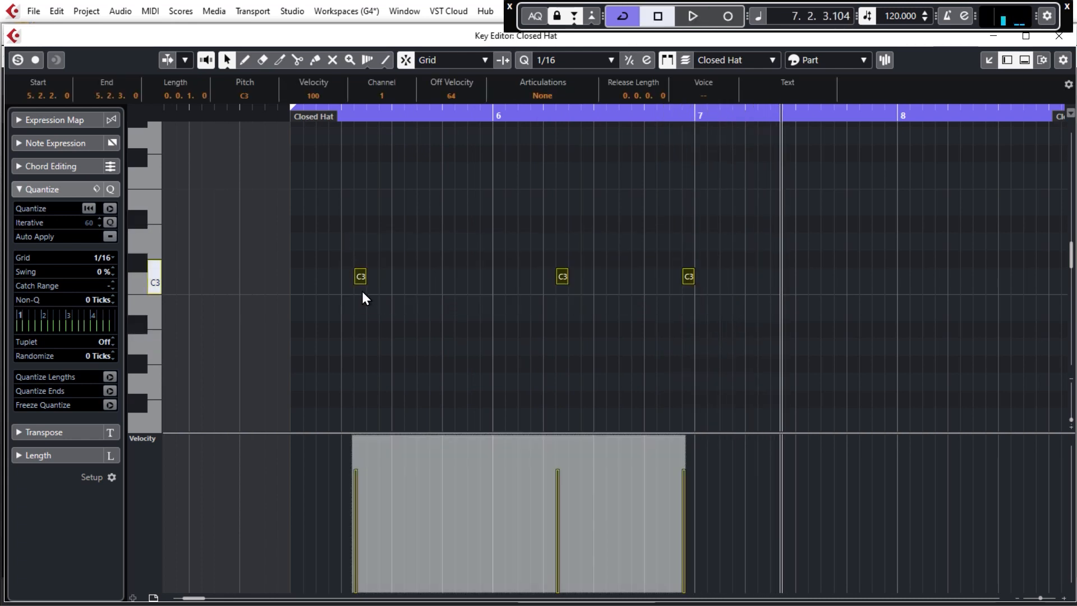
pyautogui.moveTo(725, 341); pyautogui.dragTo(339, 224)
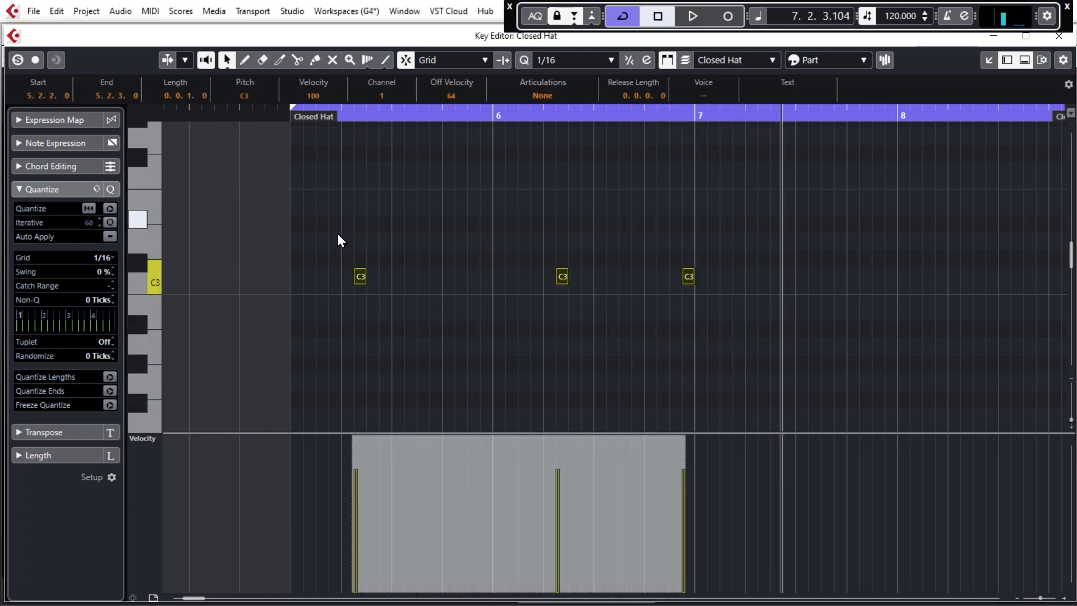
pyautogui.click(694, 114)
pyautogui.click(759, 115)
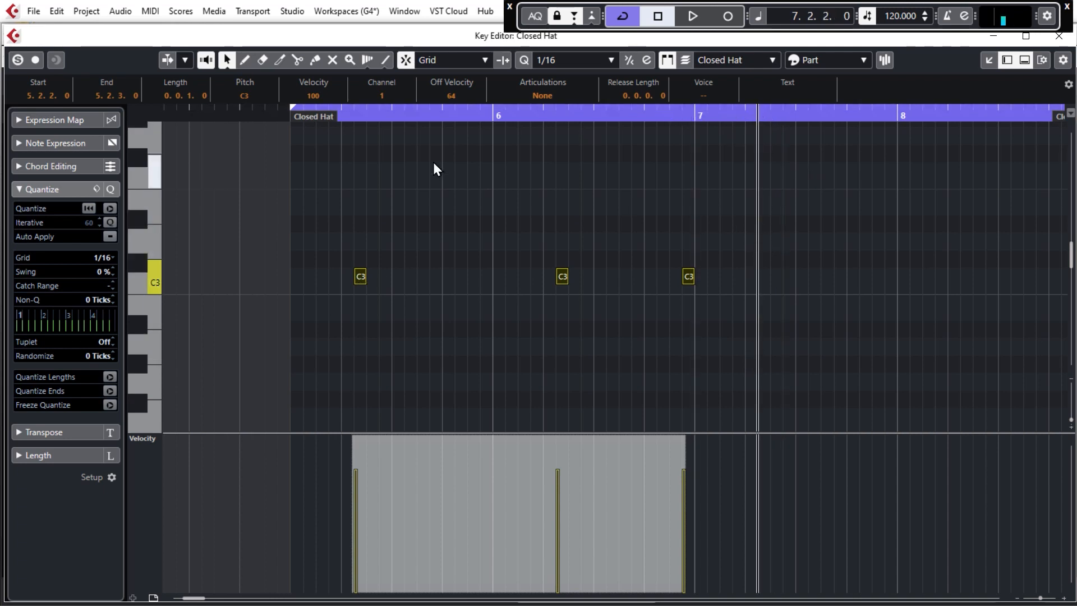
pyautogui.click(353, 116)
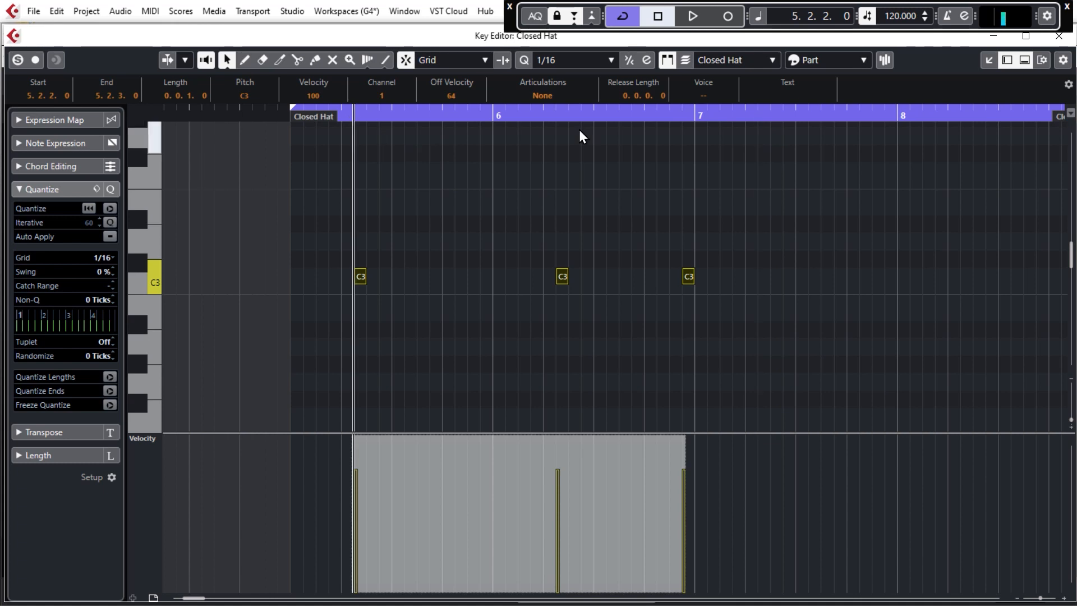
pyautogui.click(757, 114)
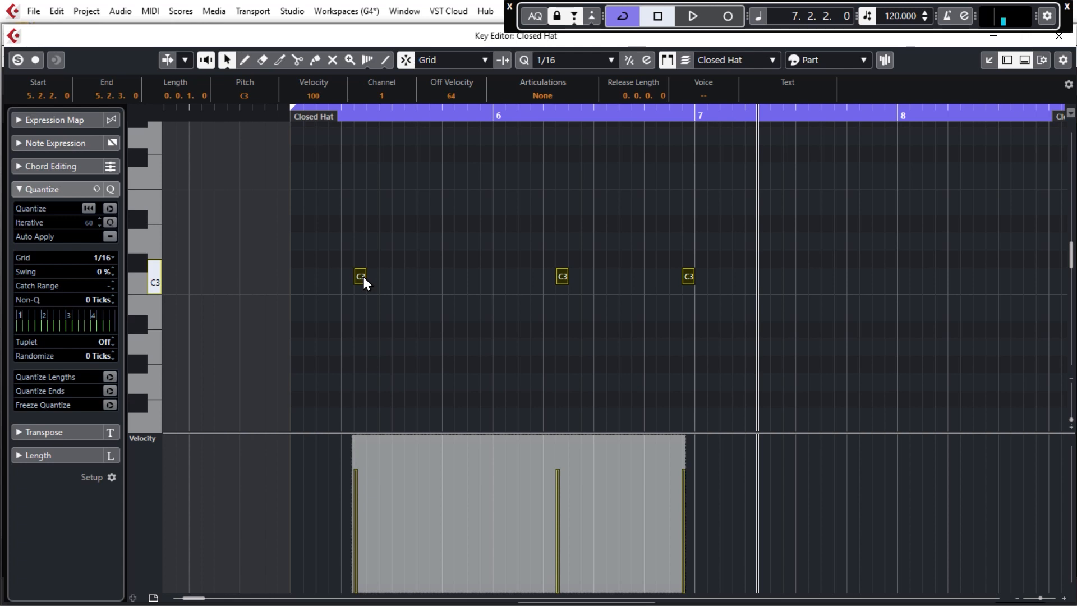
pyautogui.press('alt')
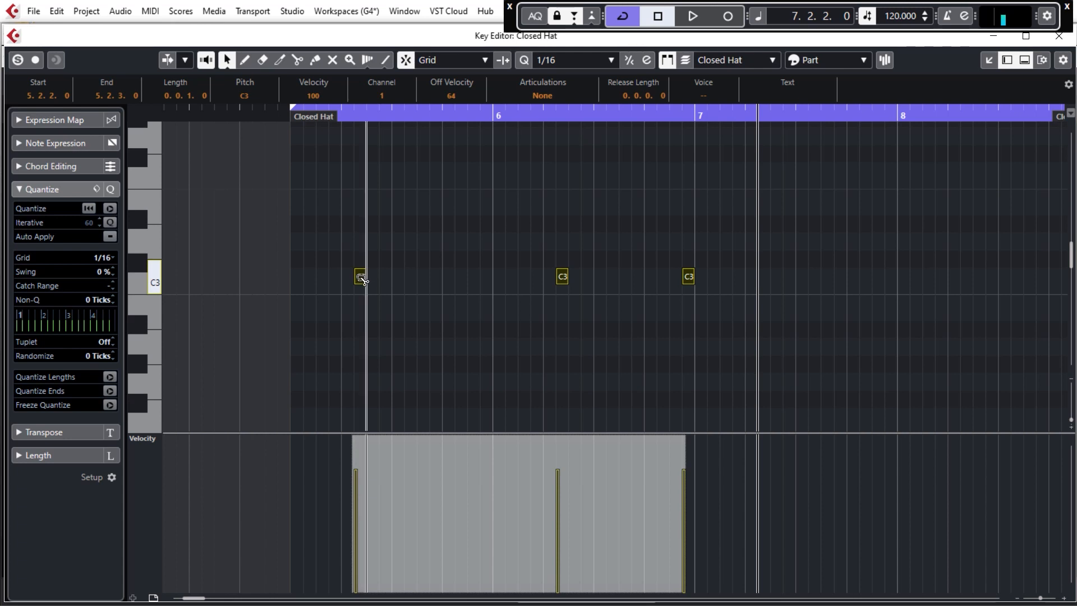
pyautogui.moveTo(361, 279); pyautogui.dragTo(765, 278)
# - Move the last hat note in bar 8 to 8.3.4, auditioning the four-bar pattern from bar 5 before and after
pyautogui.click(290, 117)
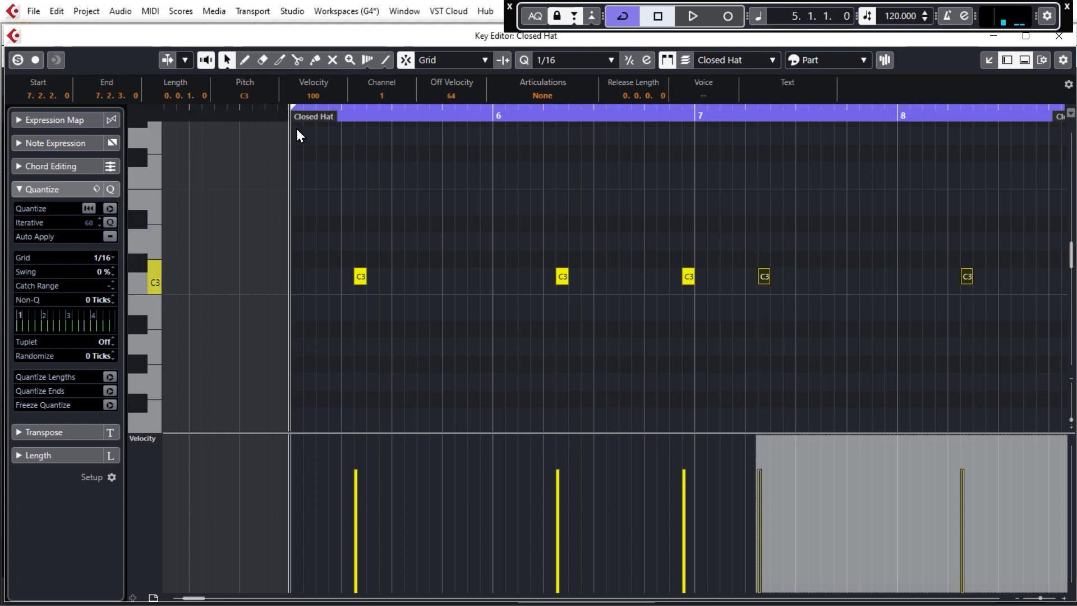
pyautogui.press('KP_Multiply')
pyautogui.hscroll(2, 585, 322)
pyautogui.click(583, 334)
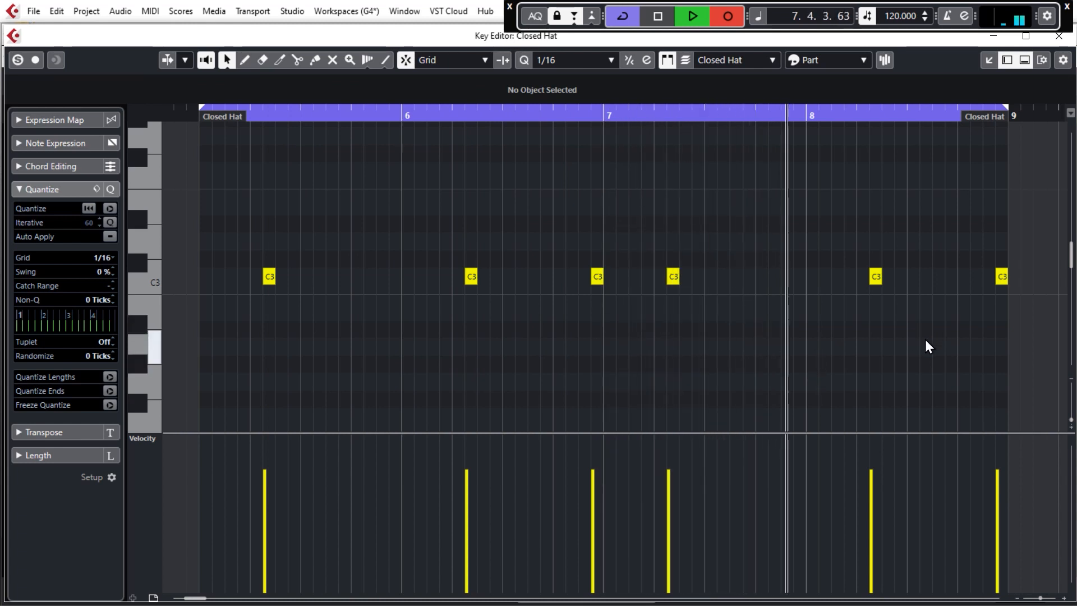
pyautogui.press('space')
pyautogui.moveTo(1002, 276); pyautogui.dragTo(953, 270)
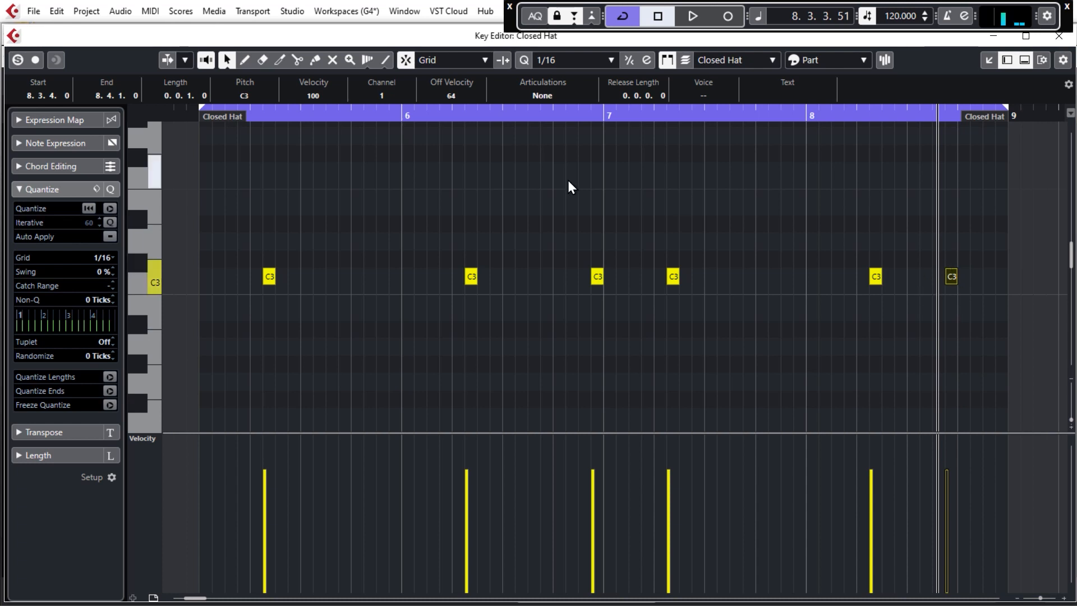
pyautogui.click(197, 116)
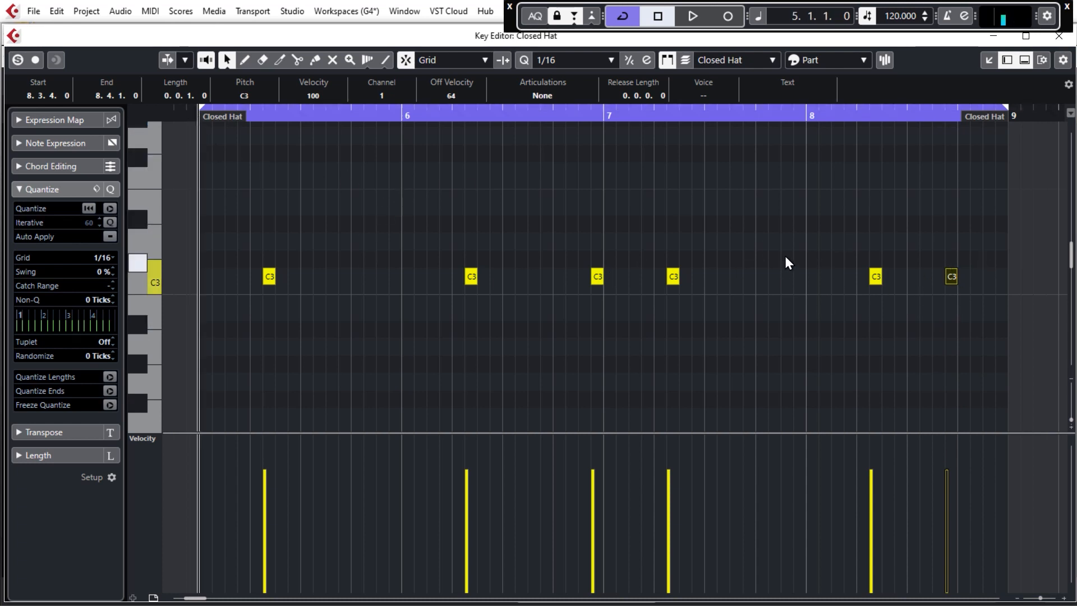
pyautogui.press('KP_Multiply')
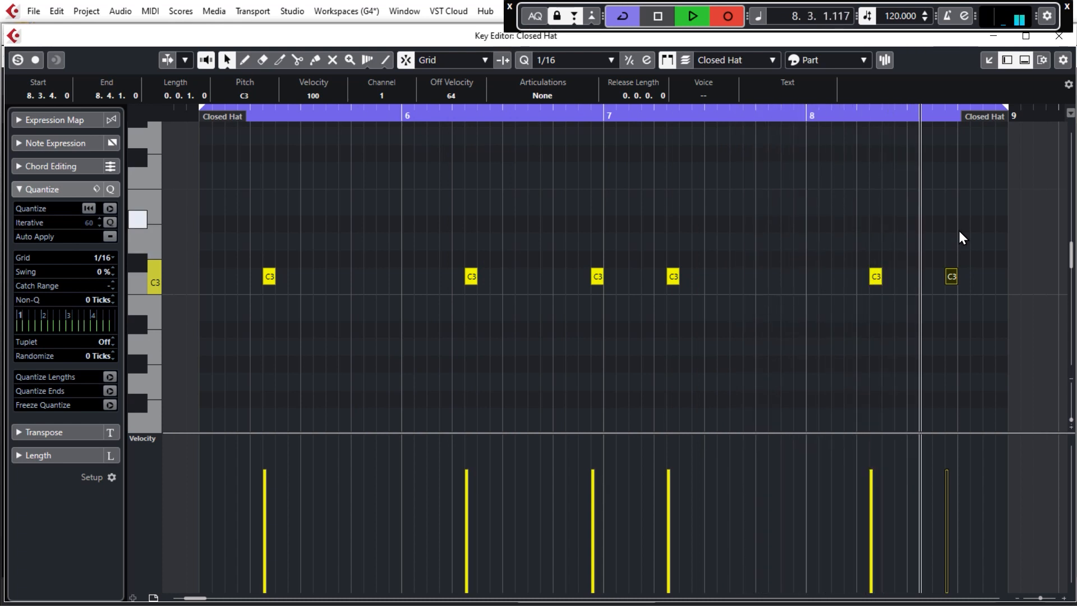
pyautogui.press('space')
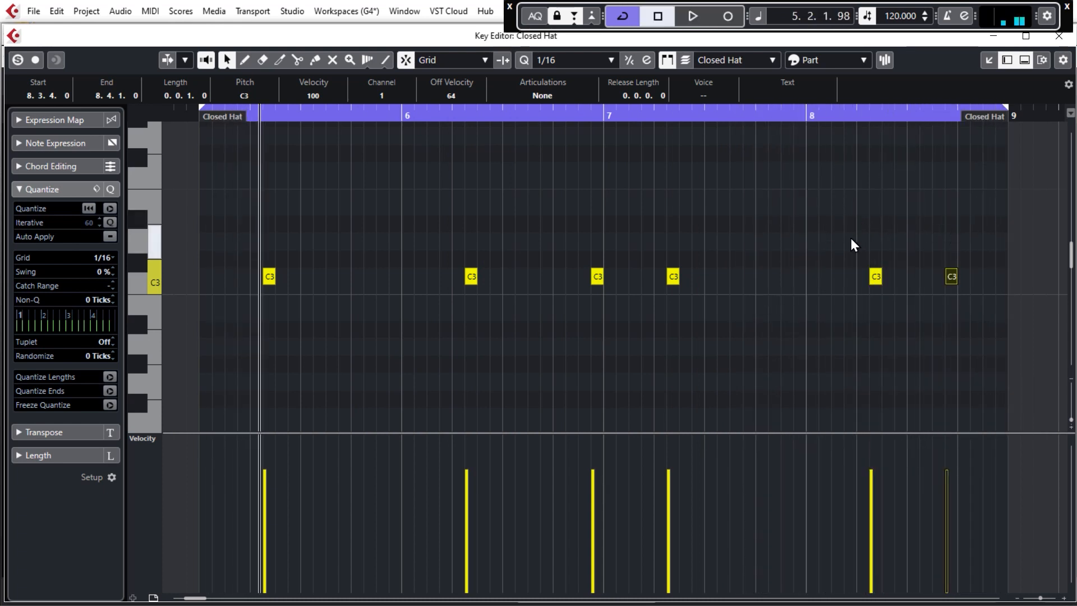
# - Transpose all six Closed Hat notes up to E3, audition the pattern, and clear the selection
pyautogui.moveTo(982, 343); pyautogui.dragTo(194, 205)
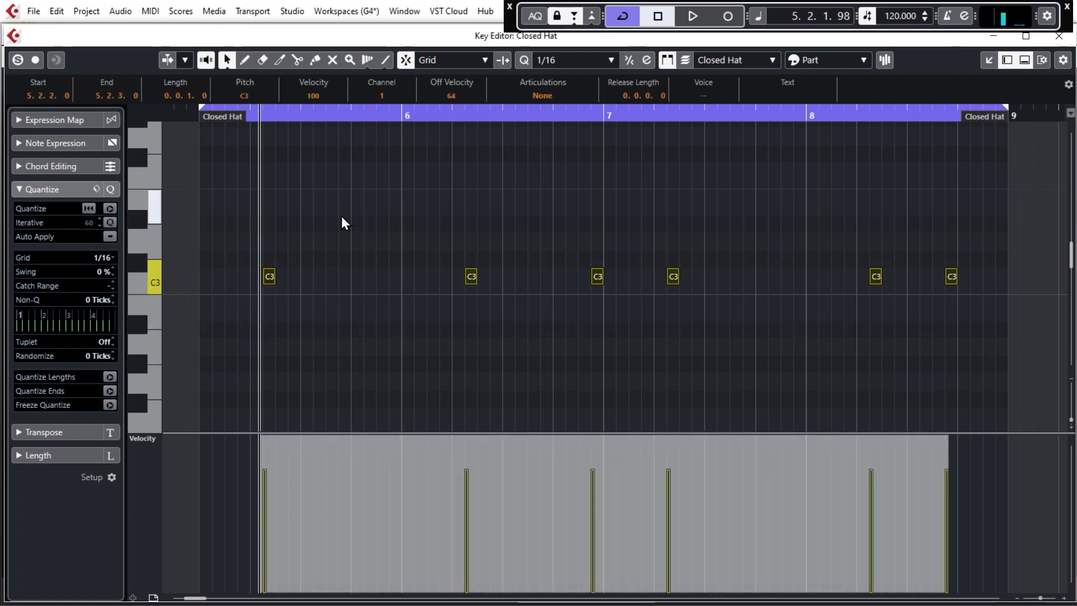
pyautogui.press('Up')
pyautogui.press('Up')
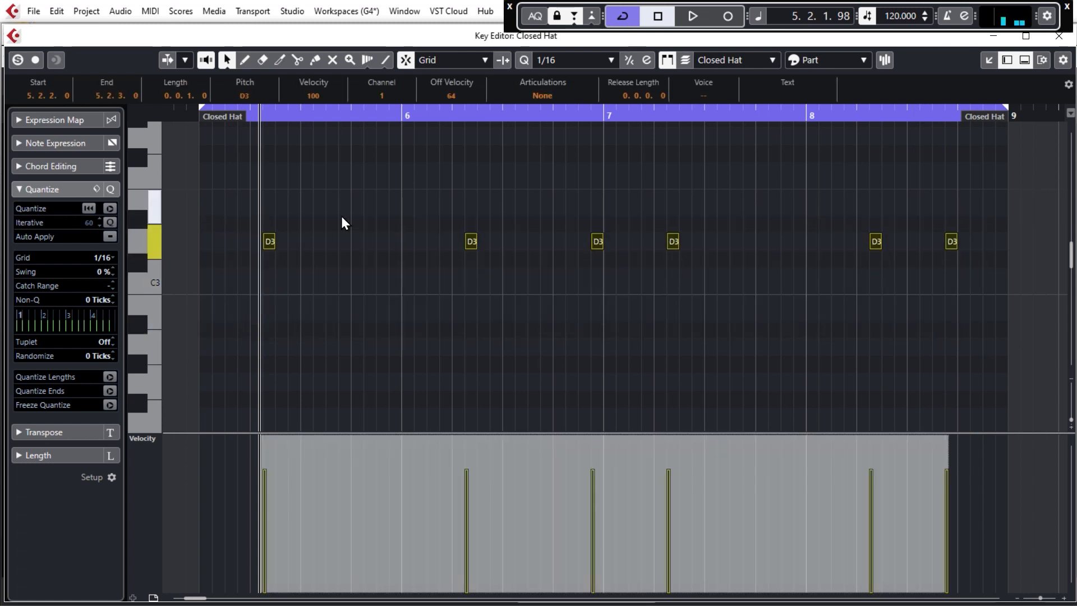
pyautogui.press('Up')
pyautogui.press('Up')
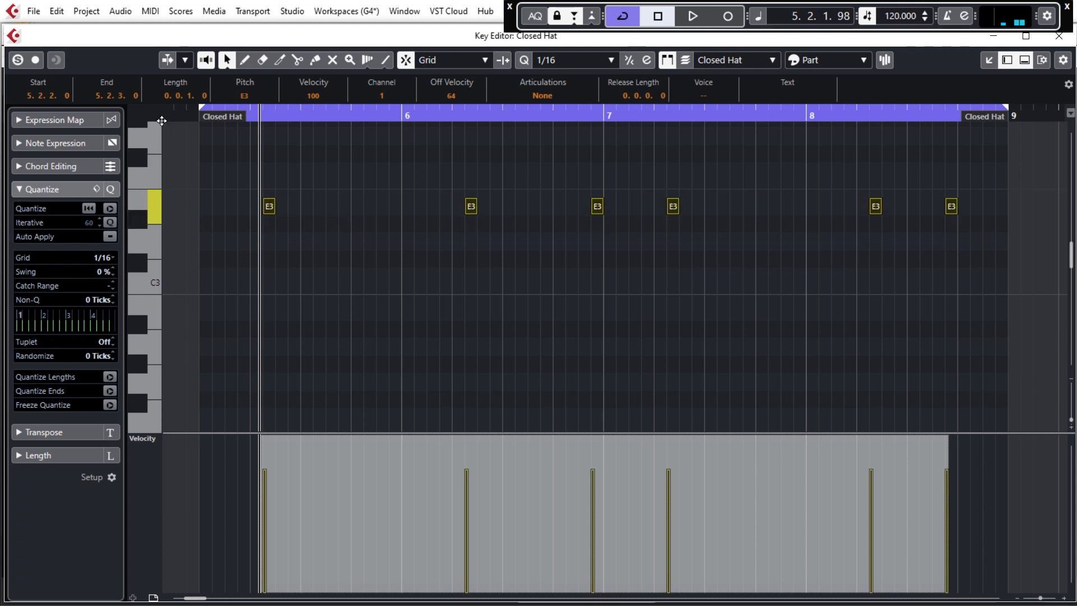
pyautogui.press('KP_Multiply')
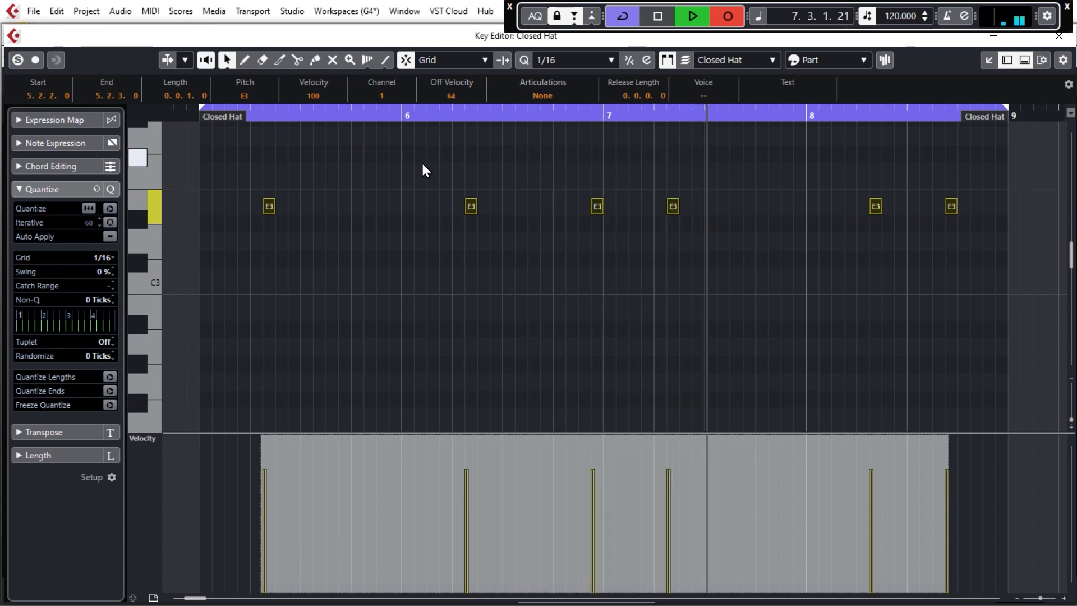
pyautogui.press('space')
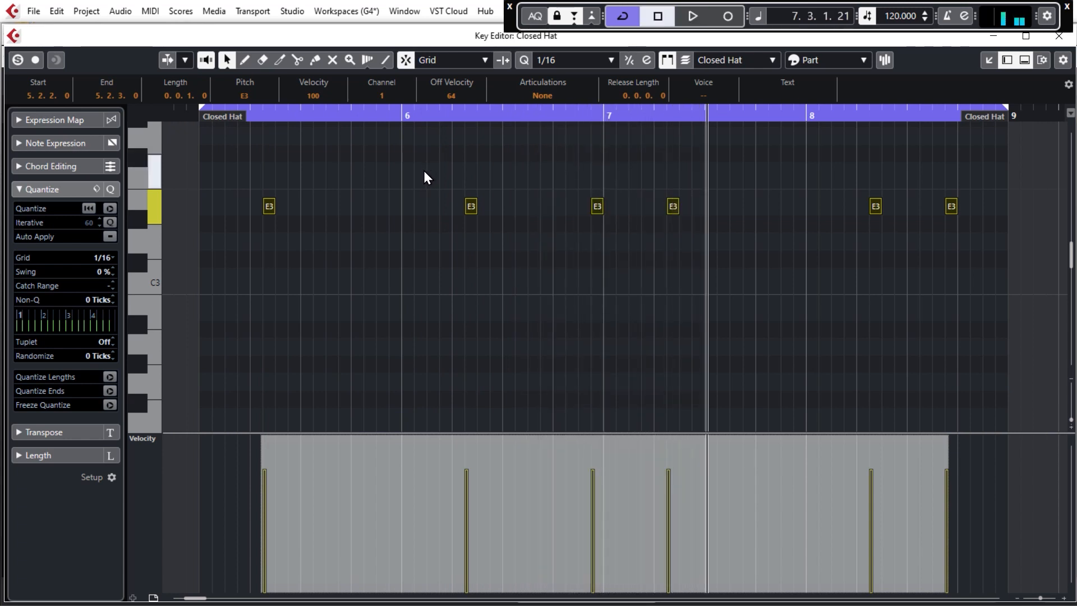
pyautogui.click(230, 208)
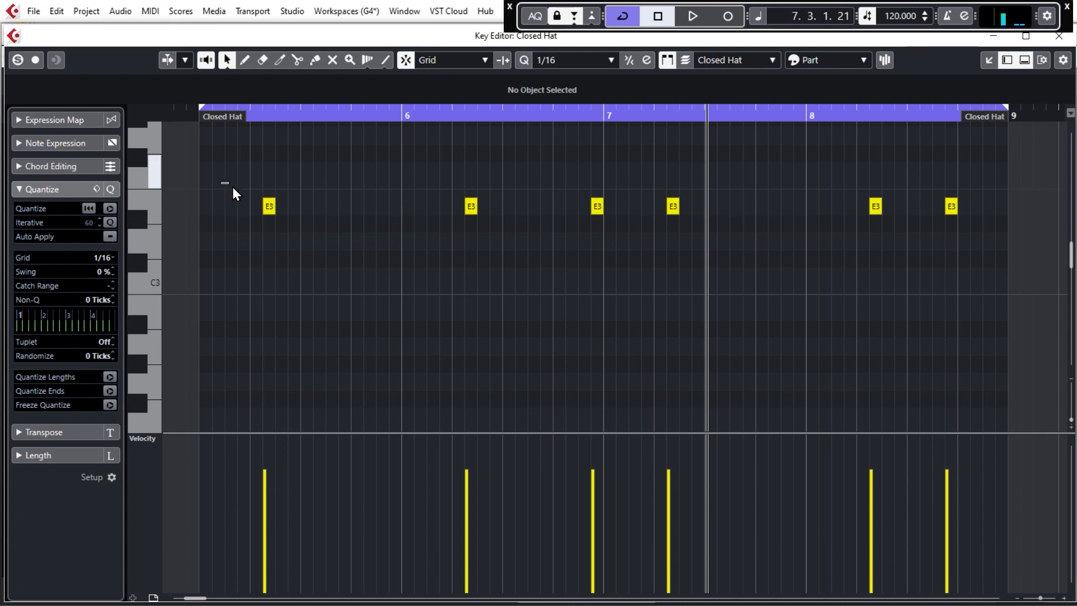
pyautogui.moveTo(221, 183); pyautogui.dragTo(963, 238)
pyautogui.click(594, 246)
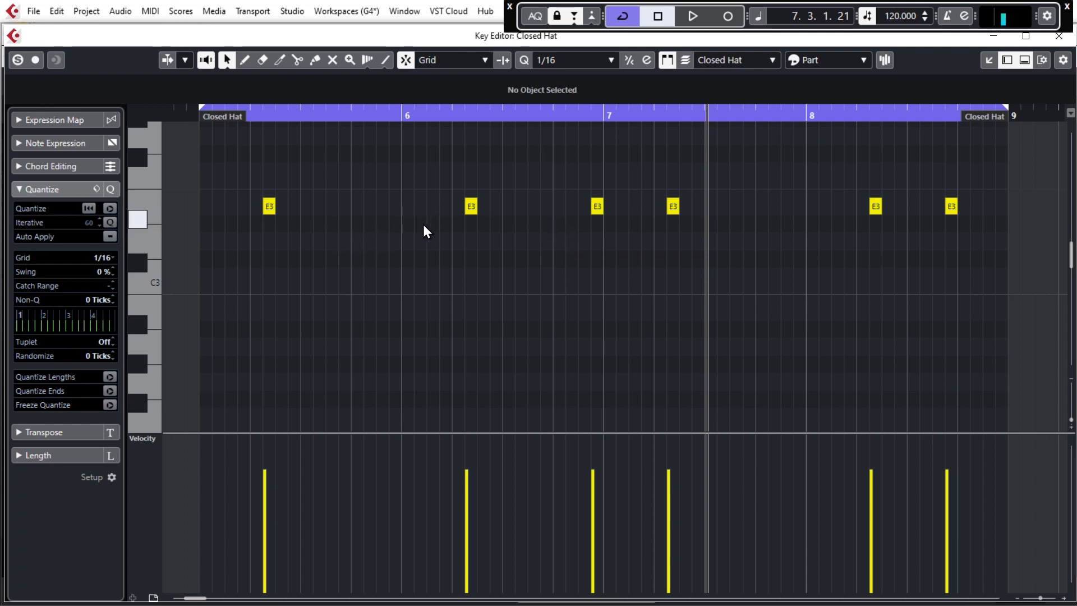
# - Show the Quantize settings for the Closed Hat part and set the swing of the 1/16 grid to 34 %
pyautogui.scroll(2, 212, 235)
pyautogui.scroll(3, 212, 236)
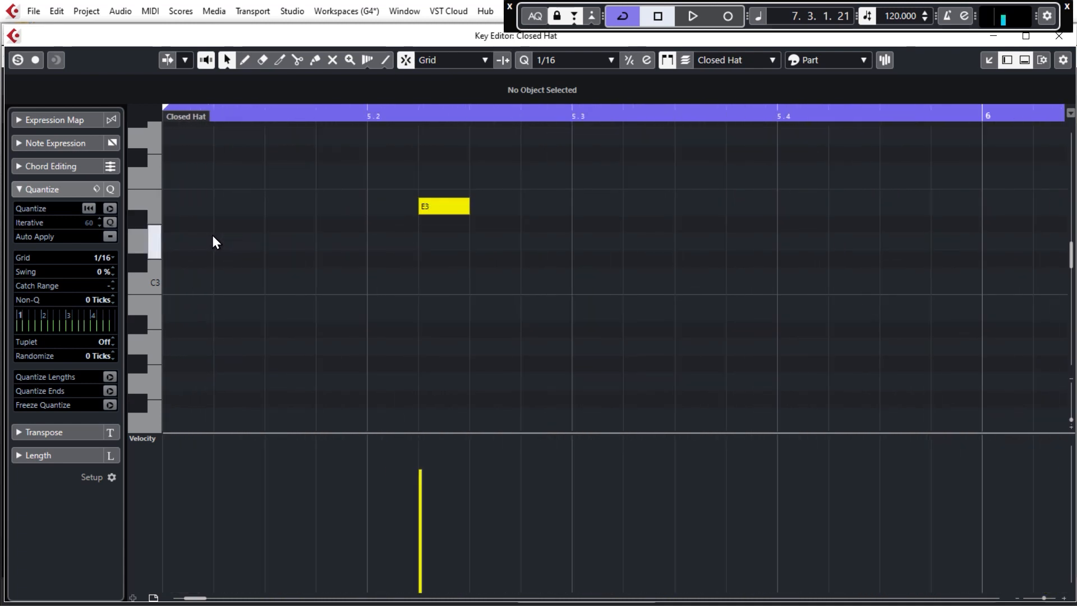
pyautogui.scroll(-1, 524, 258)
pyautogui.scroll(2, 258, 255)
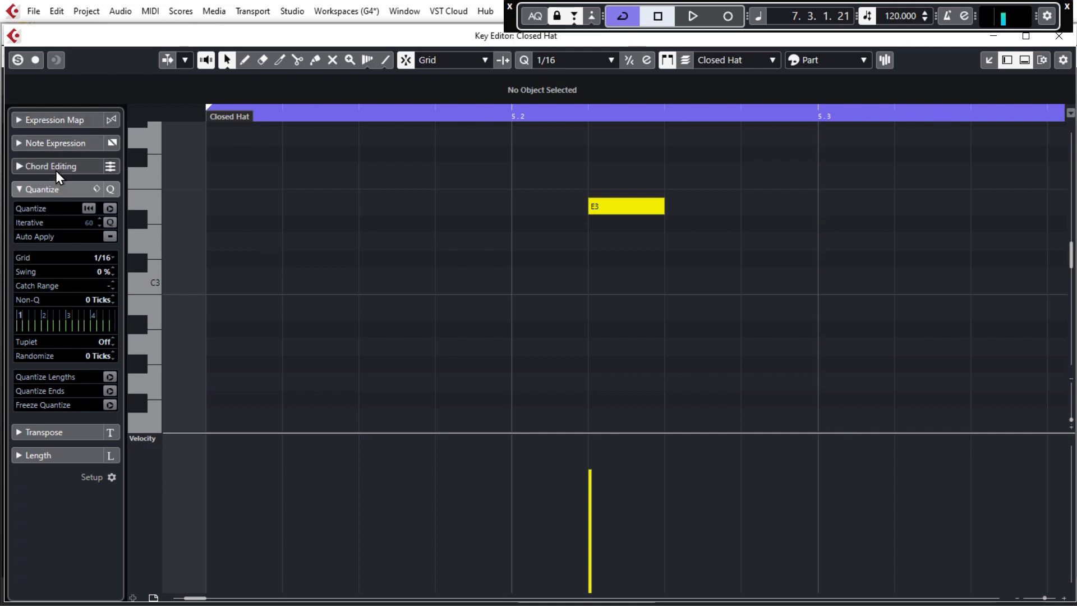
pyautogui.click(1007, 59)
pyautogui.click(1008, 59)
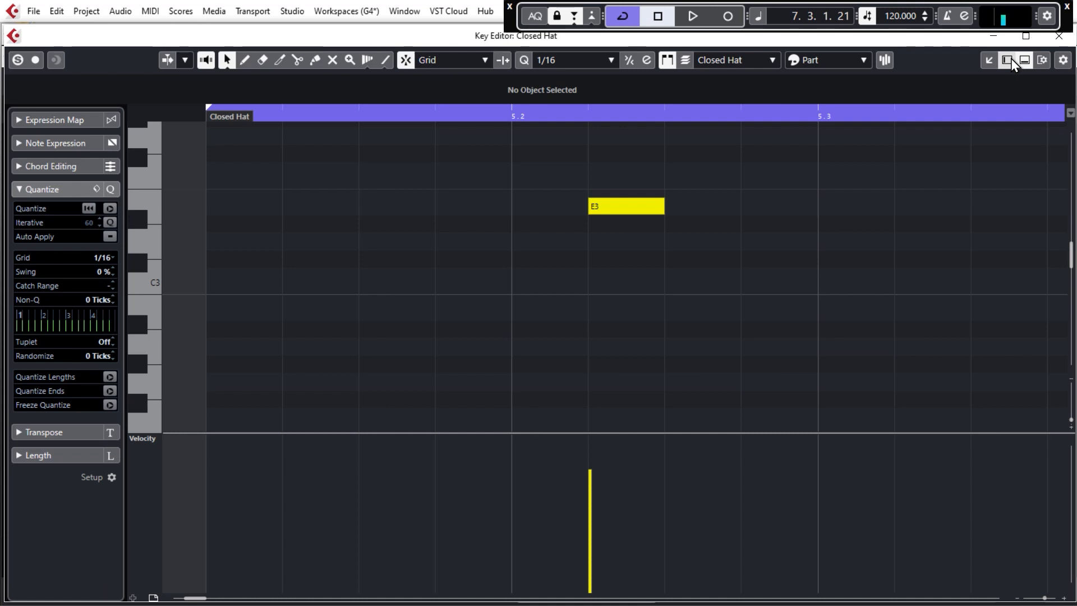
pyautogui.click(54, 190)
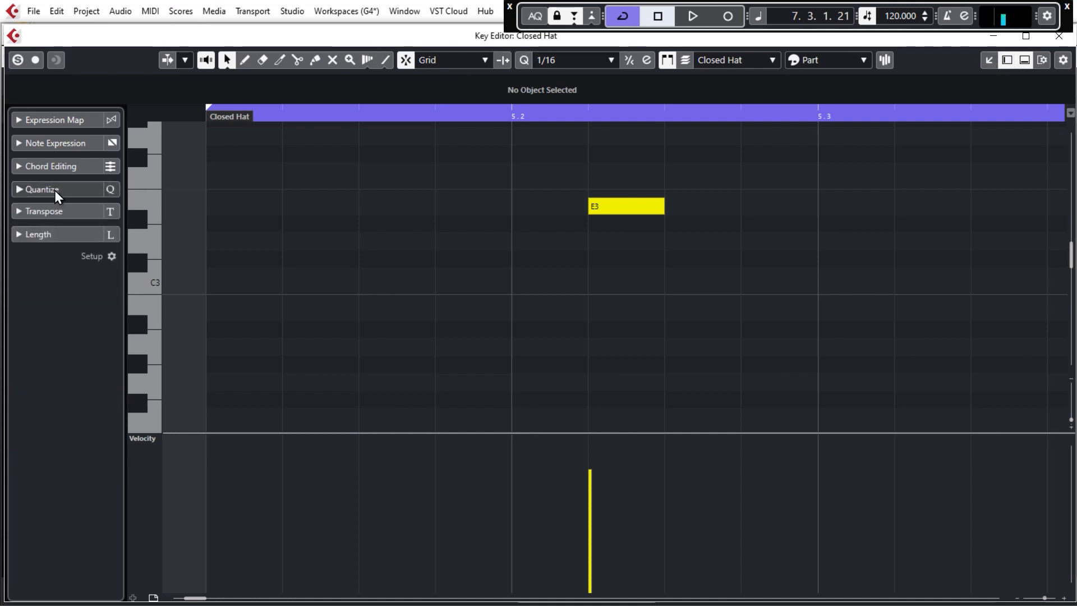
pyautogui.click(56, 189)
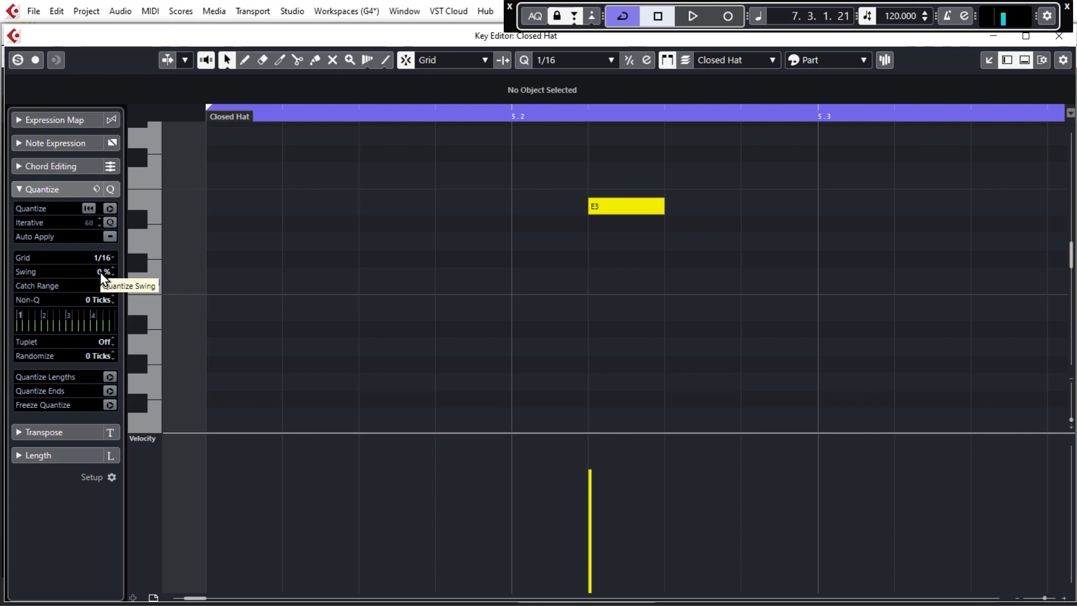
pyautogui.moveTo(102, 274); pyautogui.dragTo(76, 198)
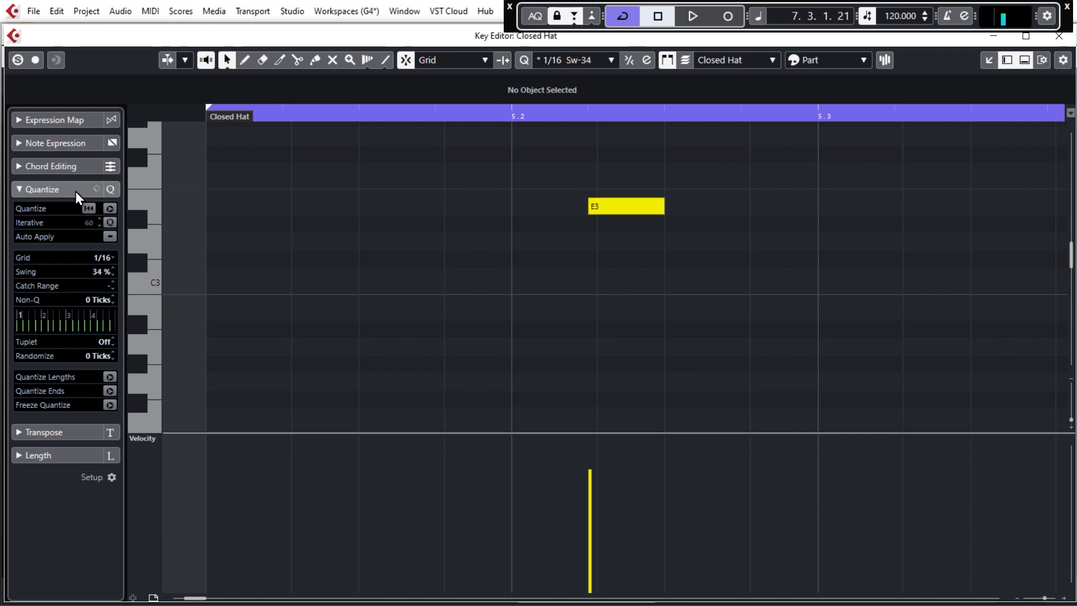
# - Select all Closed Hat notes and quantize them to the swung 1/16 grid
pyautogui.click(603, 206)
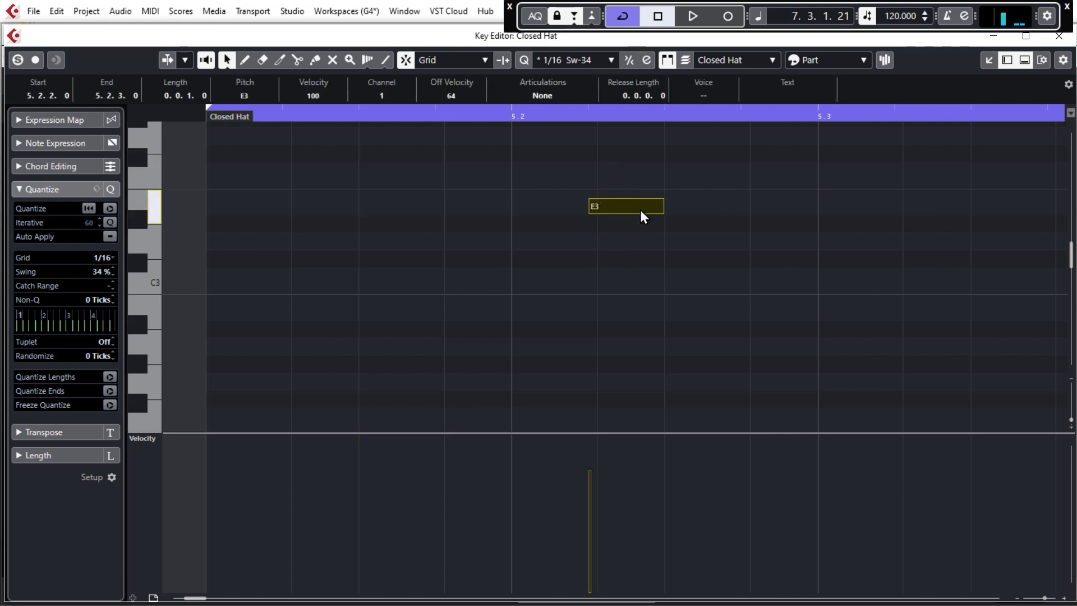
pyautogui.click(541, 275)
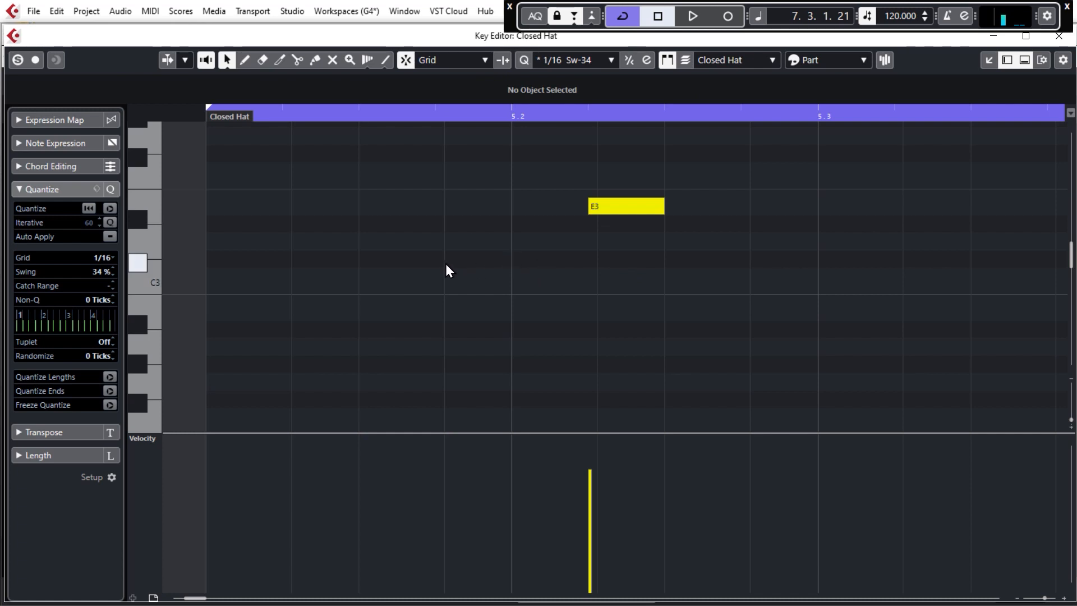
pyautogui.scroll(-4, 421, 261)
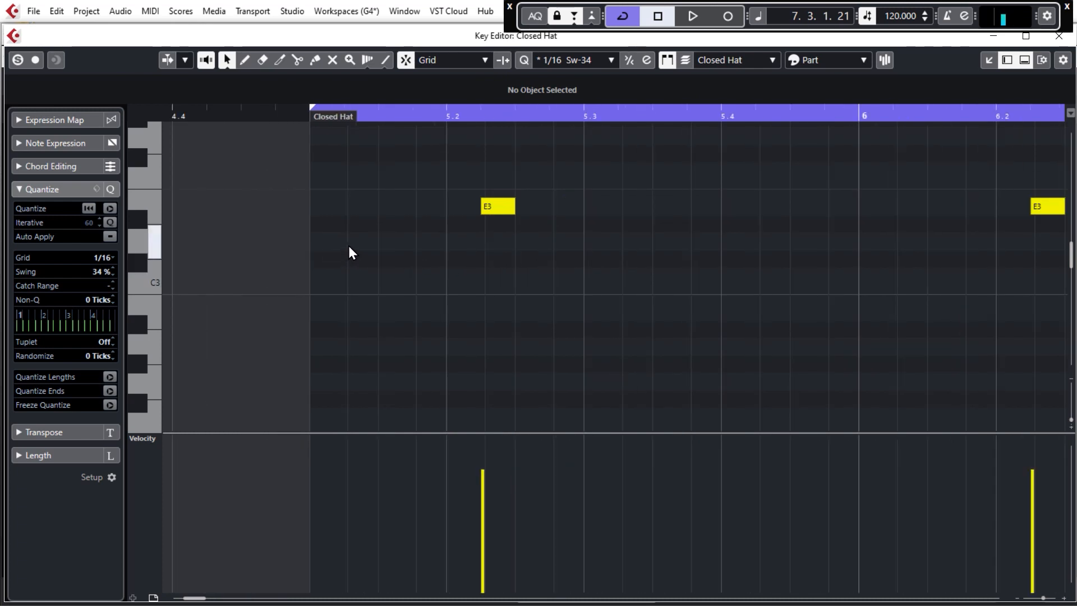
pyautogui.hotkey('ctrl', 'a')
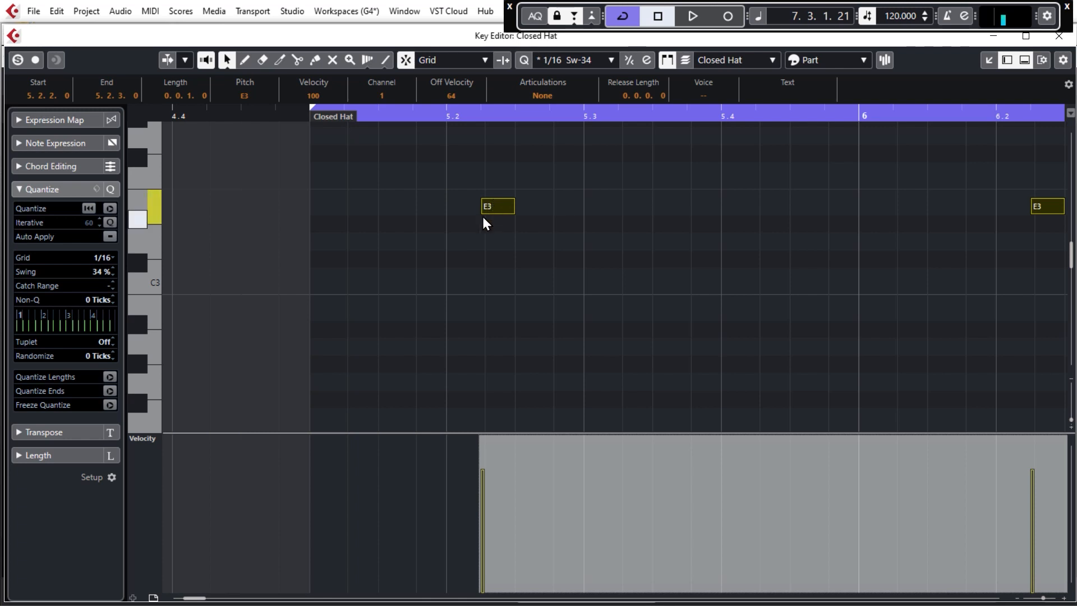
pyautogui.press('q')
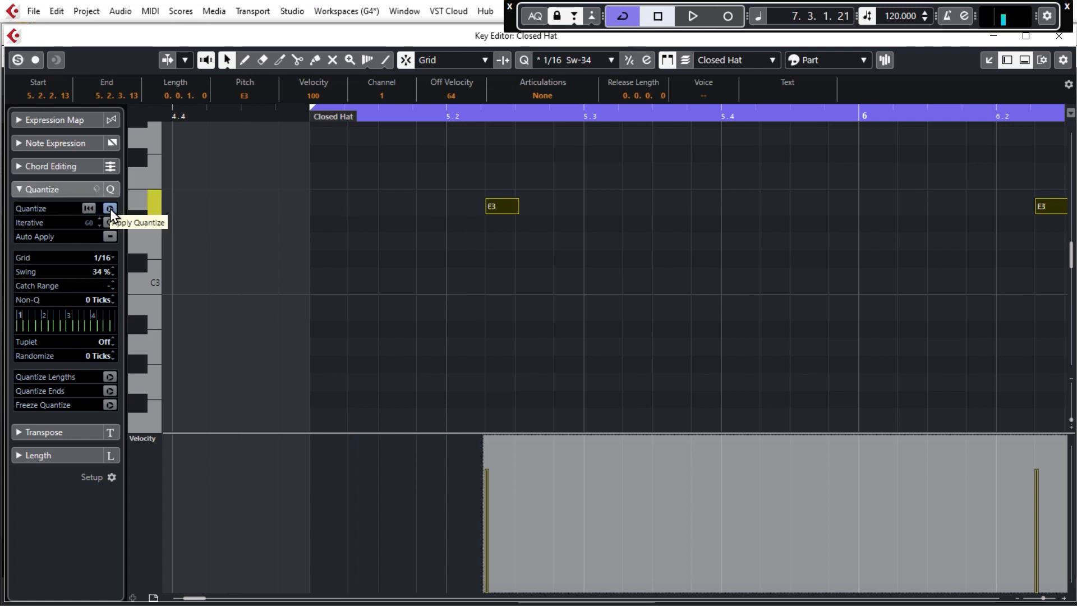
# - Clear the note selection, audition the swung hat pattern from the start of bar 5, and close the Key Editor
pyautogui.click(422, 237)
pyautogui.click(304, 116)
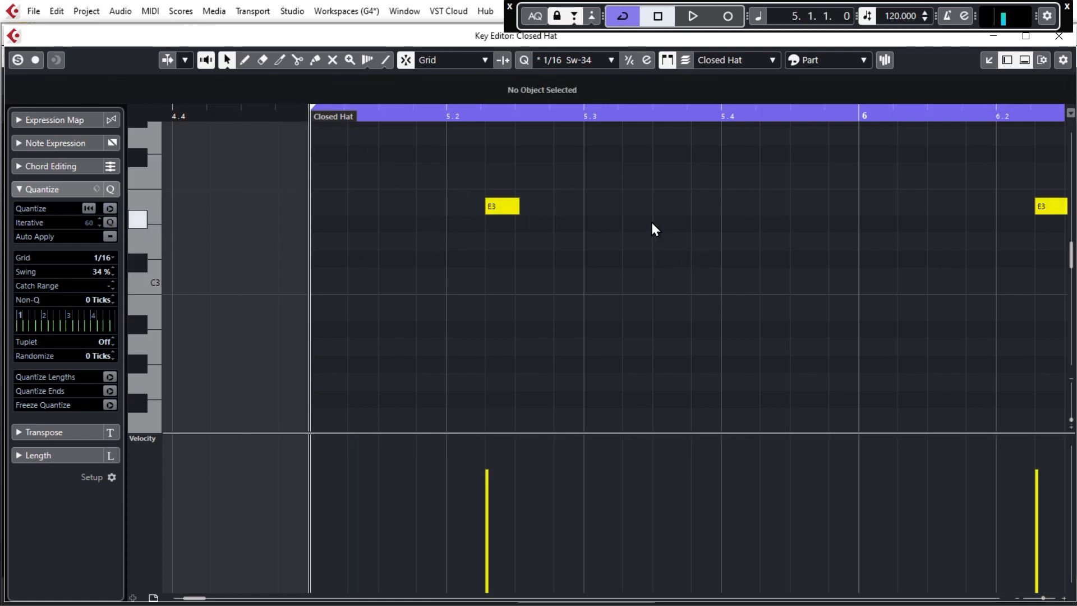
pyautogui.press('KP_Multiply')
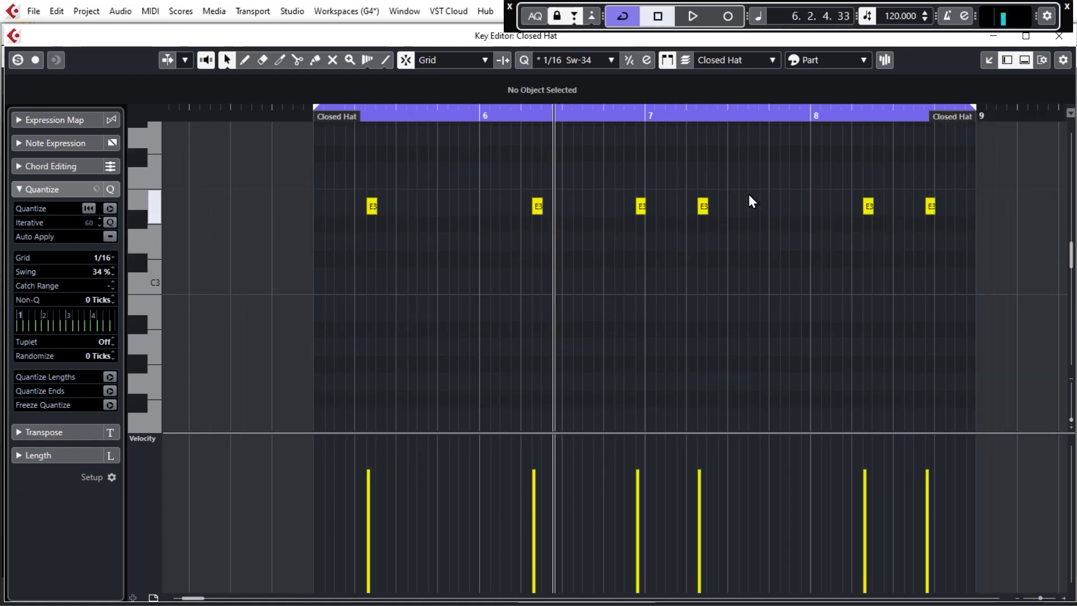
pyautogui.click(1060, 42)
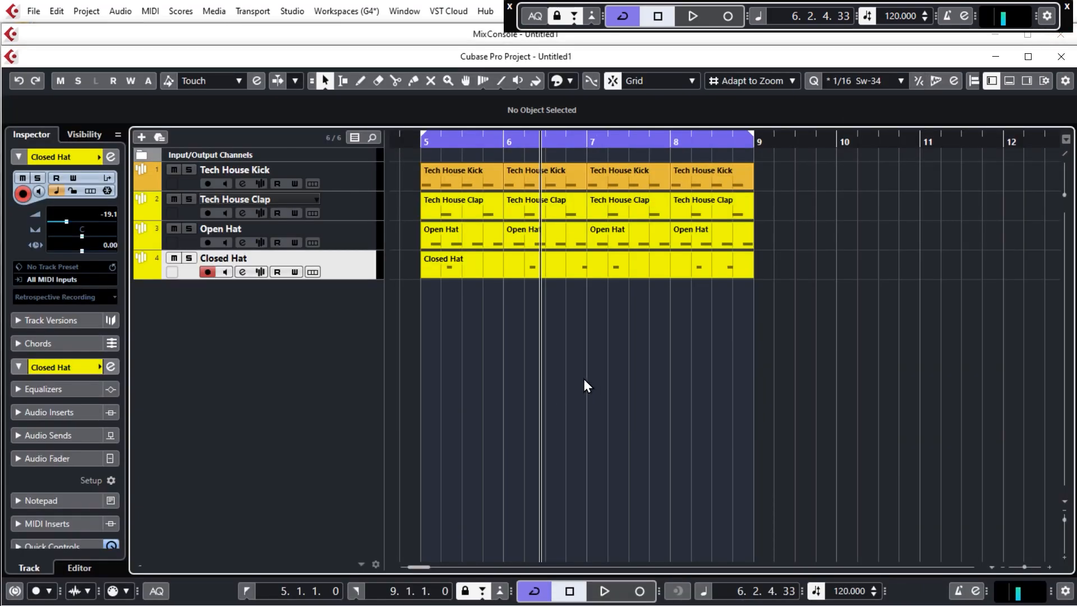